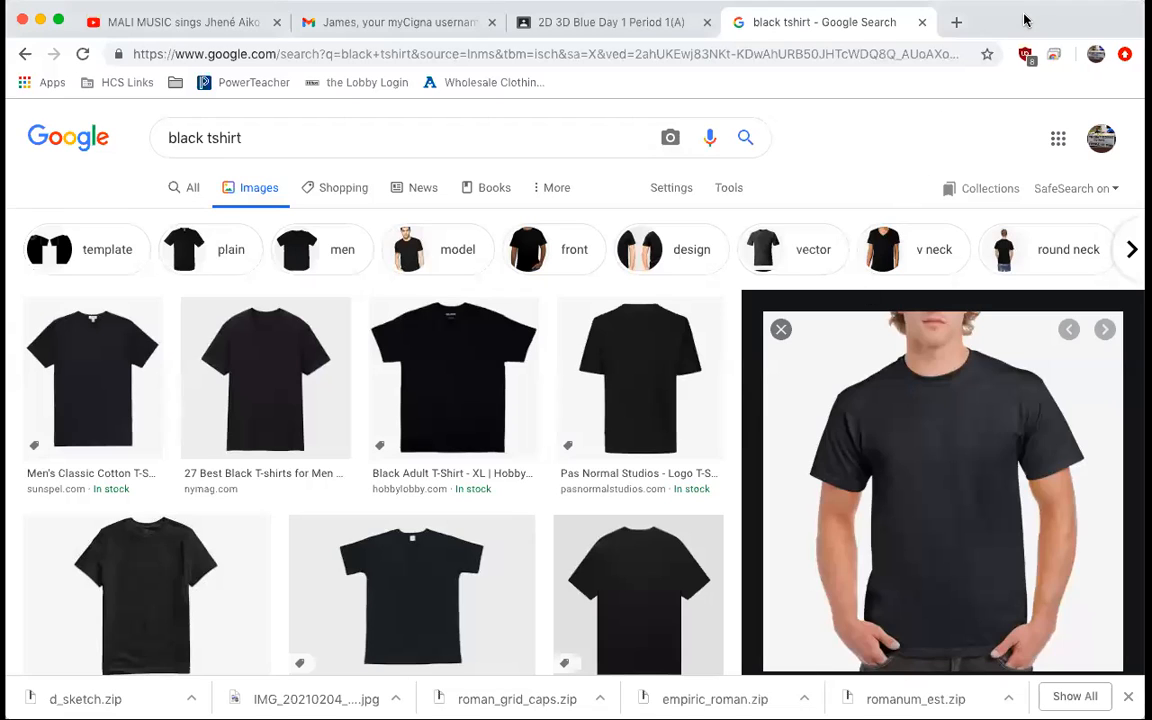
Open photopea.com in a new browser tab.
left_click(956, 22)
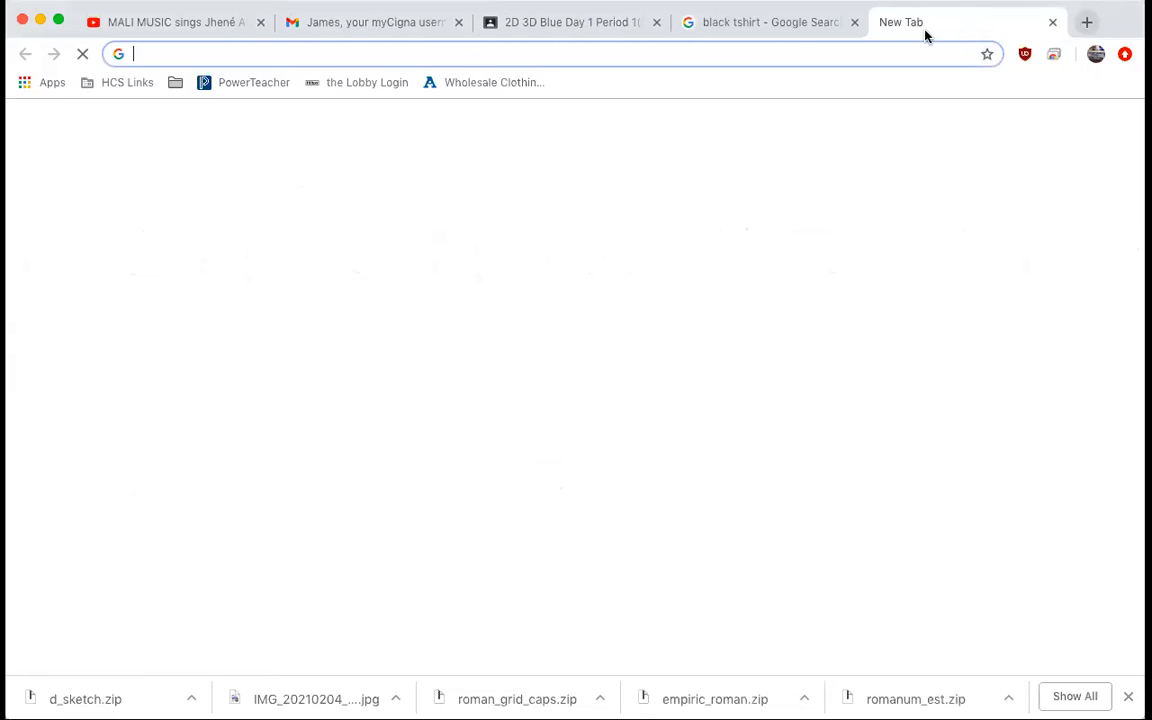
type("pho")
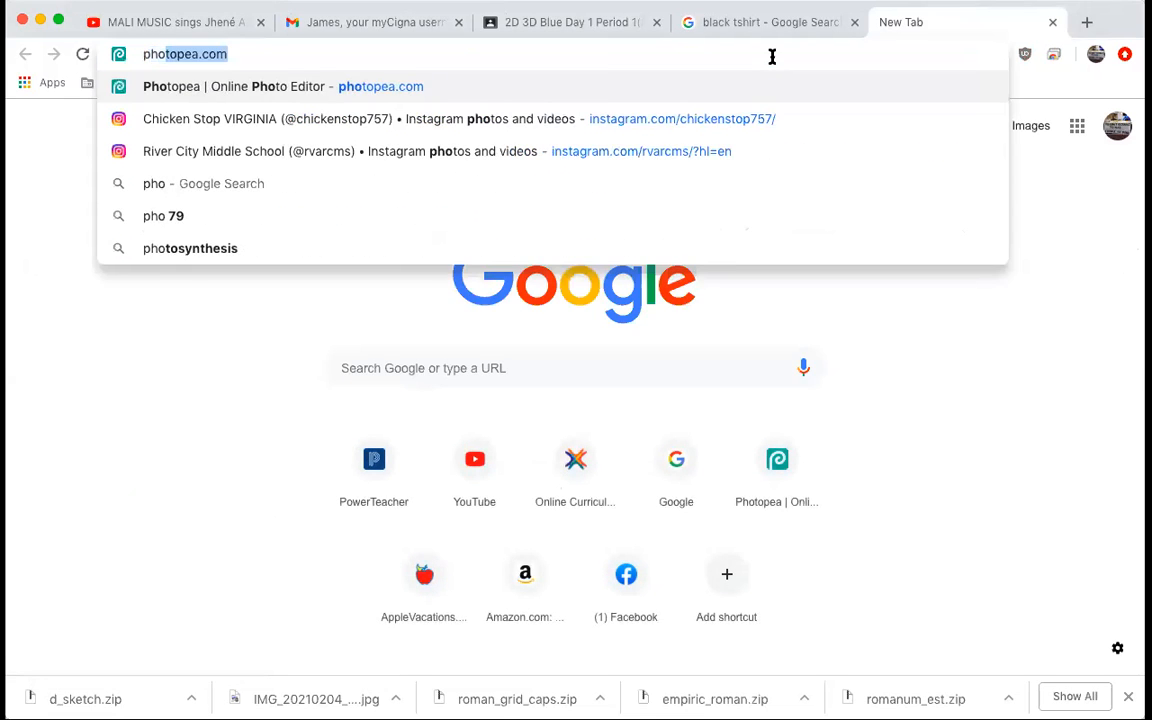
key("Right")
key("Return")
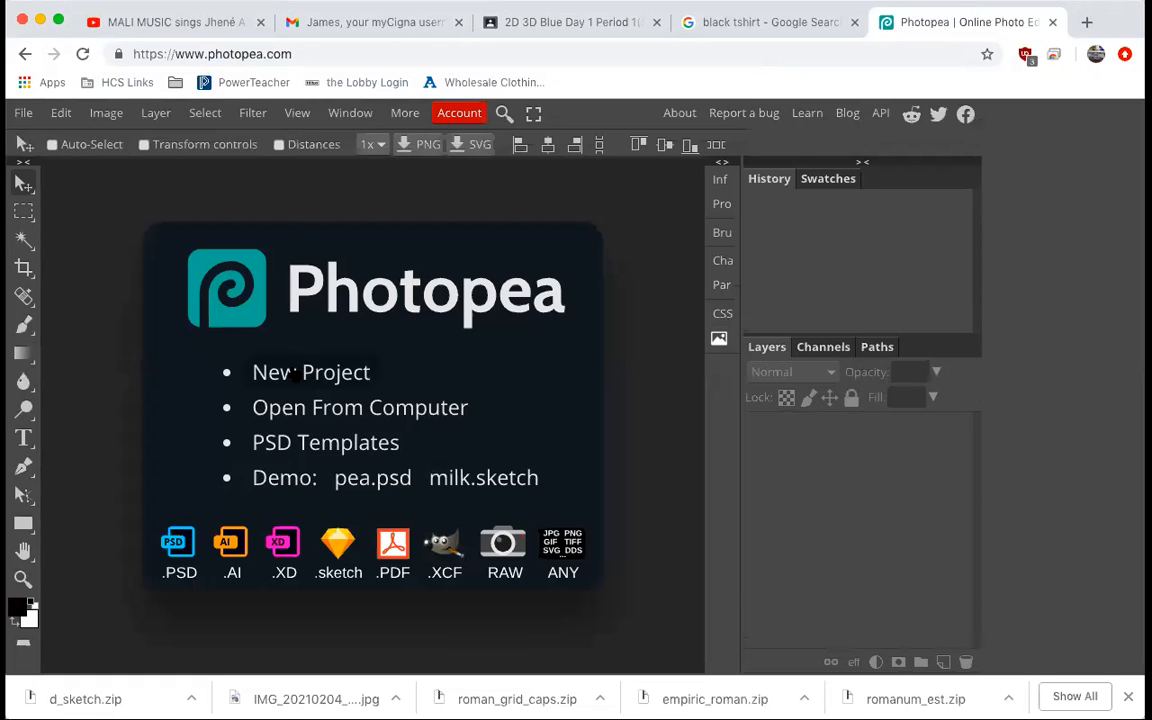
Create a new project using the Letter print preset, 8.5 x 11 in at 300 DPI.
left_click(296, 372)
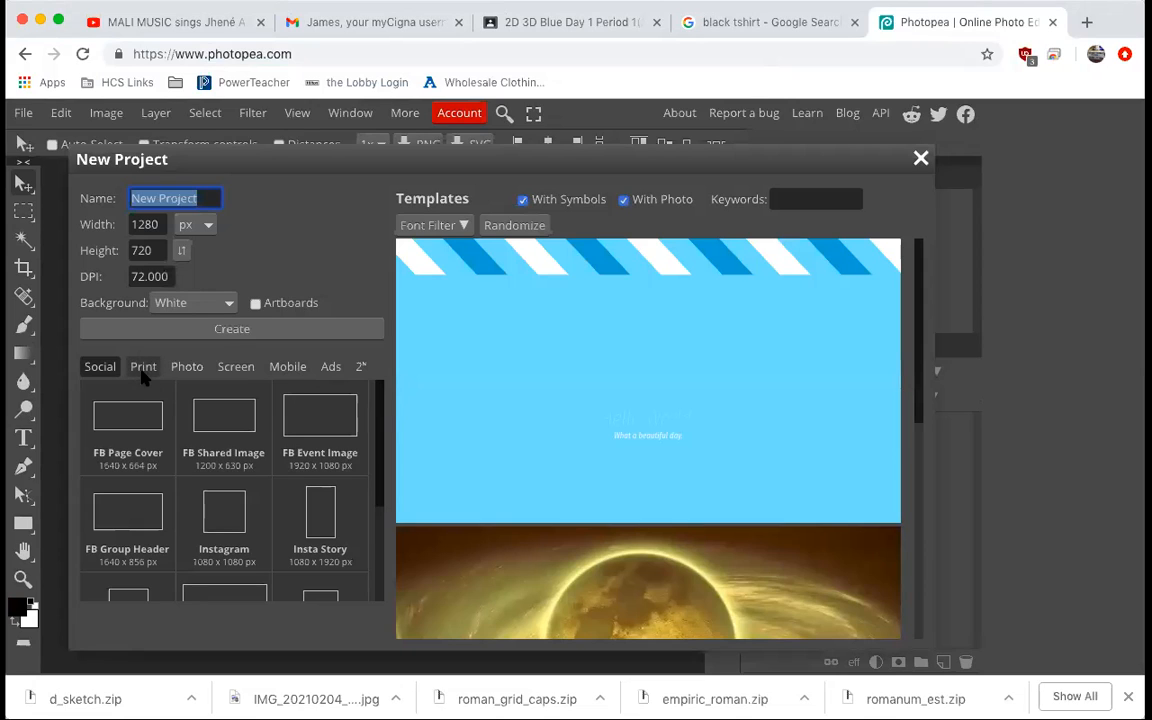
left_click(143, 370)
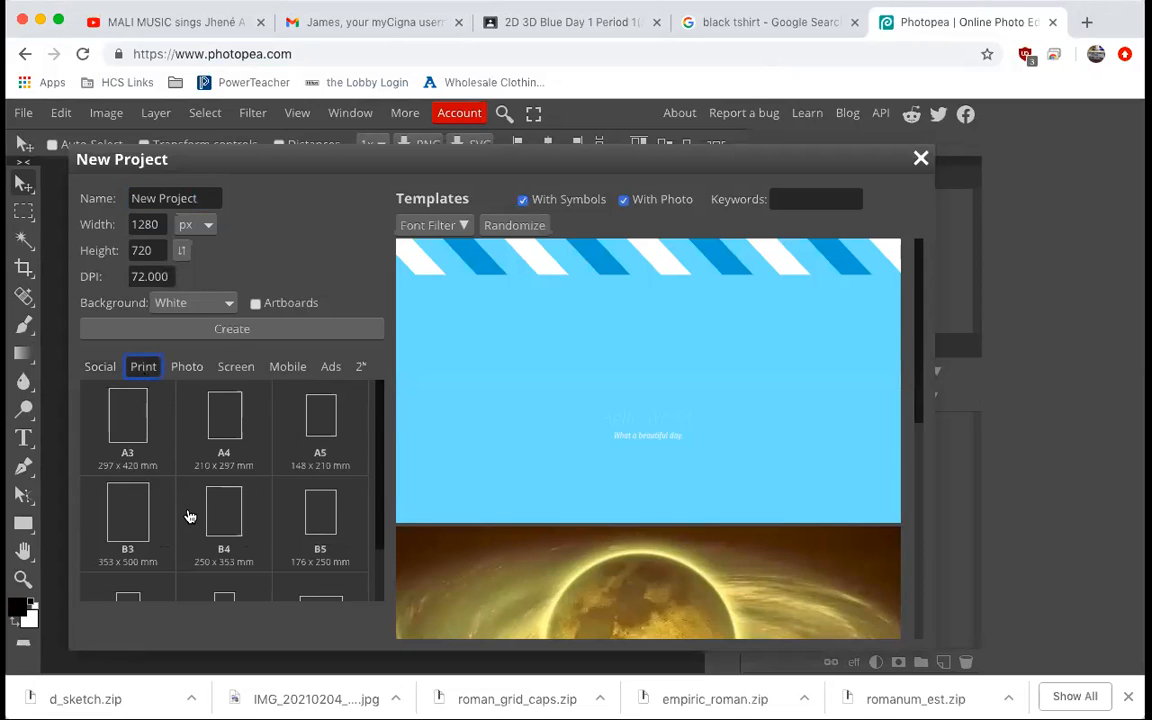
scroll(185, 514, "down", 2)
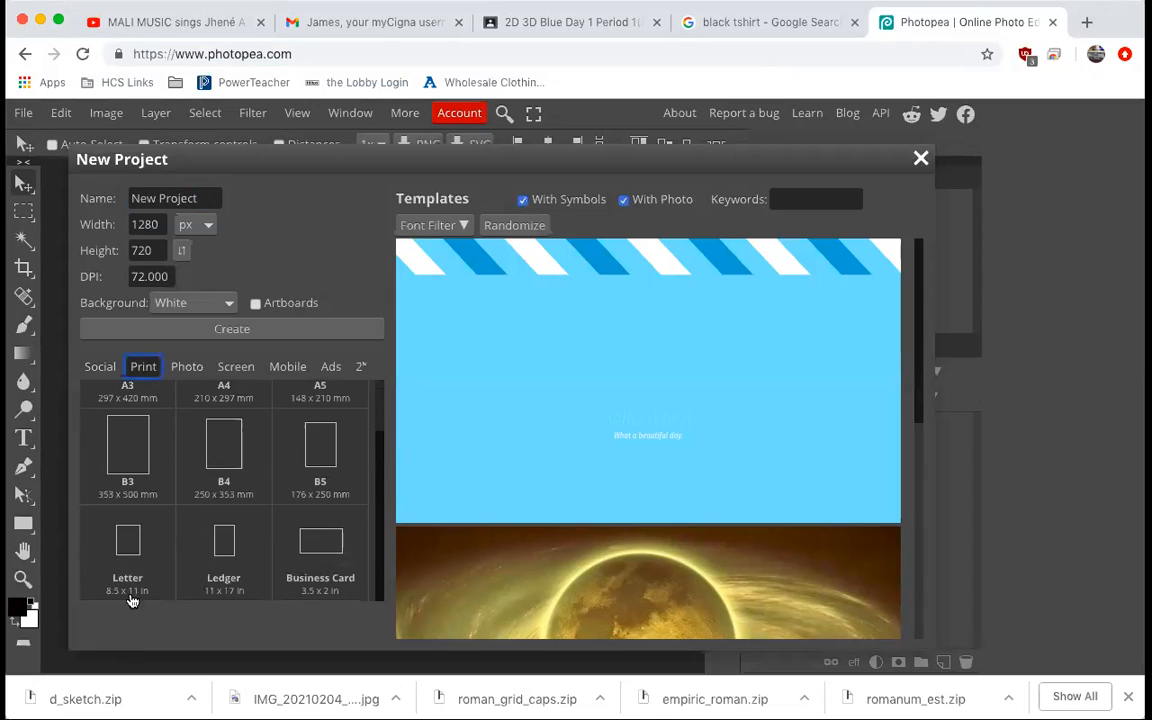
left_click(127, 545)
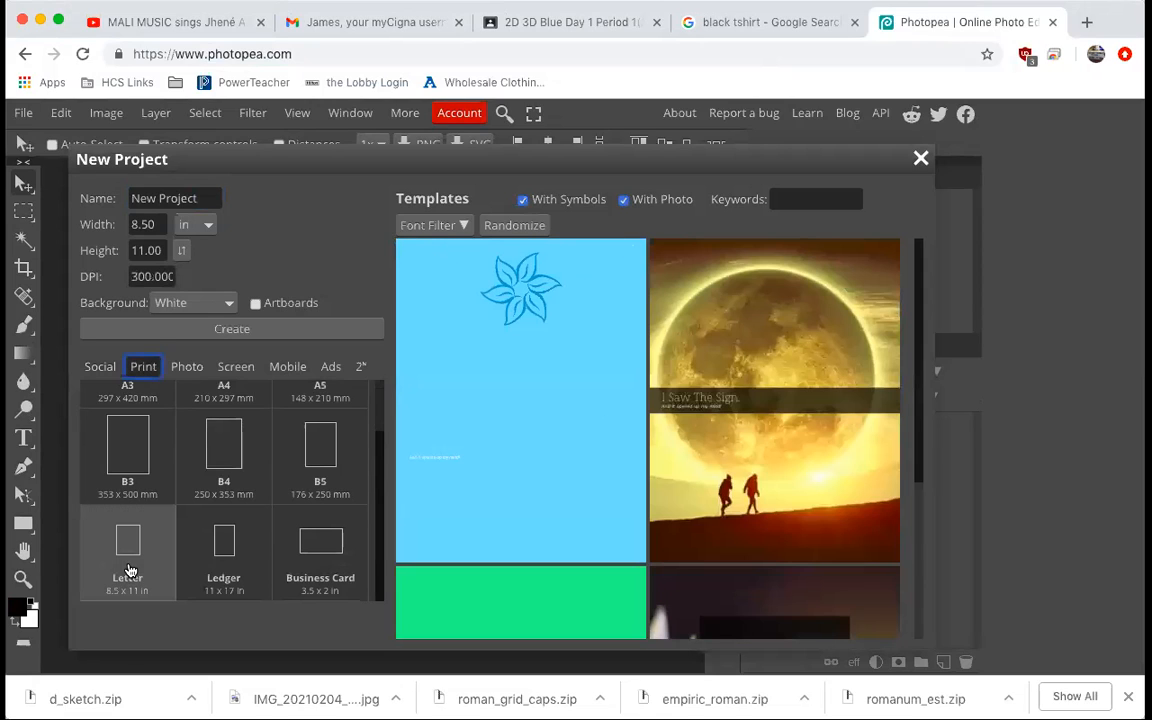
left_click(219, 329)
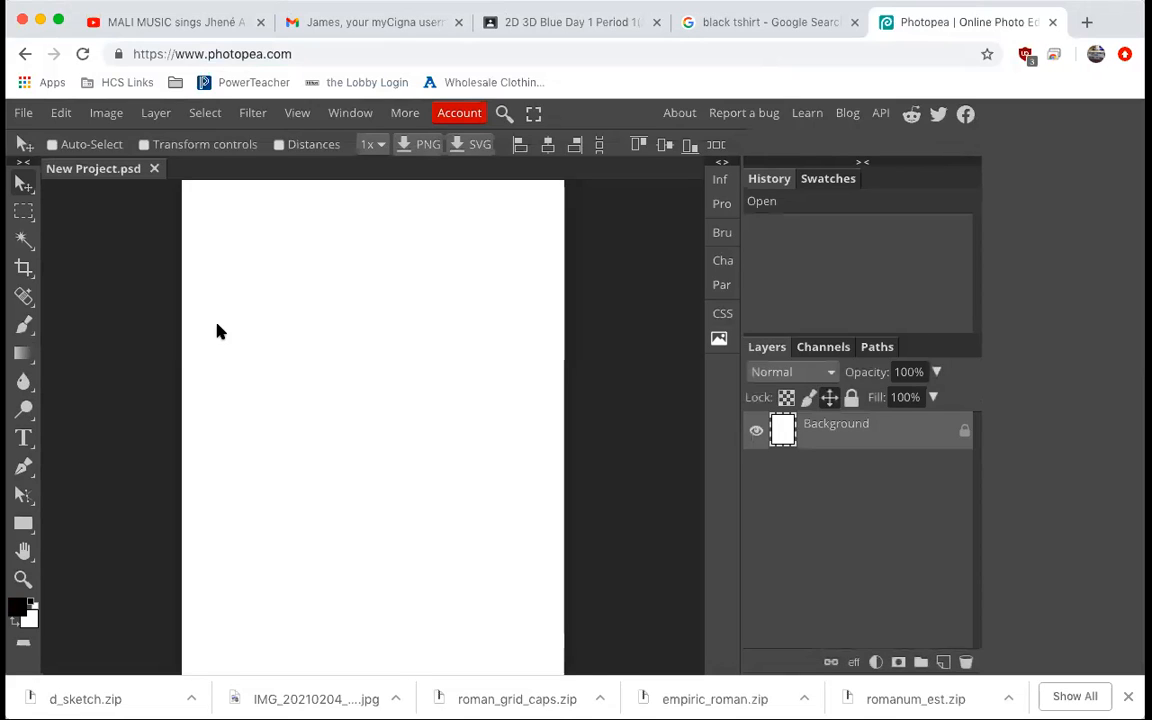
scroll(238, 369, "down", 2)
scroll(238, 369, "up", 3)
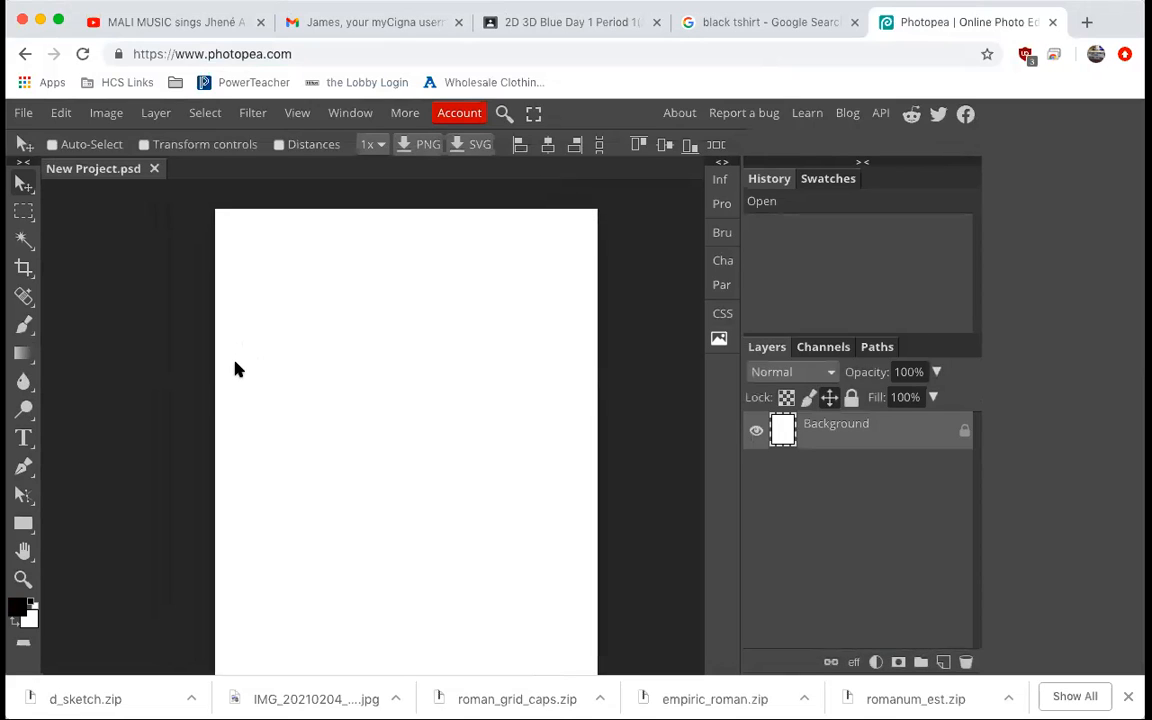
scroll(238, 369, "down", 2)
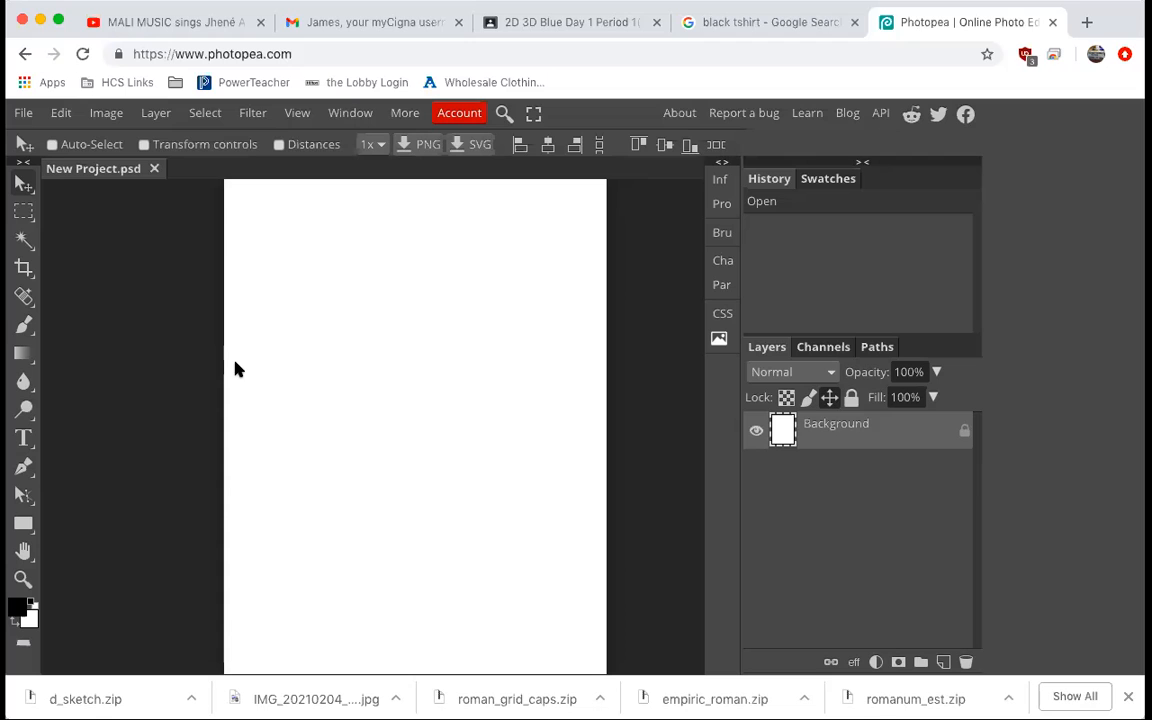
Open google.com in the search tab and search for black tshirt.
left_click(780, 28)
left_click(761, 47)
type("google.com")
key("Return")
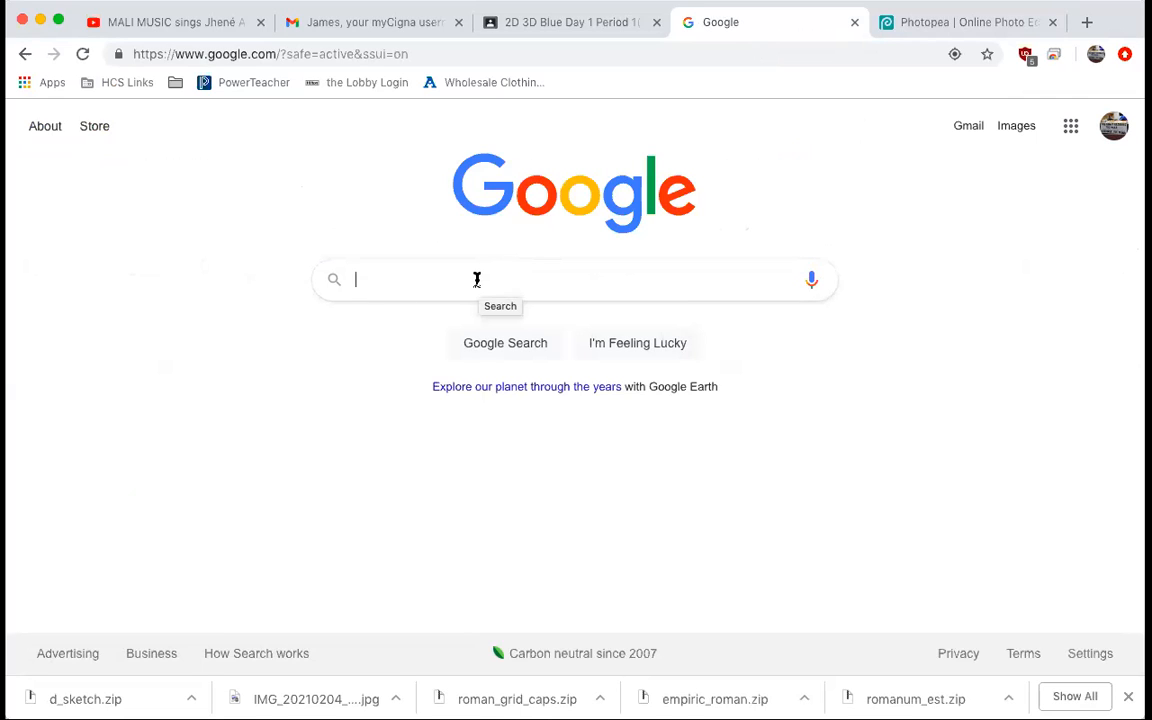
type("blac")
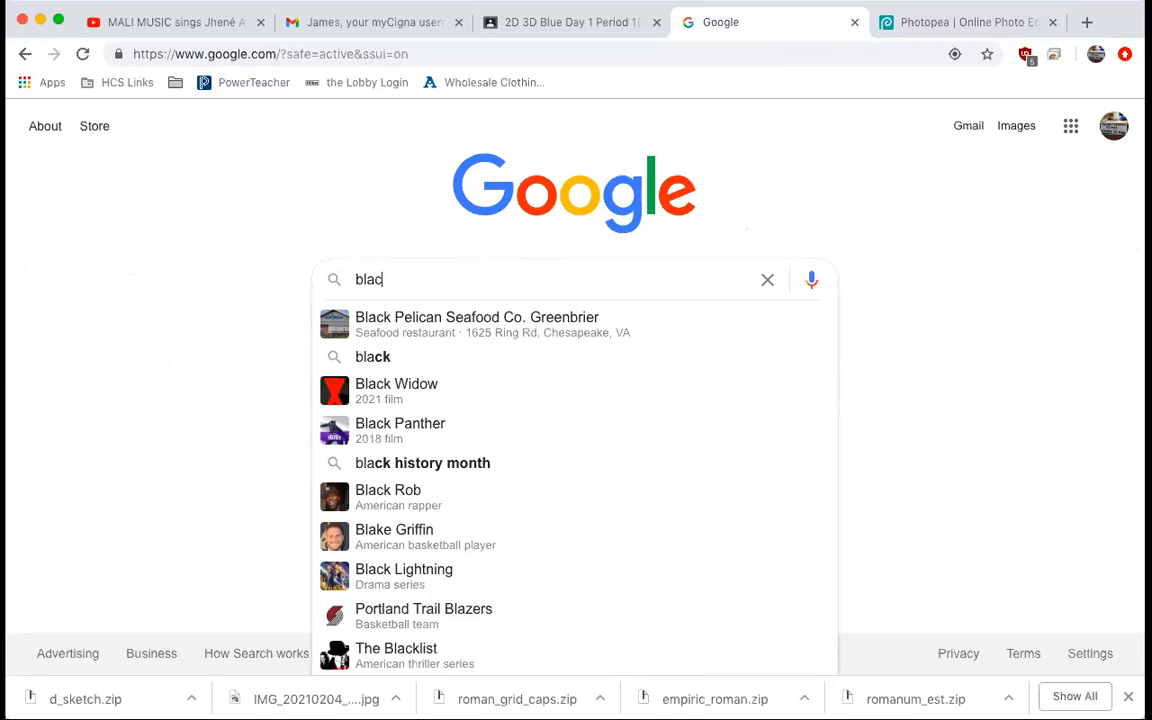
type("k tshirt")
key("Return")
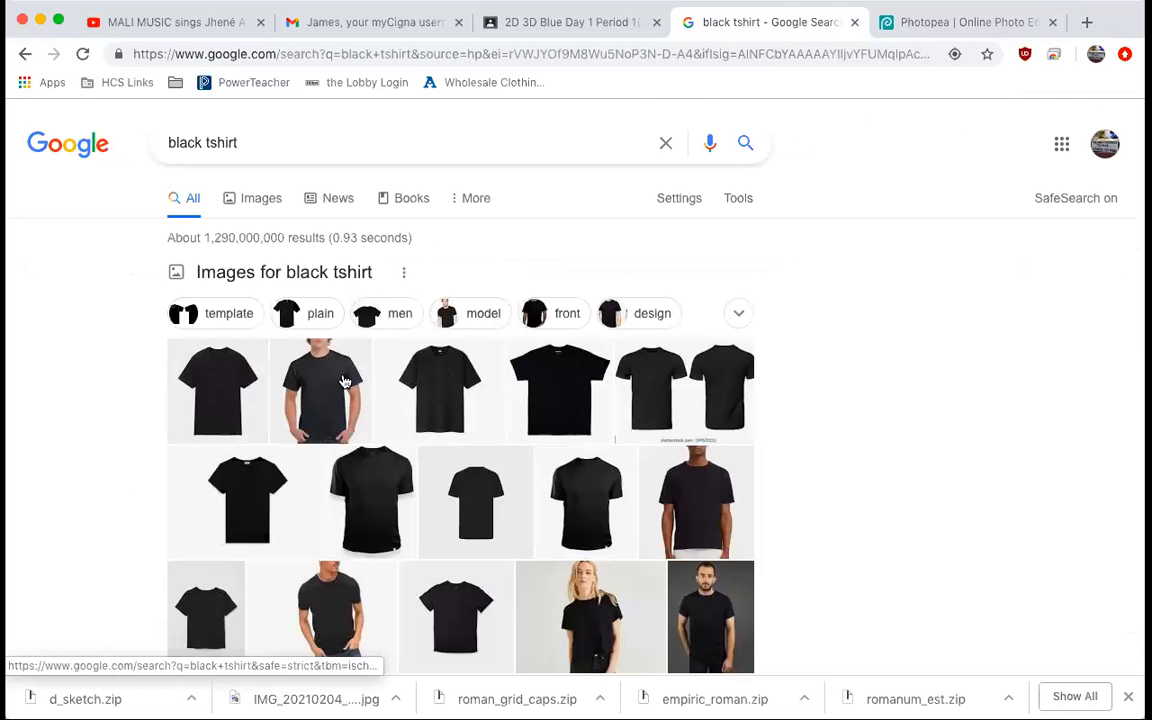
Switch to image results, open the photo of a man wearing a black t-shirt, and copy the image.
left_click(261, 204)
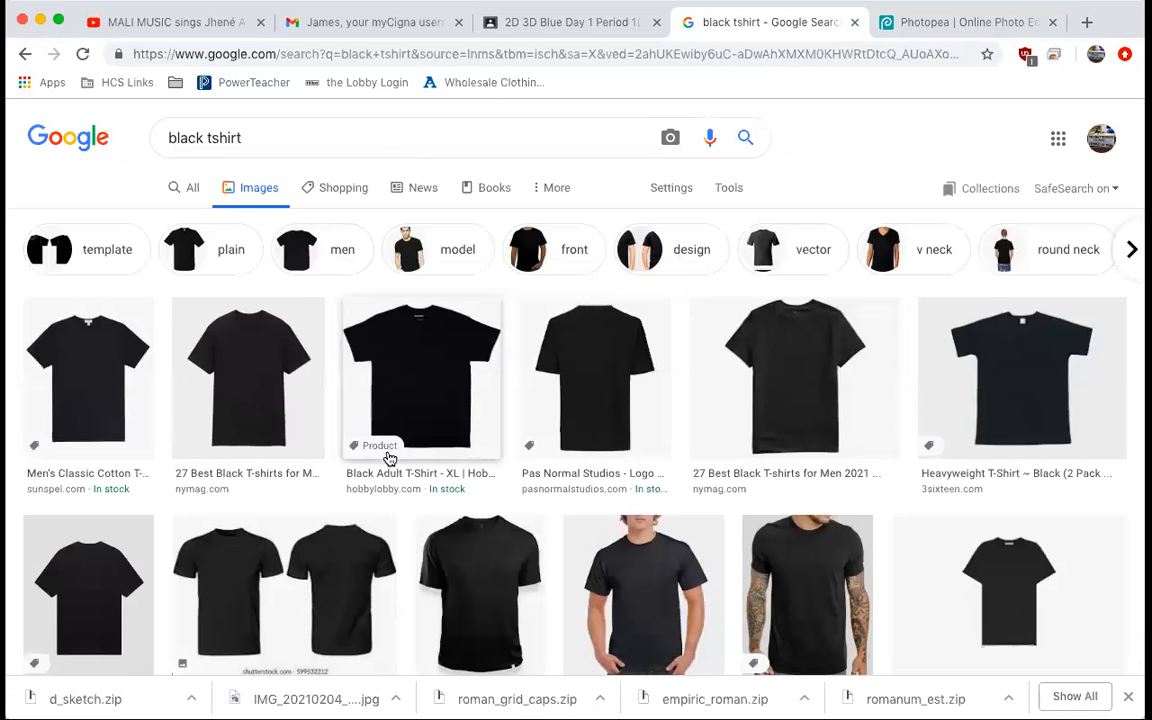
scroll(630, 542, "down", 3)
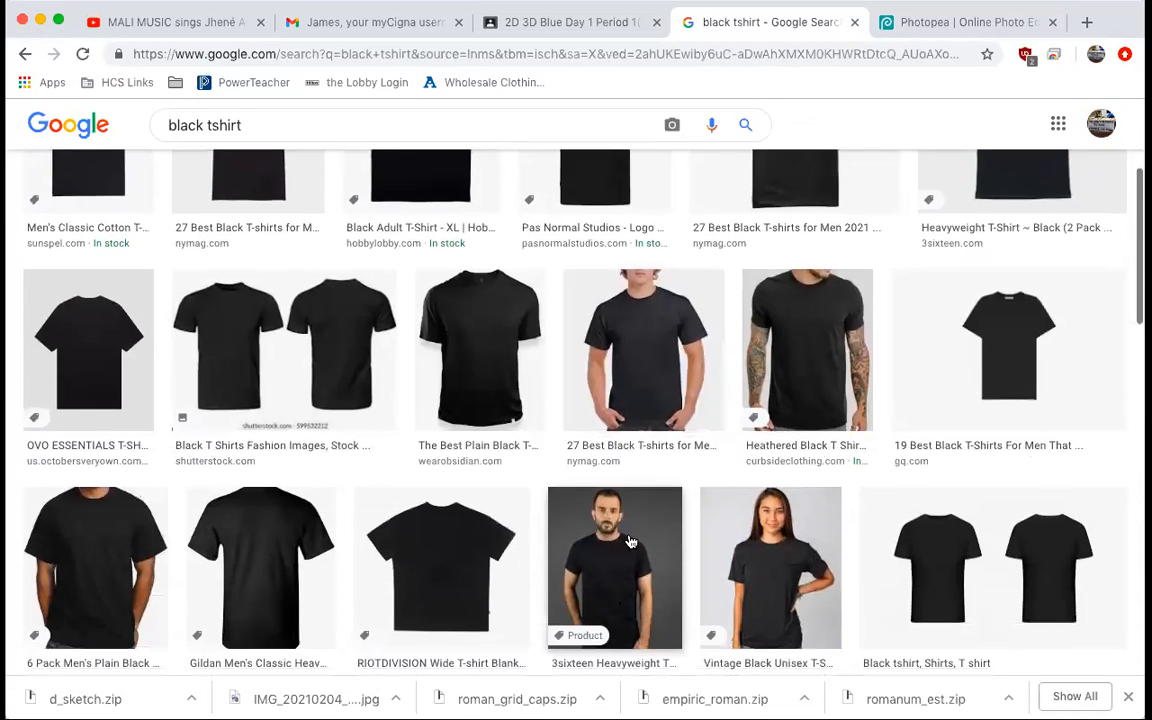
left_click(606, 336)
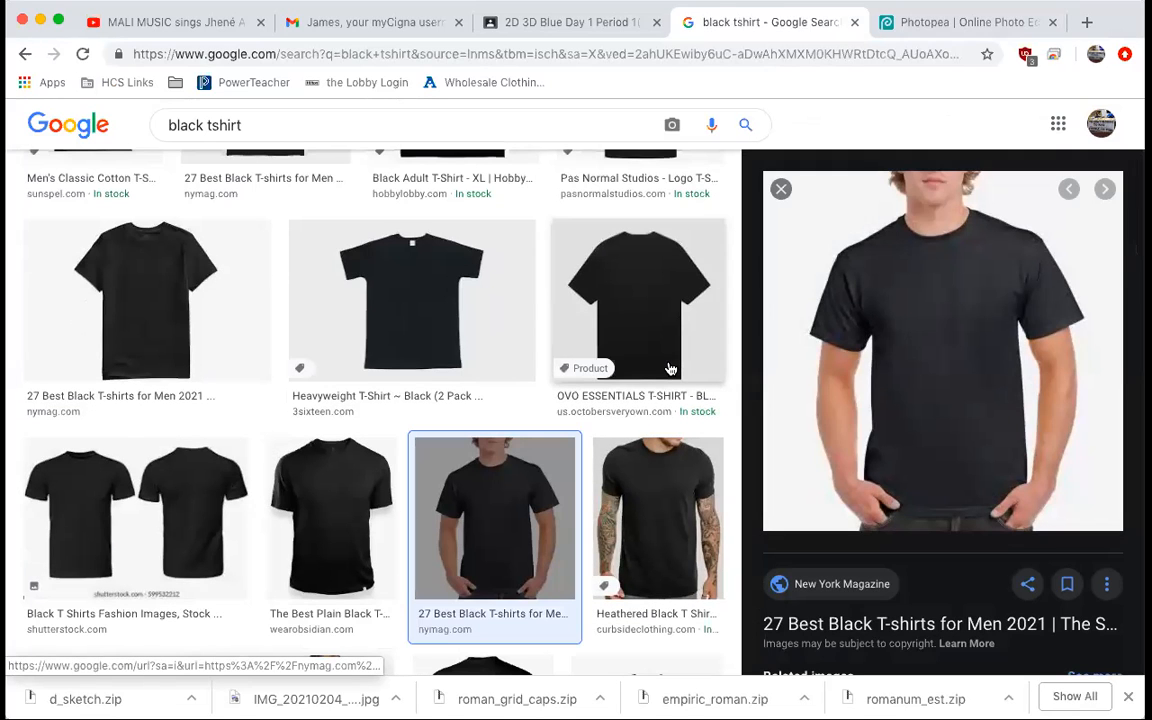
right_click(931, 318)
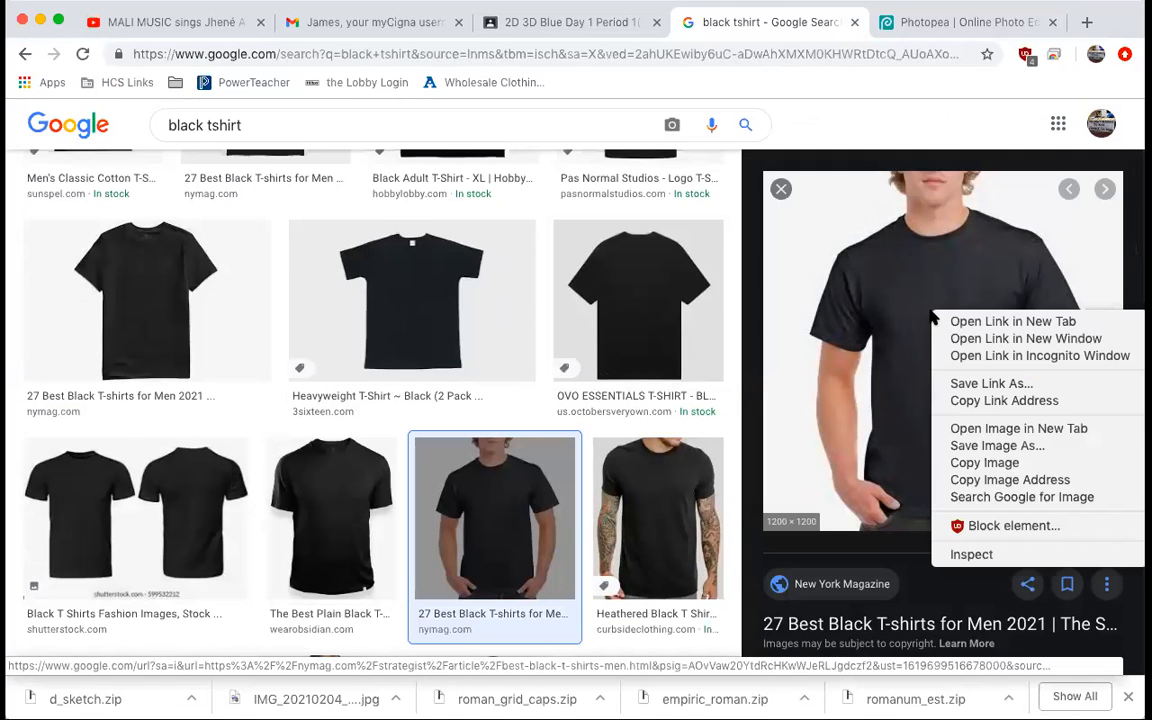
left_click(1007, 466)
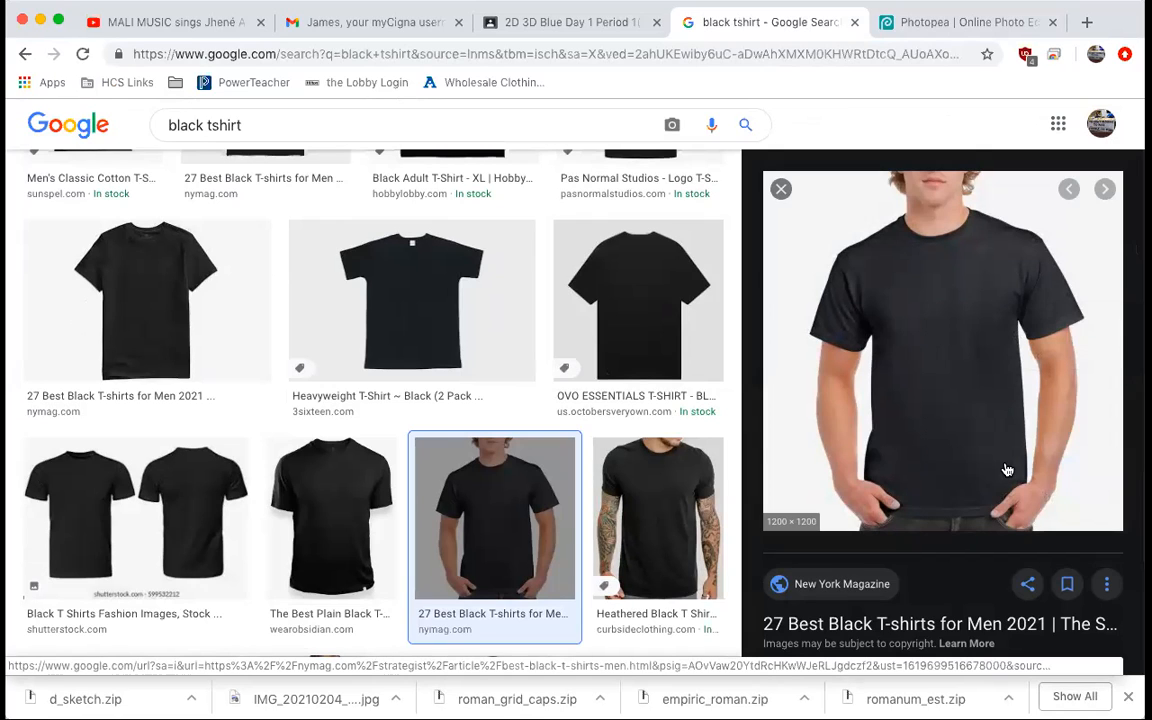
Paste the copied t-shirt photo into the New Project document as a new layer.
left_click(928, 26)
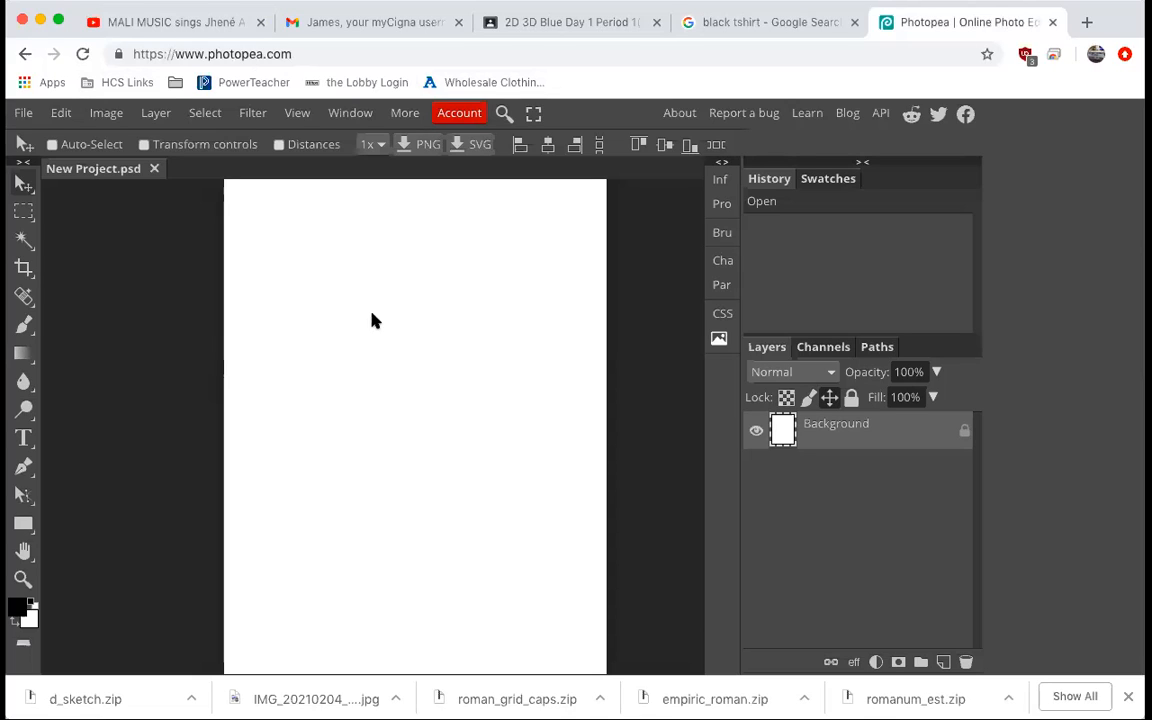
left_click(769, 24)
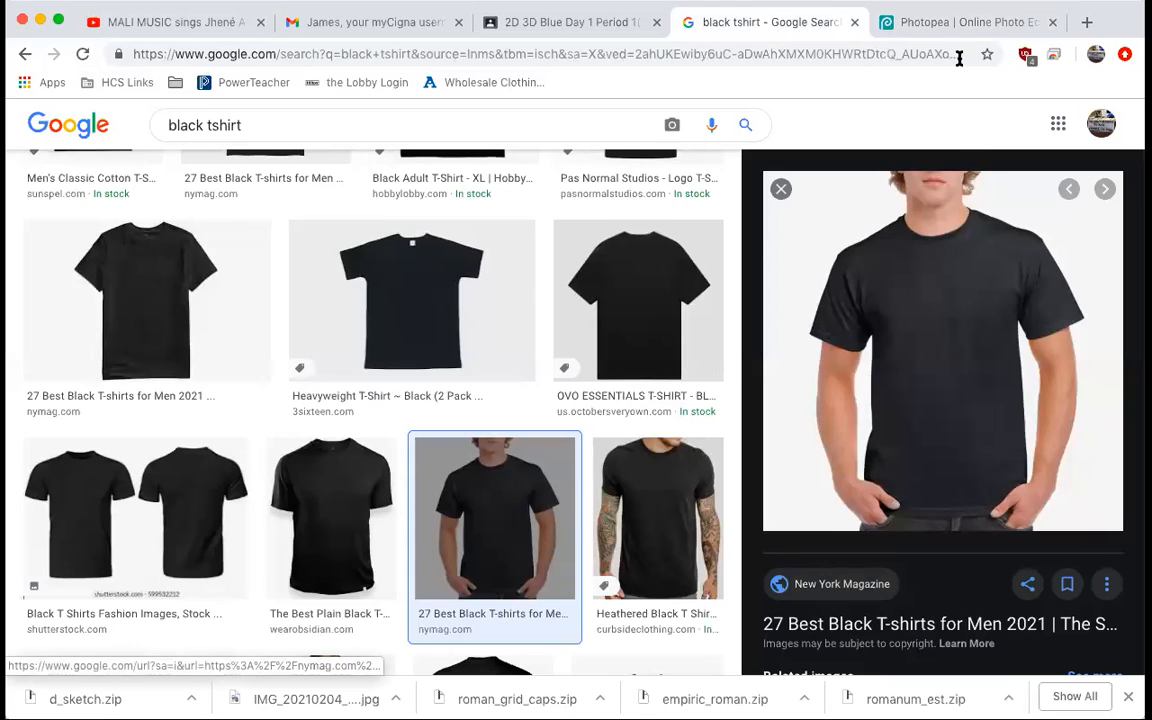
left_click(949, 27)
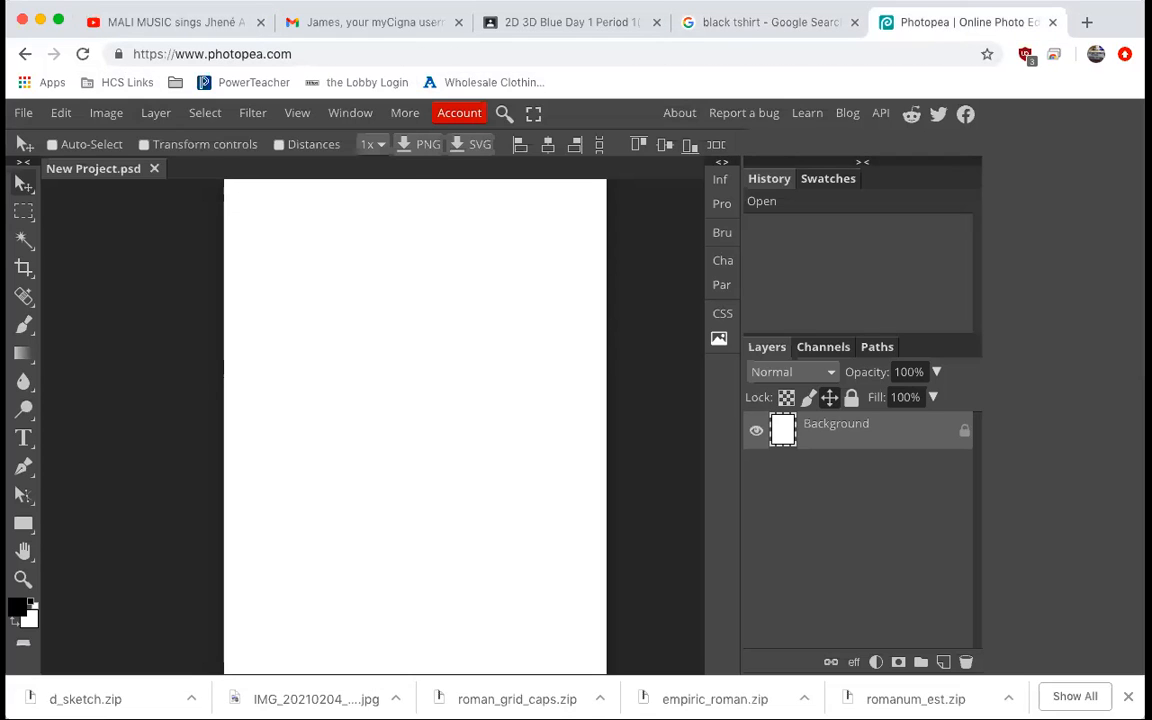
left_click(93, 55)
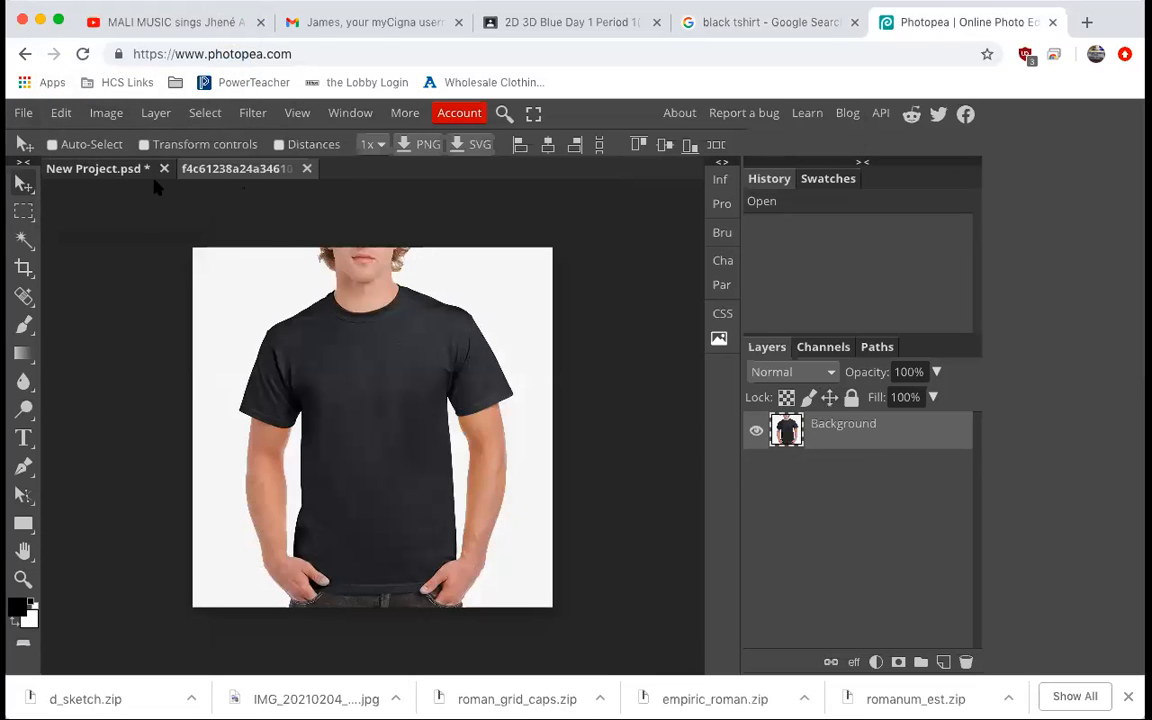
left_click(88, 168)
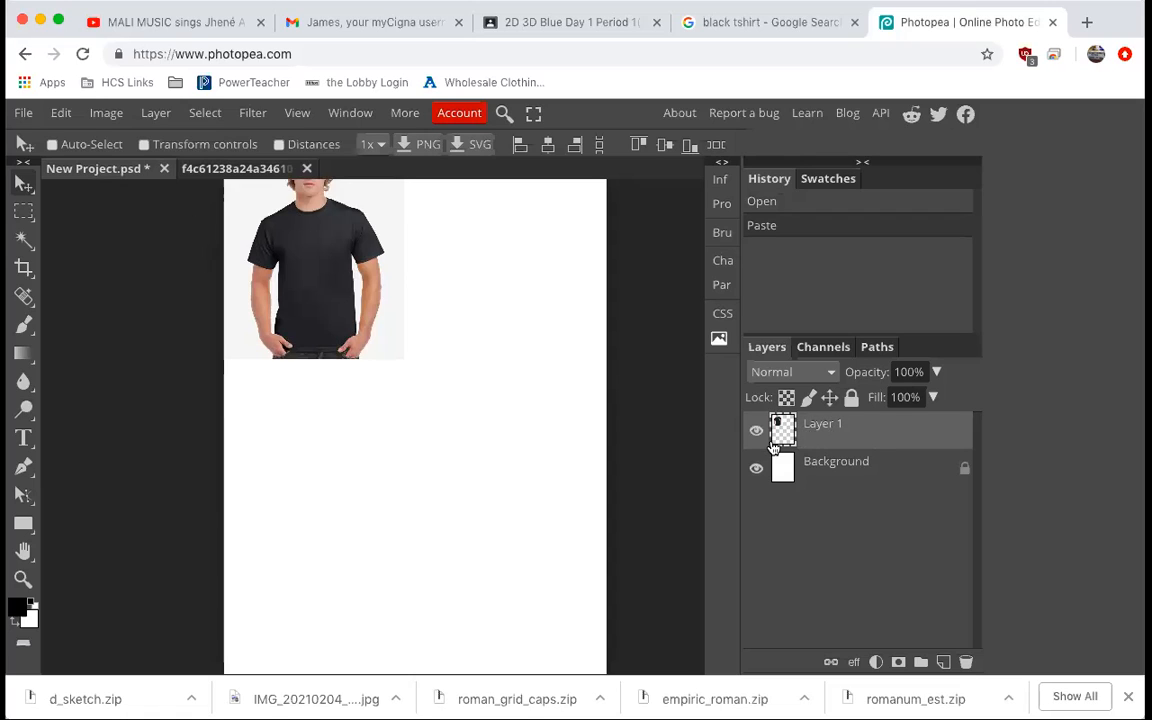
Move the t-shirt layer and scale it with Free Transform to about 215% width and 269% height, filling the page.
left_click_drag(315, 265, 378, 365)
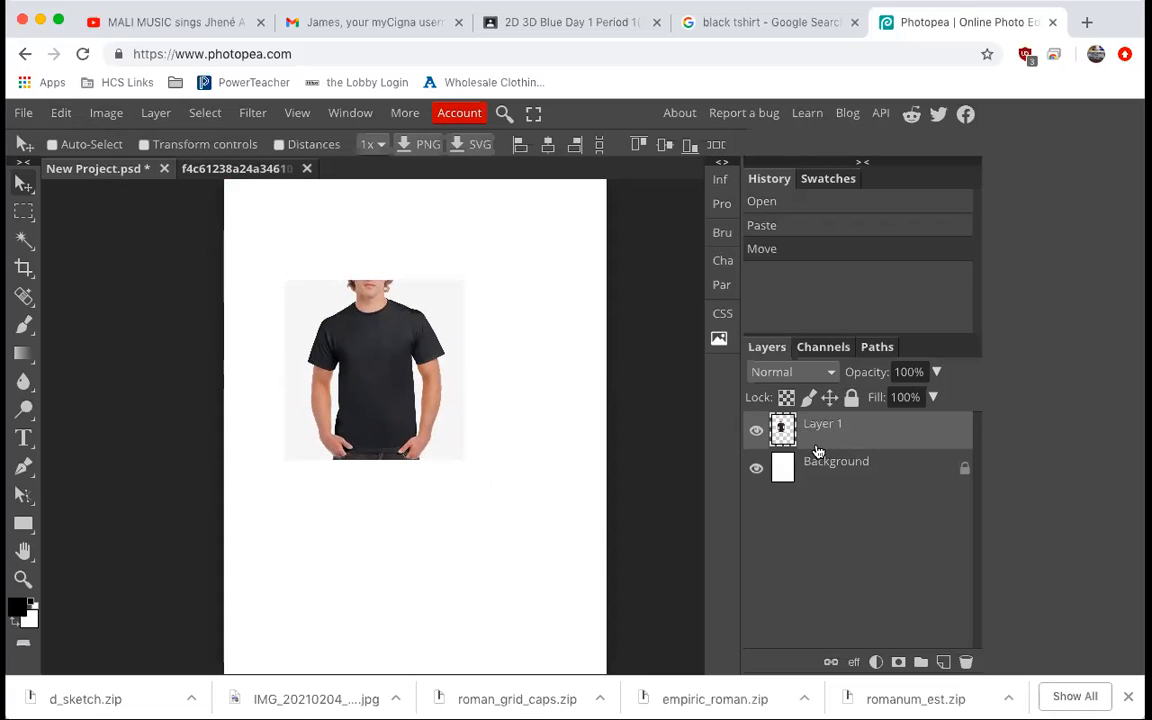
left_click(66, 118)
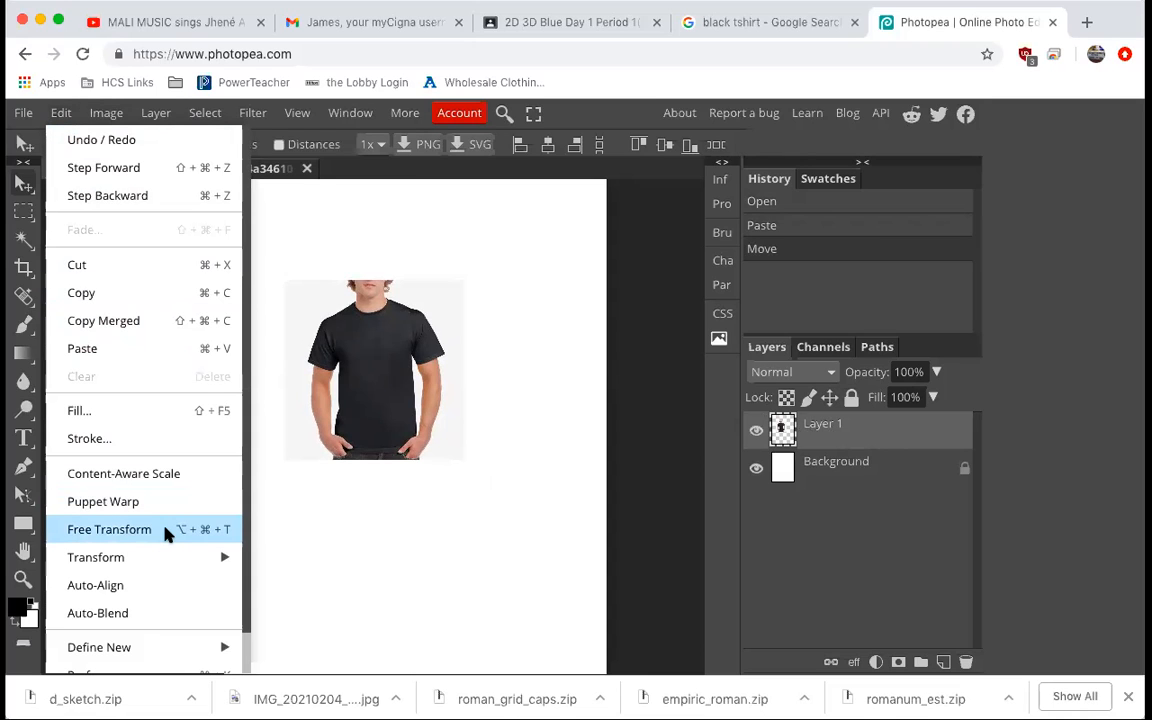
left_click(100, 531)
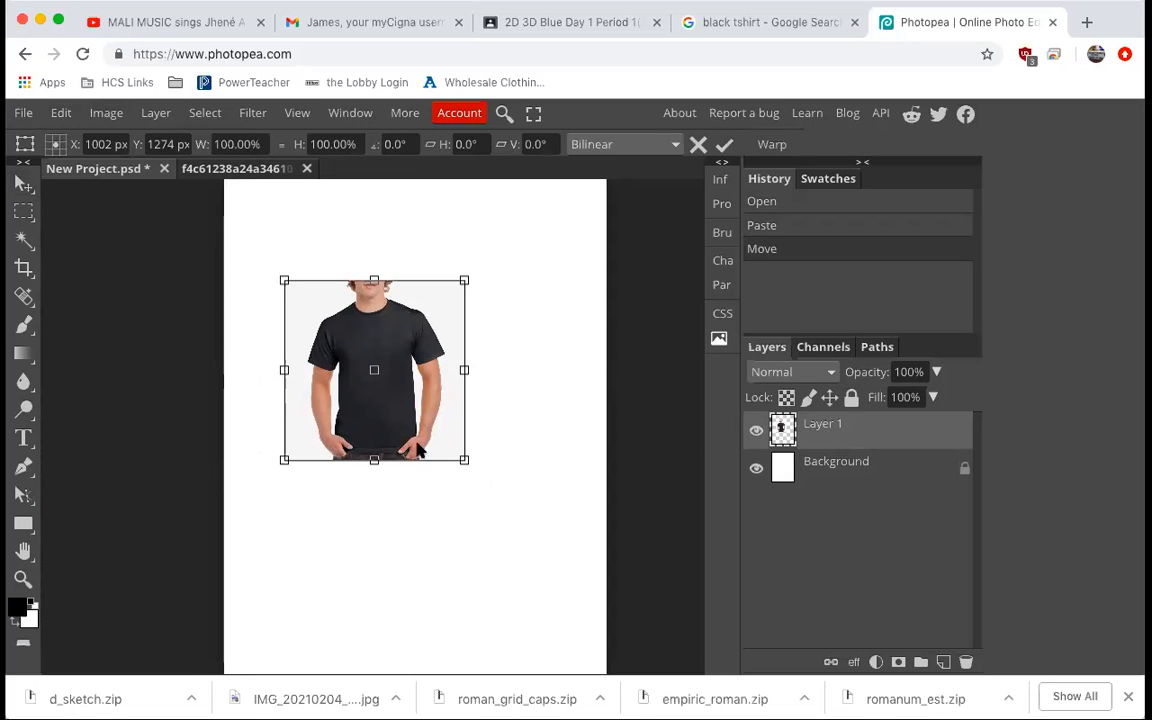
left_click_drag(465, 464, 591, 643)
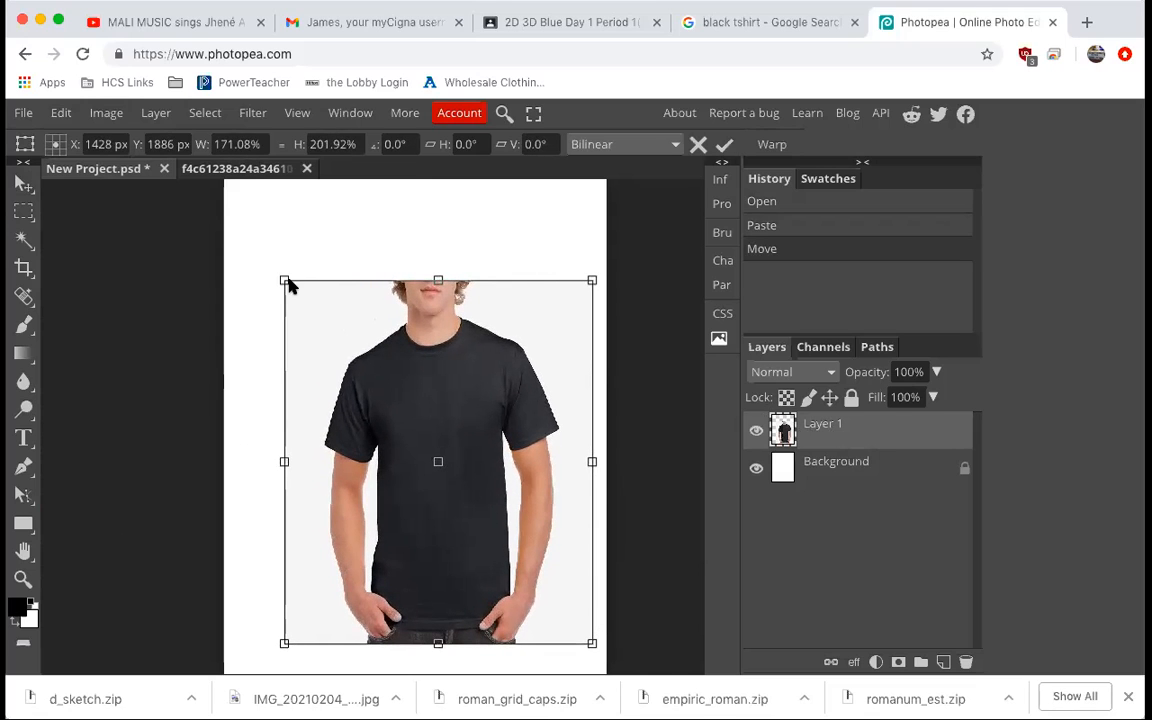
left_click_drag(284, 282, 206, 166)
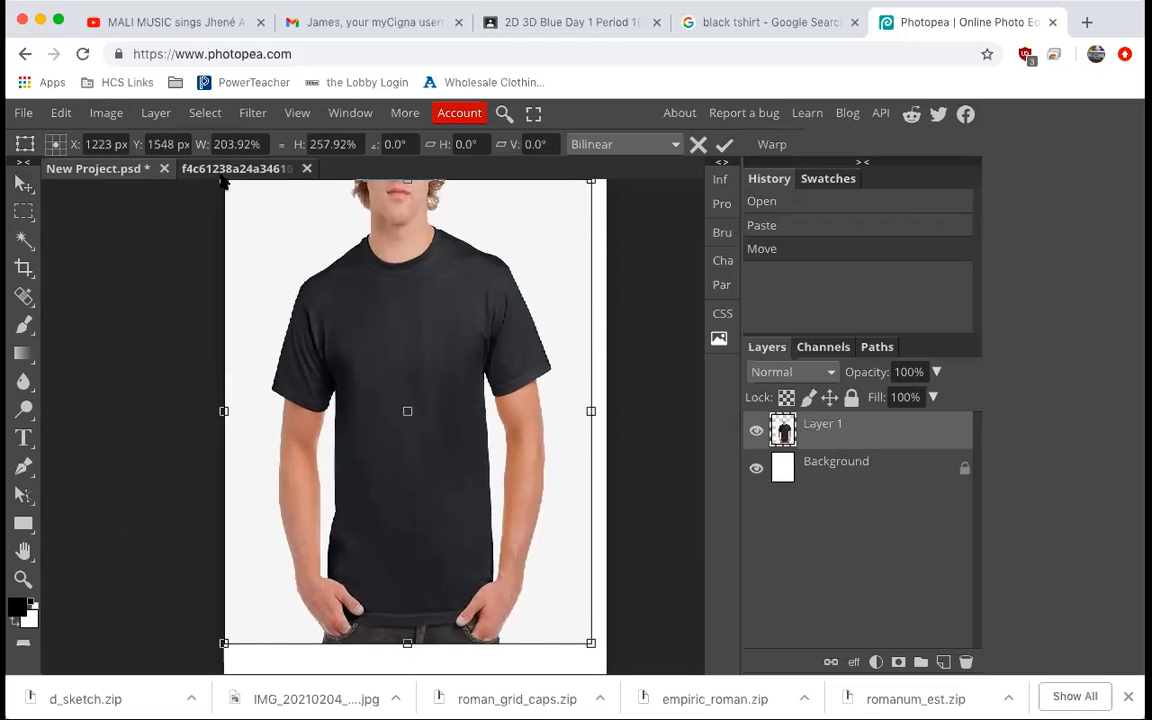
left_click_drag(591, 643, 610, 664)
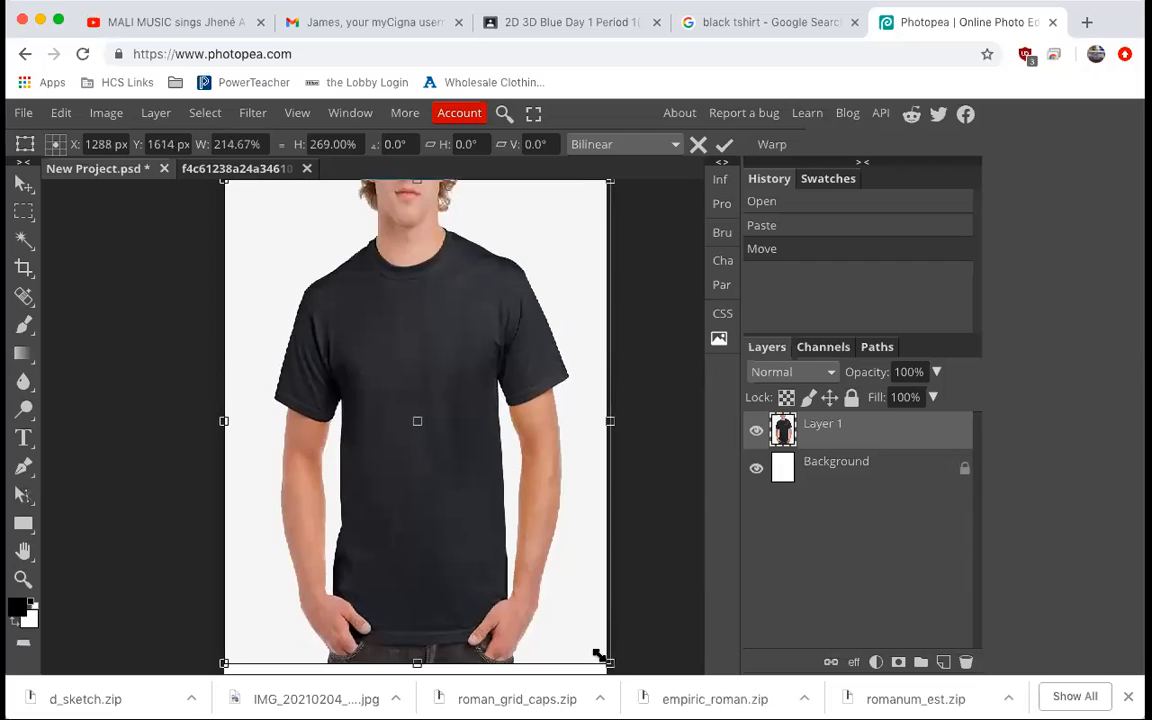
left_click(22, 187)
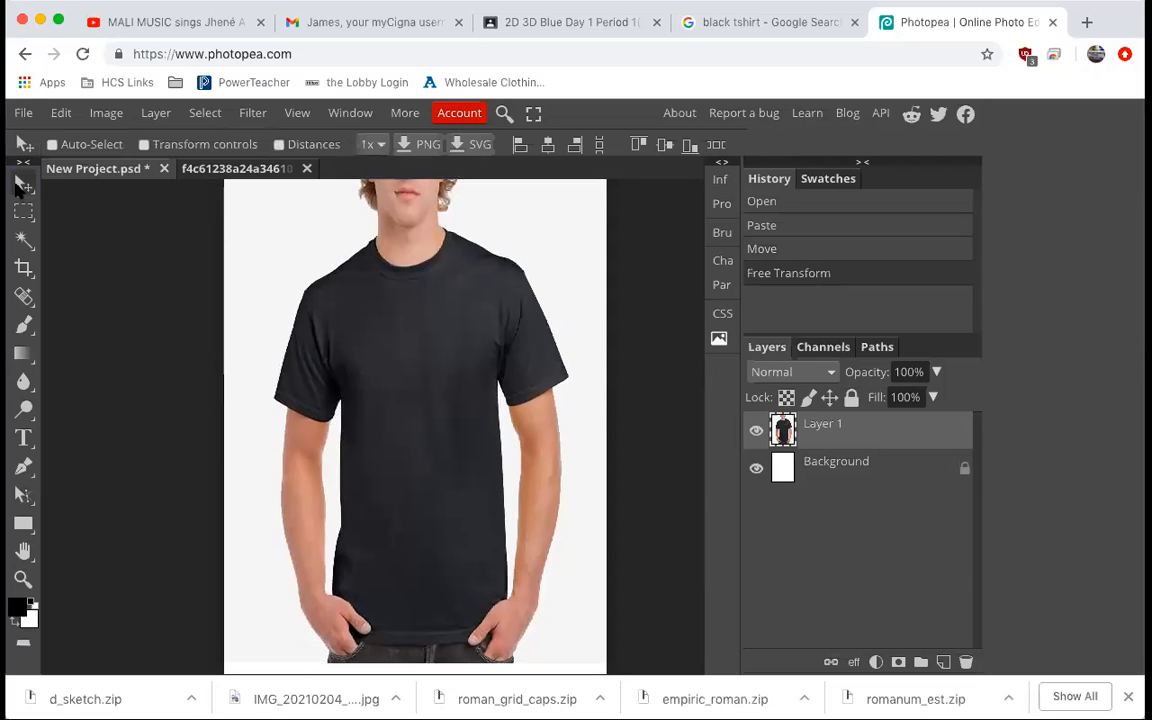
Draw a text box across the shirt's chest with the Type Tool.
scroll(568, 462, "down", 2)
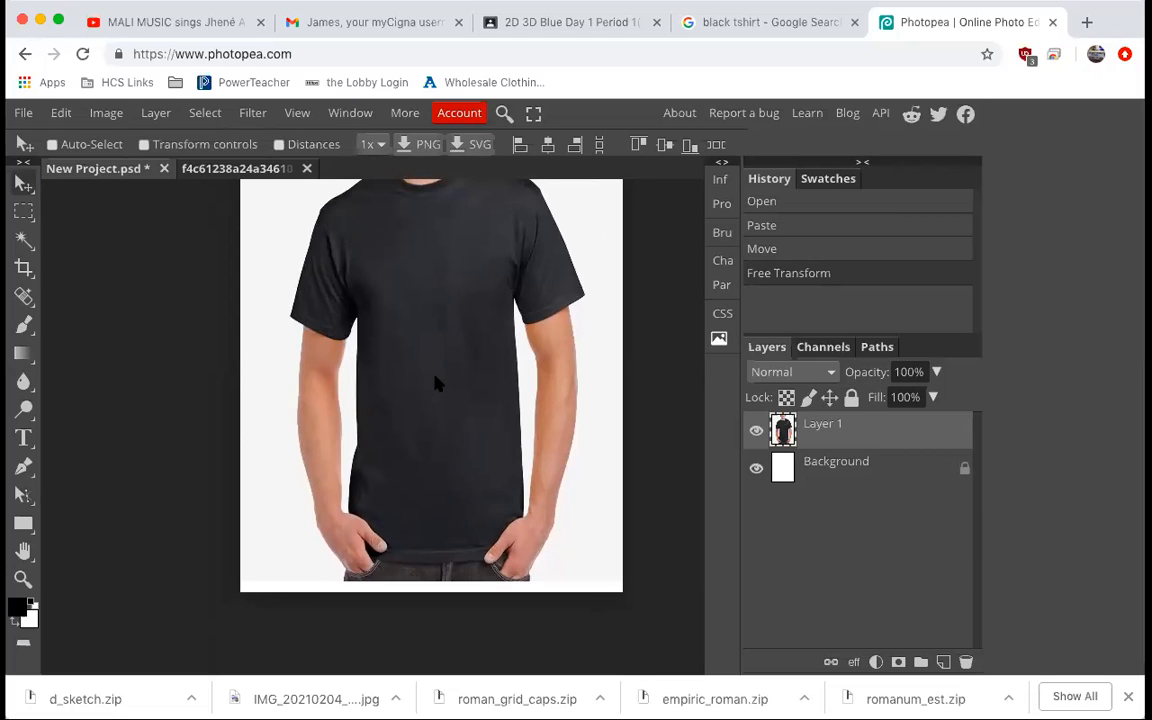
scroll(437, 380, "up", 2)
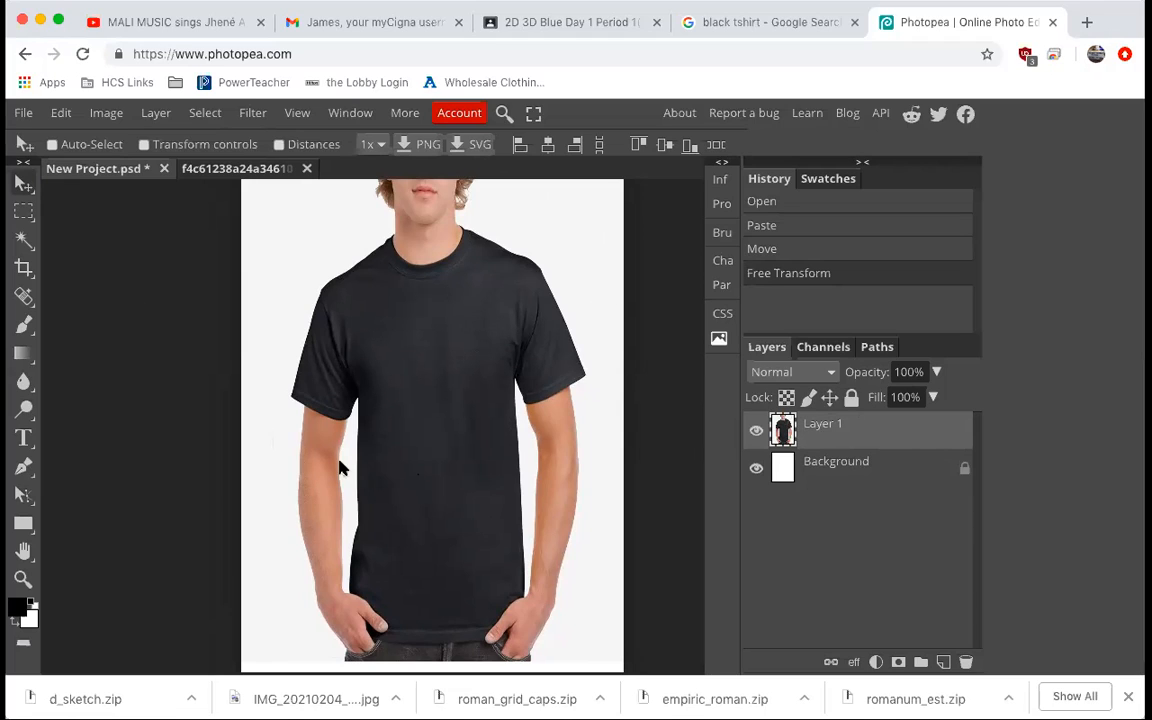
left_click(22, 444)
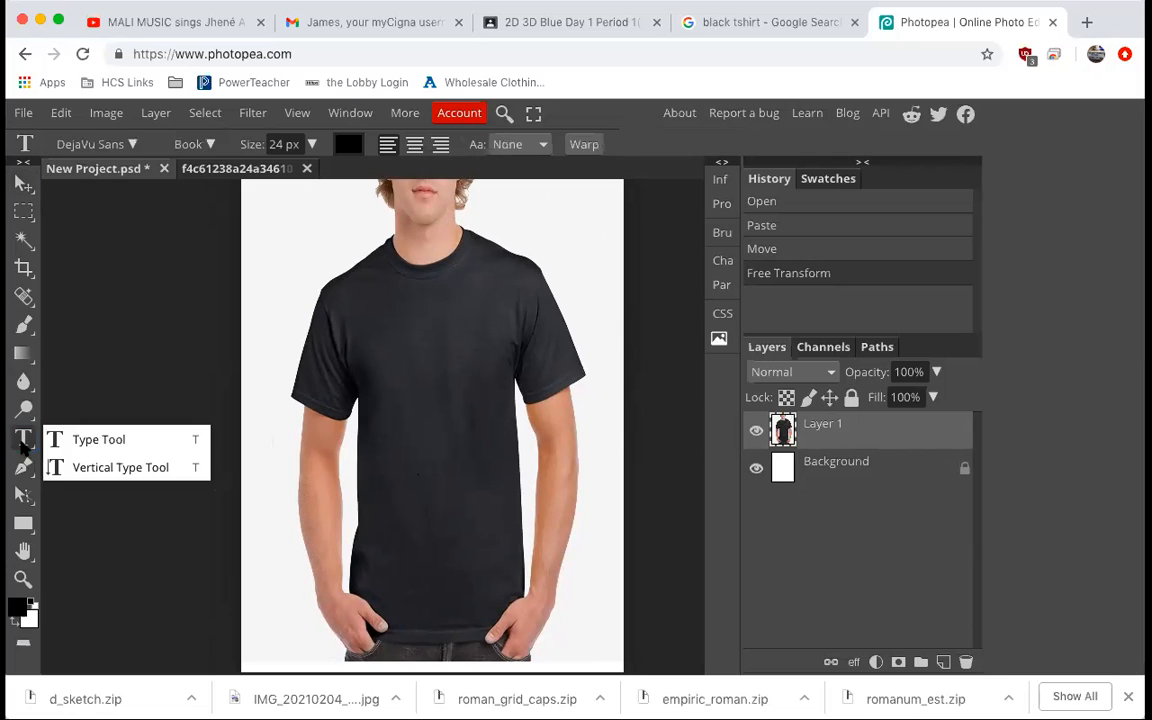
left_click(80, 440)
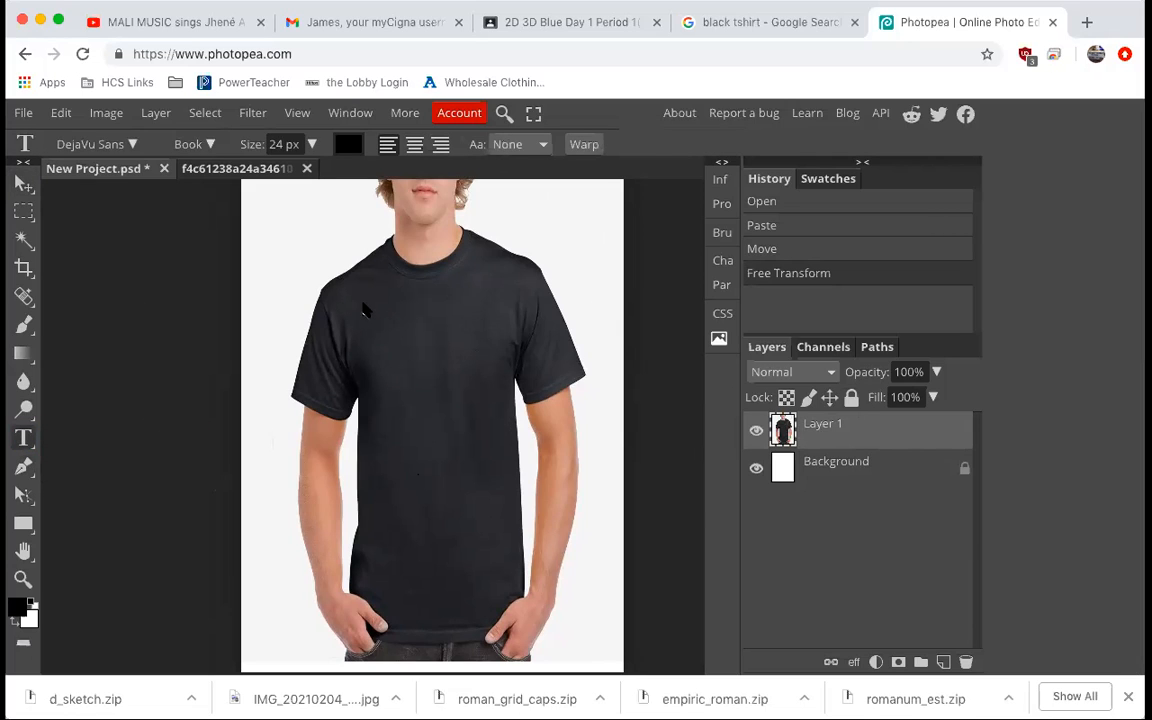
left_click_drag(365, 306, 511, 344)
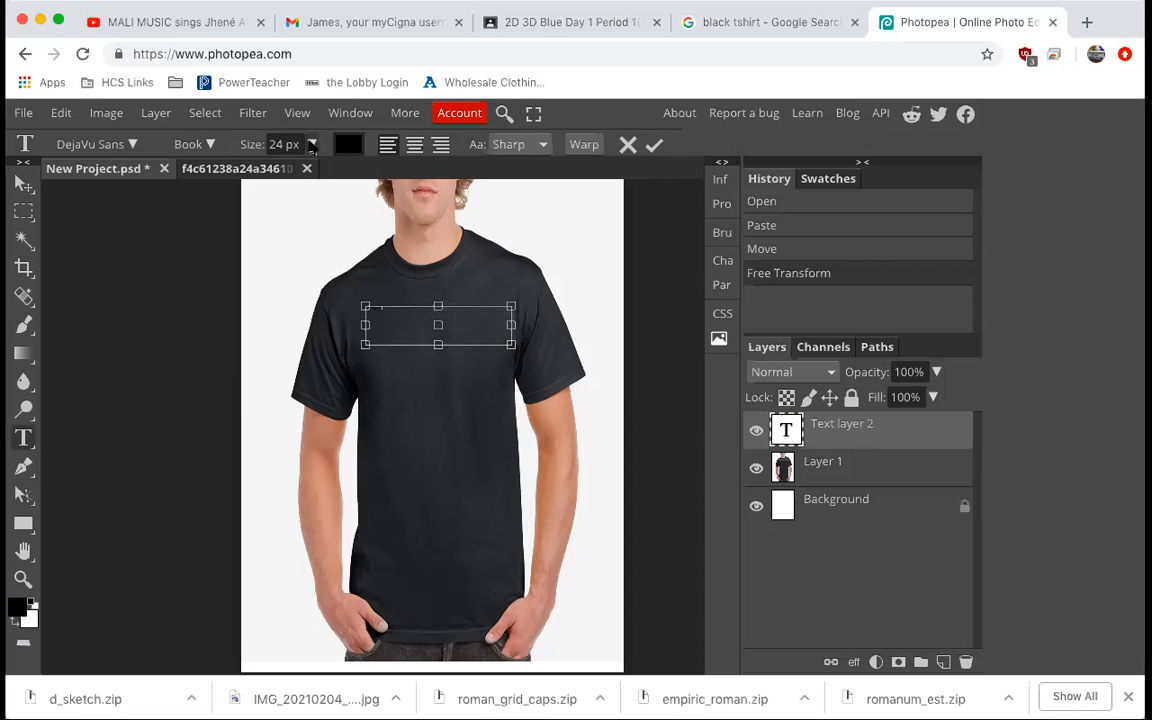
Set the J BREEZY text's font size to 200 px.
left_click(312, 145)
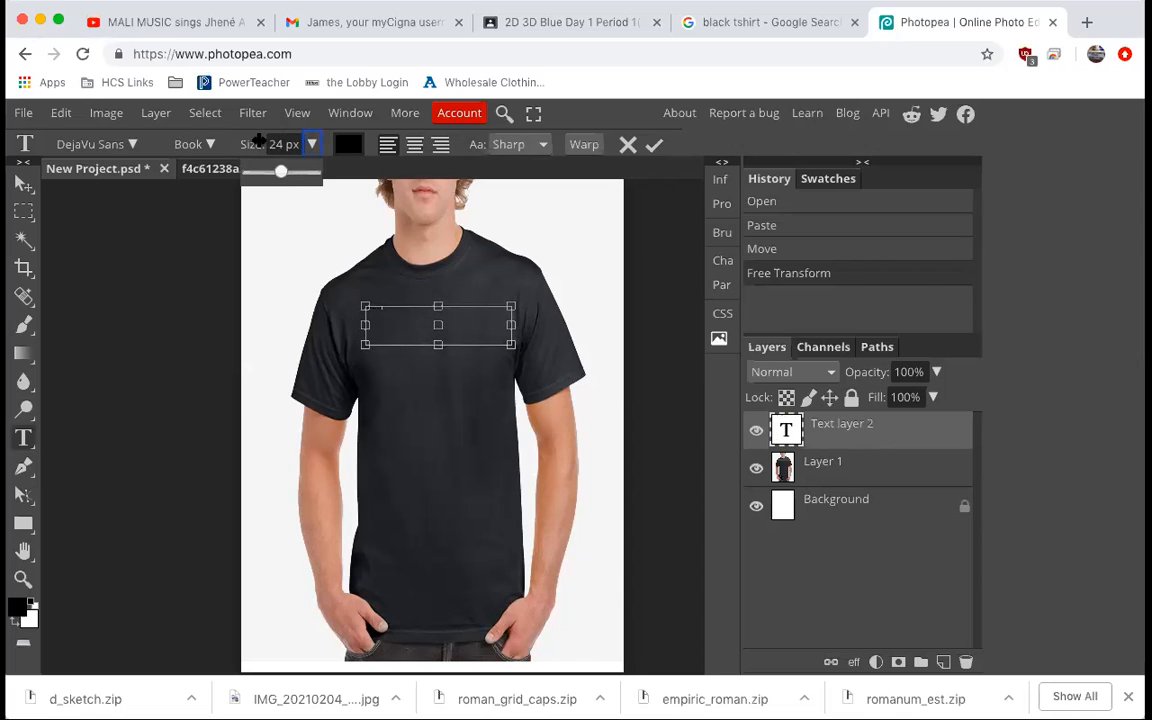
left_click_drag(283, 174, 316, 173)
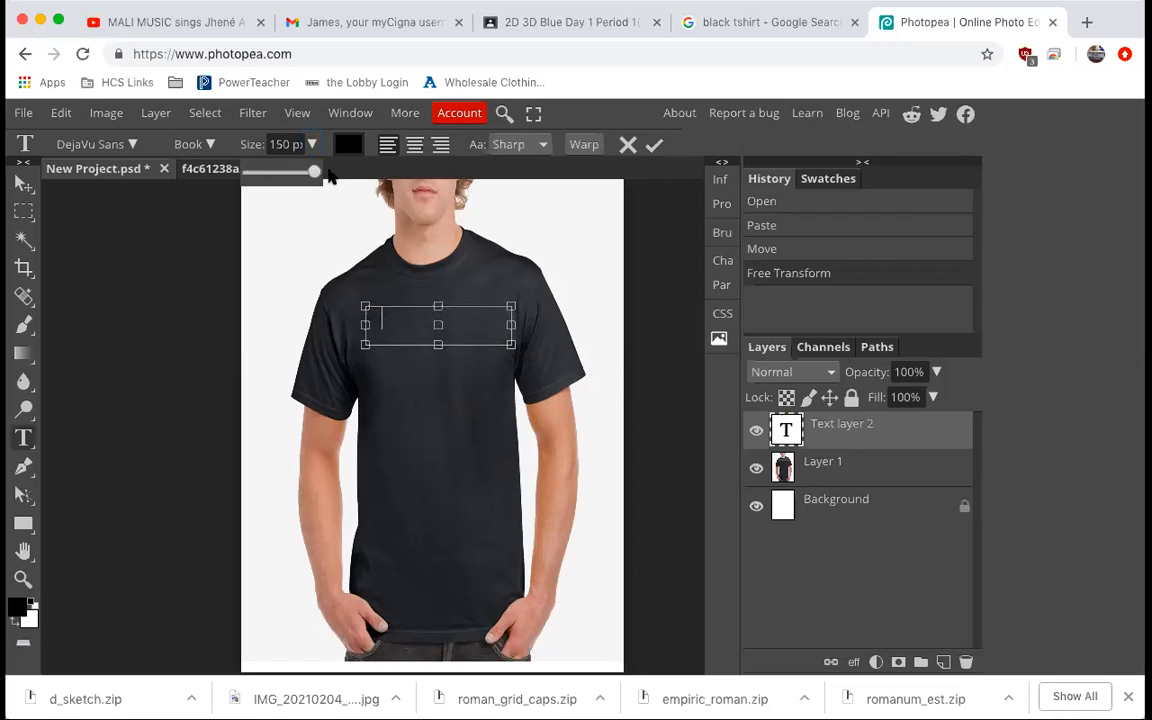
left_click(386, 317)
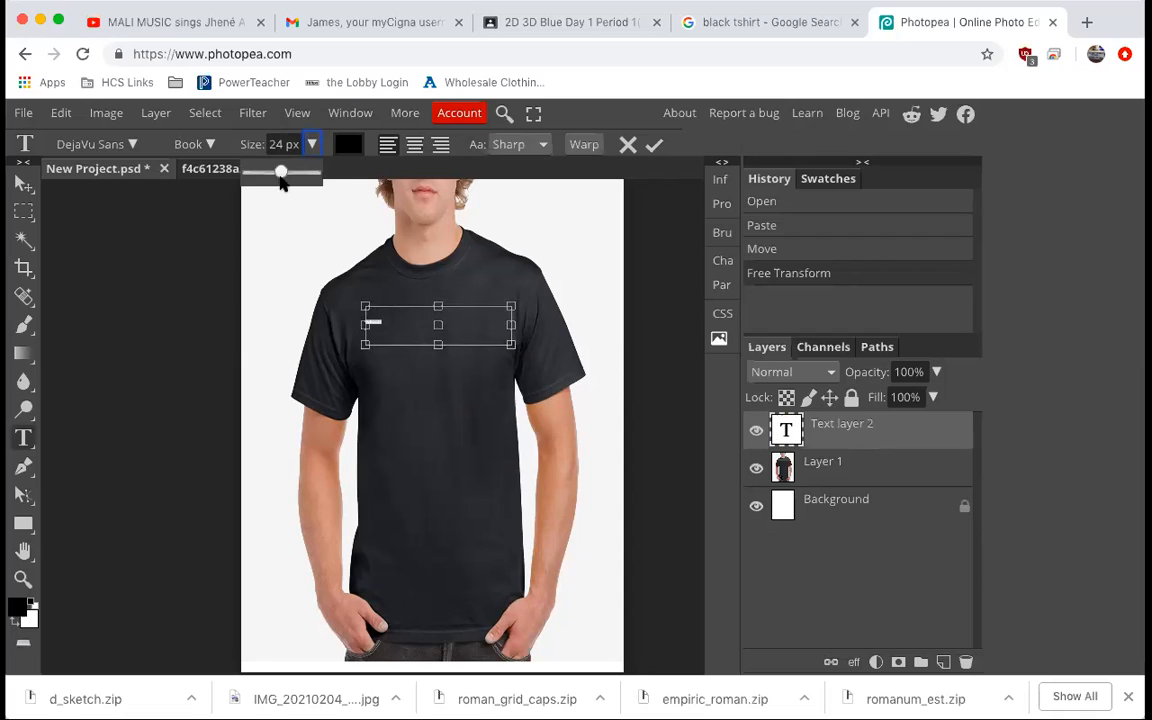
left_click_drag(280, 174, 338, 177)
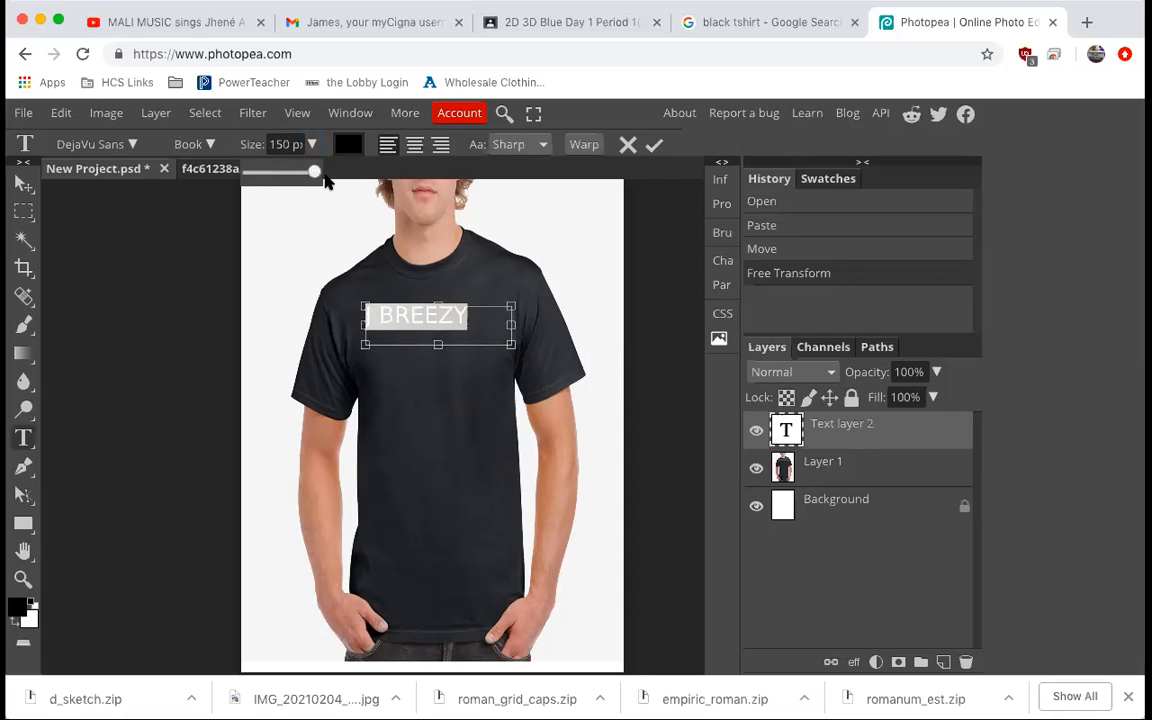
left_click(330, 181)
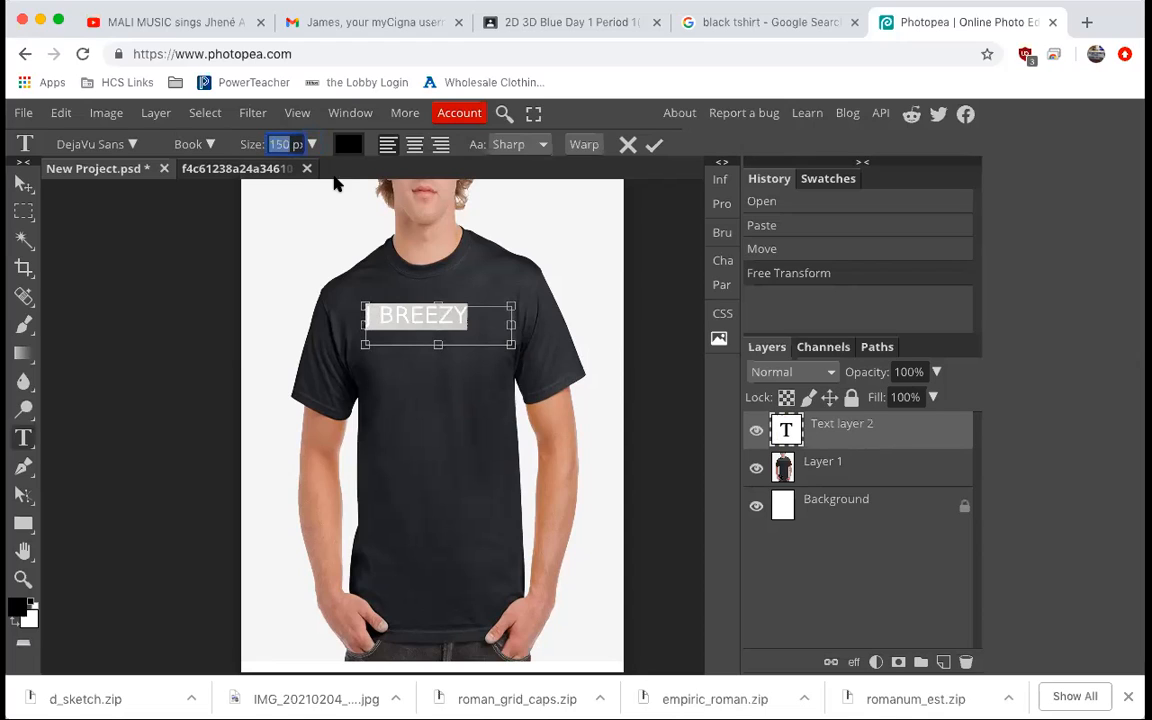
type("20")
key("Return")
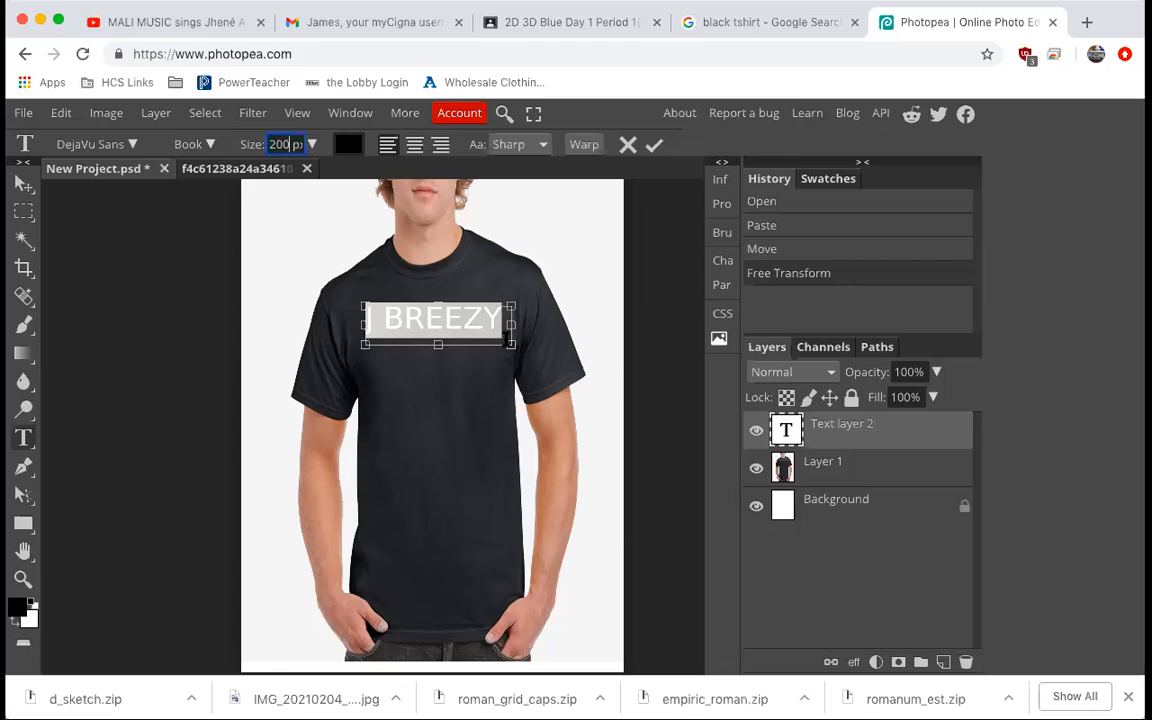
Change the text's font to Bangers.
left_click(133, 146)
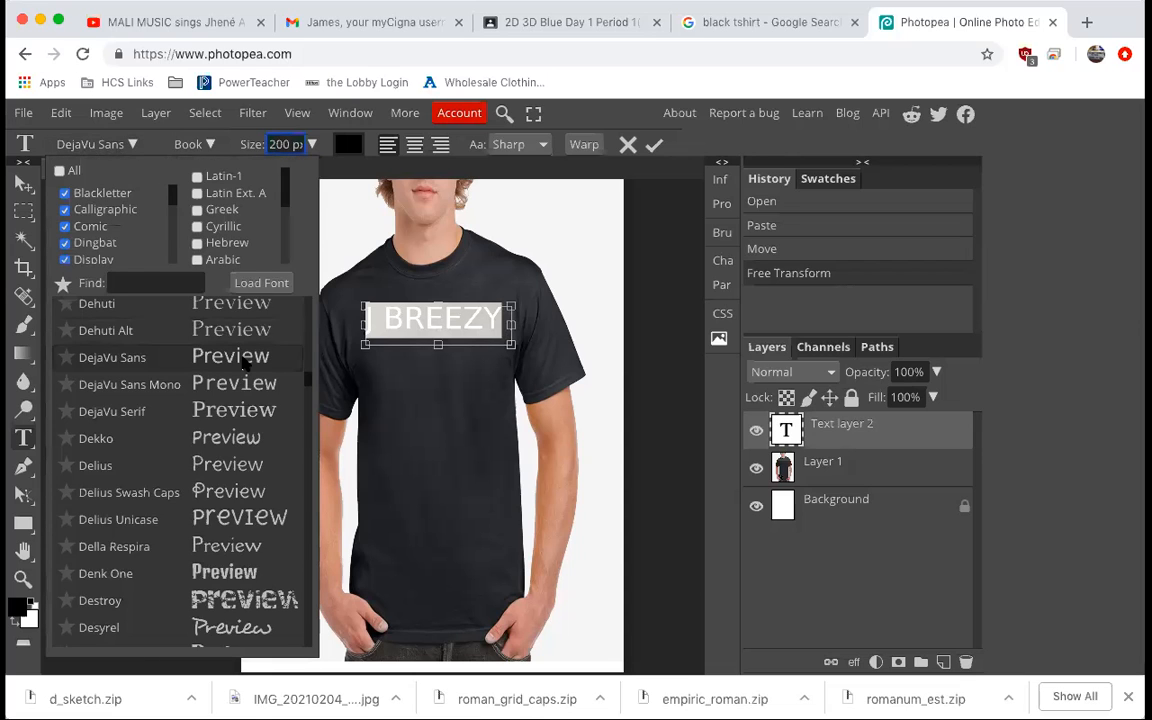
scroll(243, 366, "down", 3)
scroll(243, 366, "up", 15)
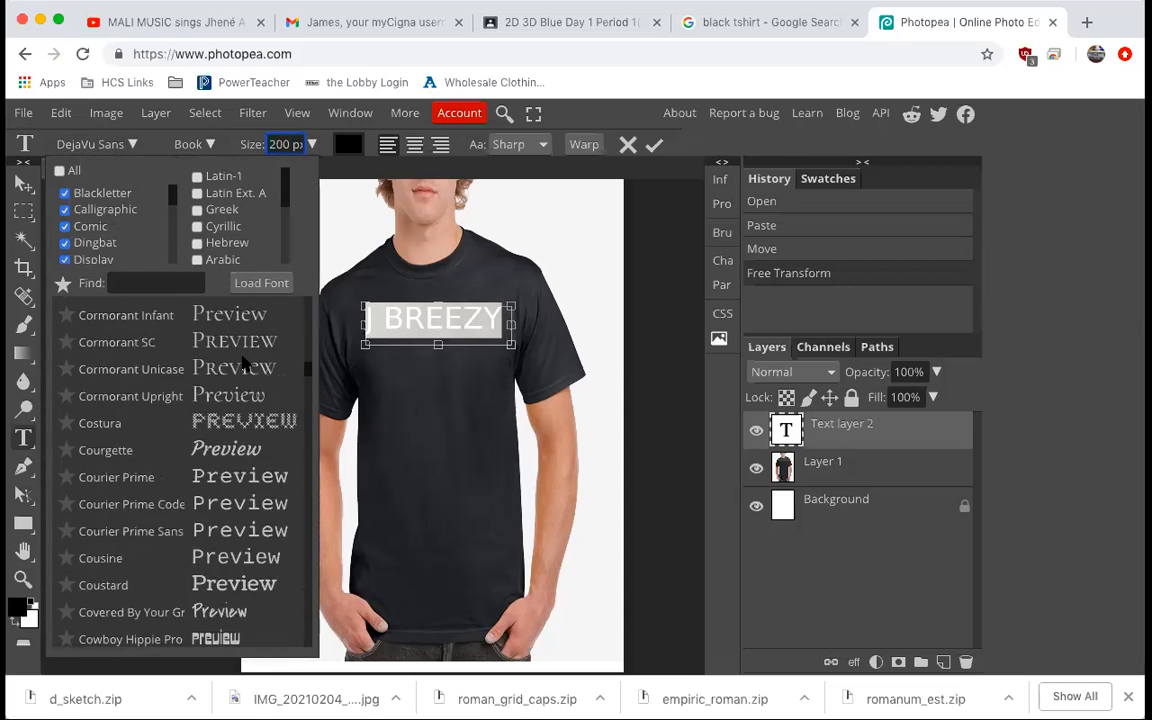
scroll(243, 366, "up", 15)
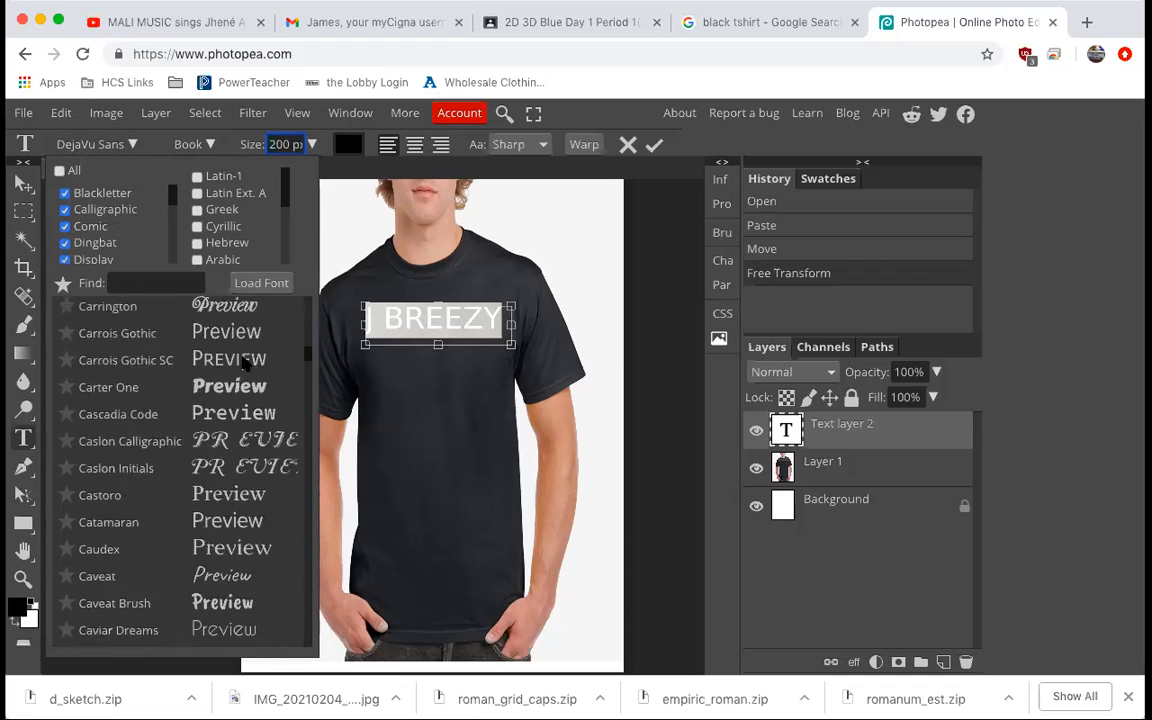
scroll(243, 366, "up", 15)
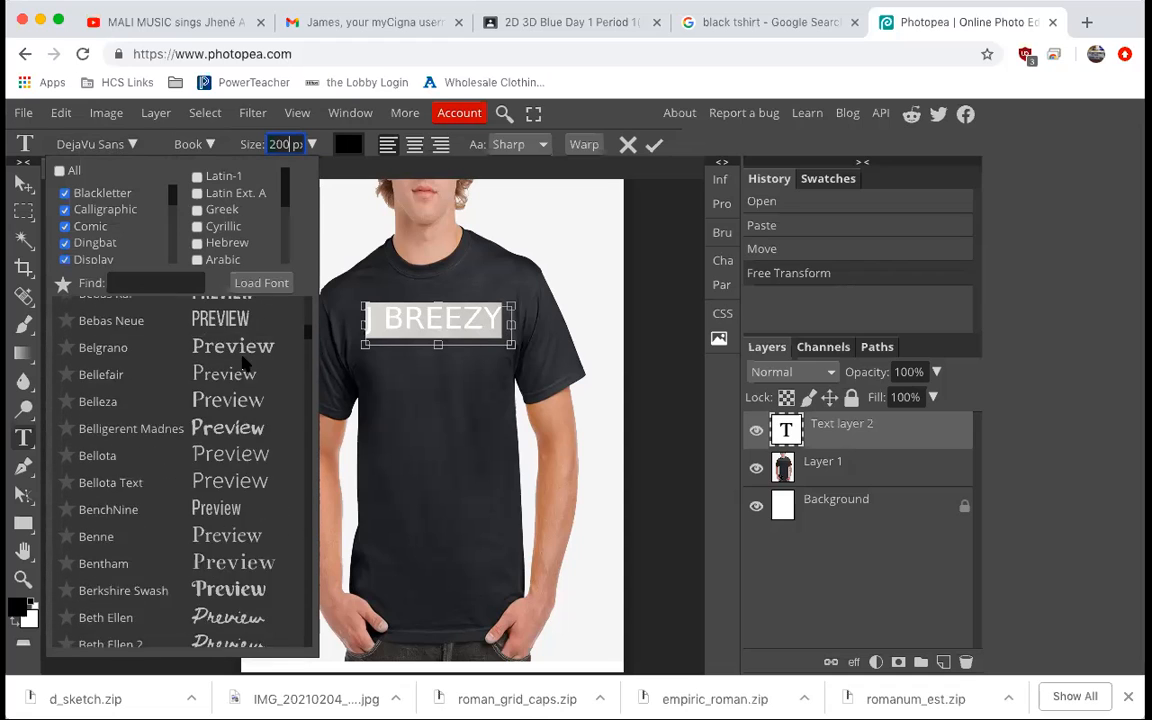
scroll(243, 366, "up", 8)
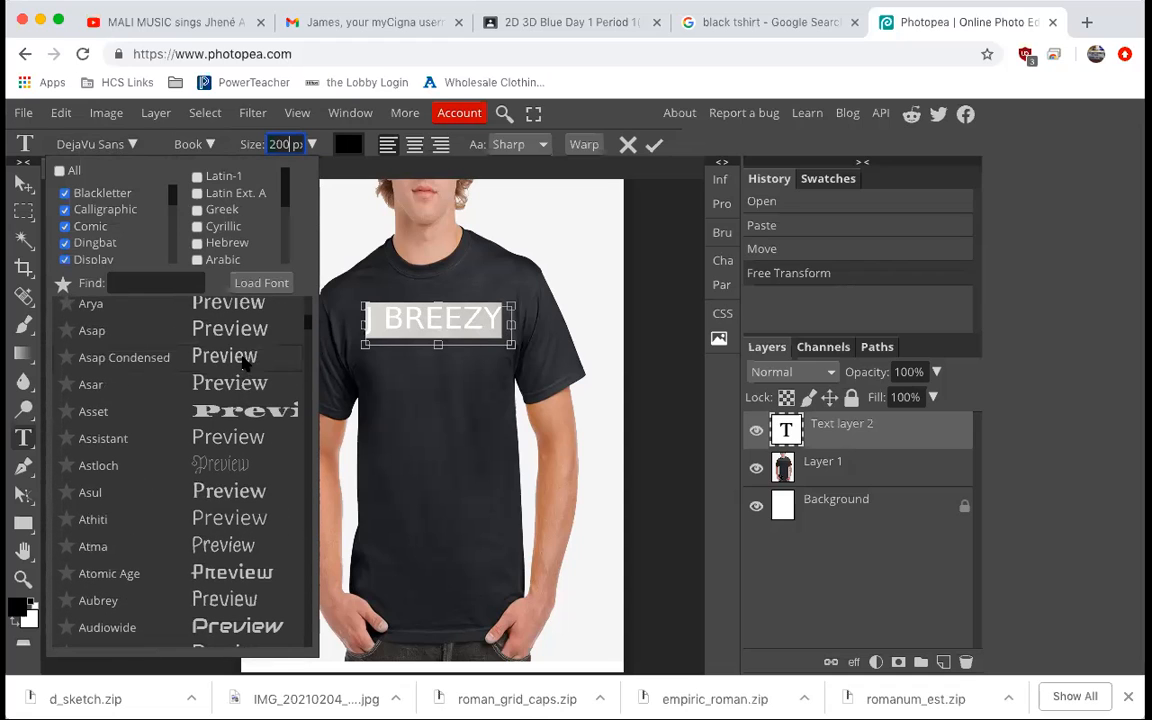
scroll(243, 366, "down", 9)
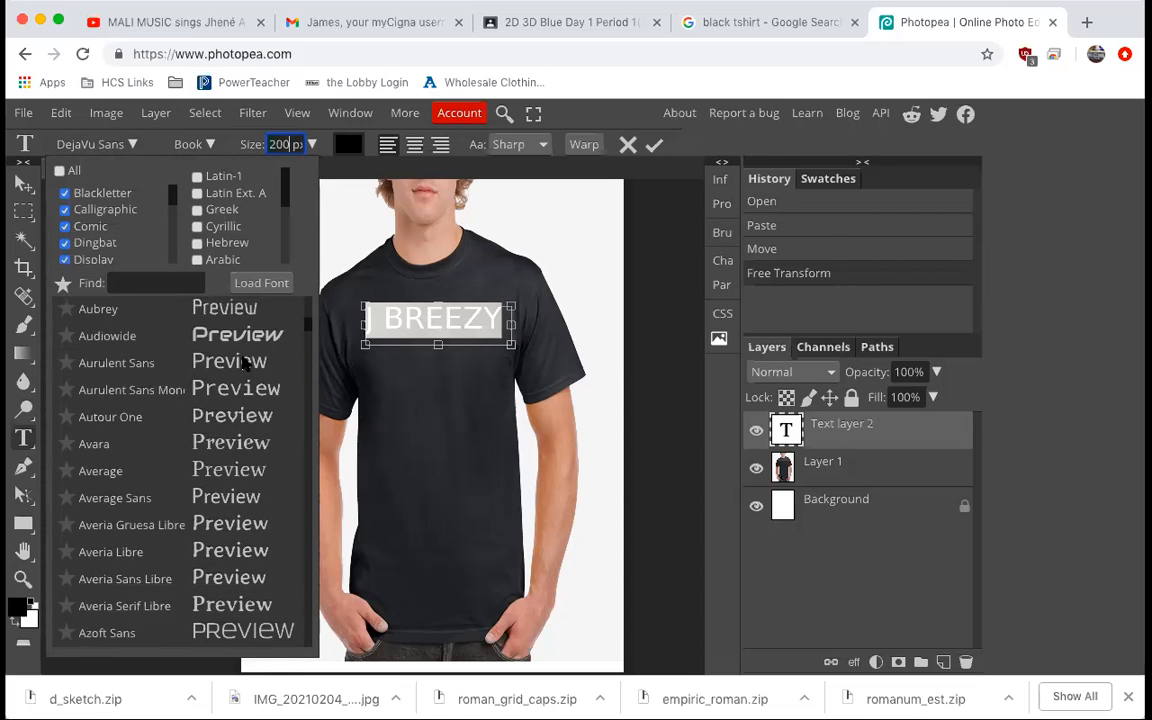
scroll(264, 488, "down", 10)
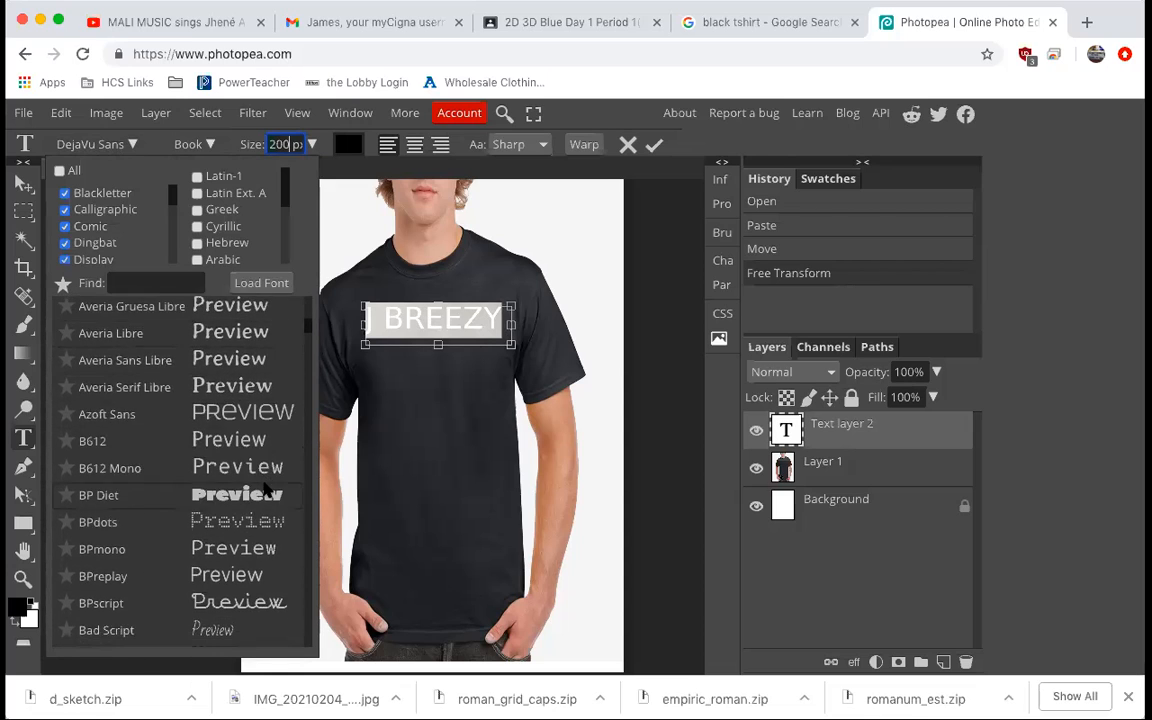
scroll(264, 488, "down", 7)
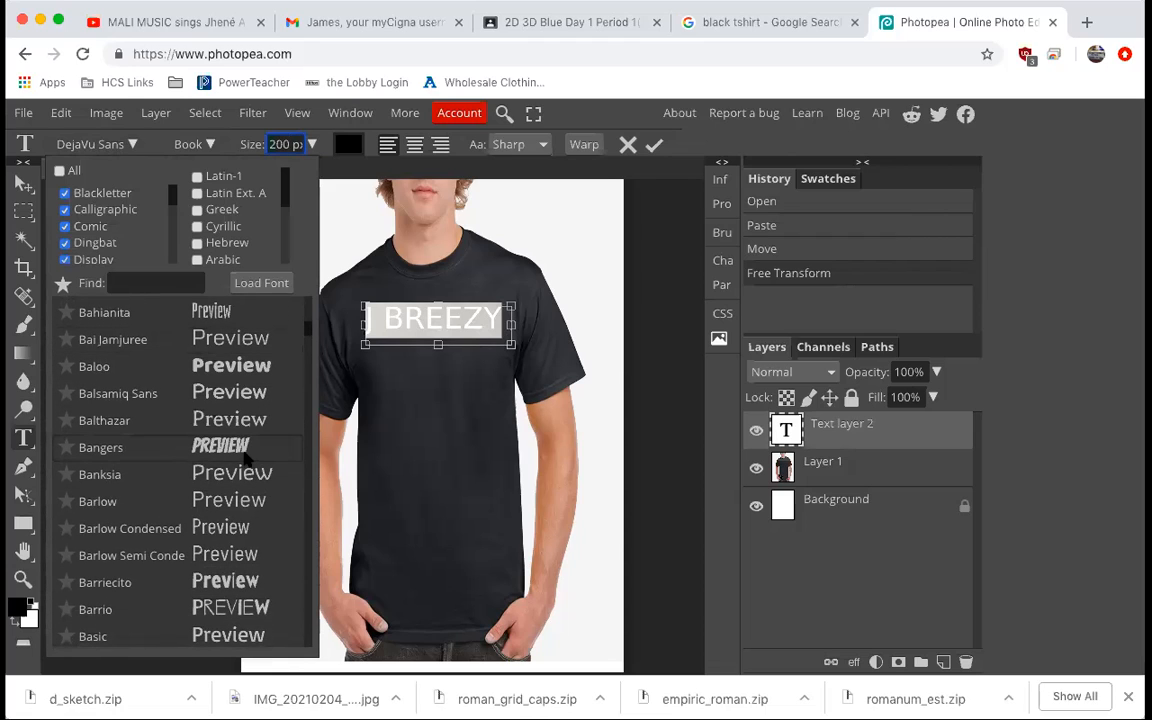
left_click(244, 453)
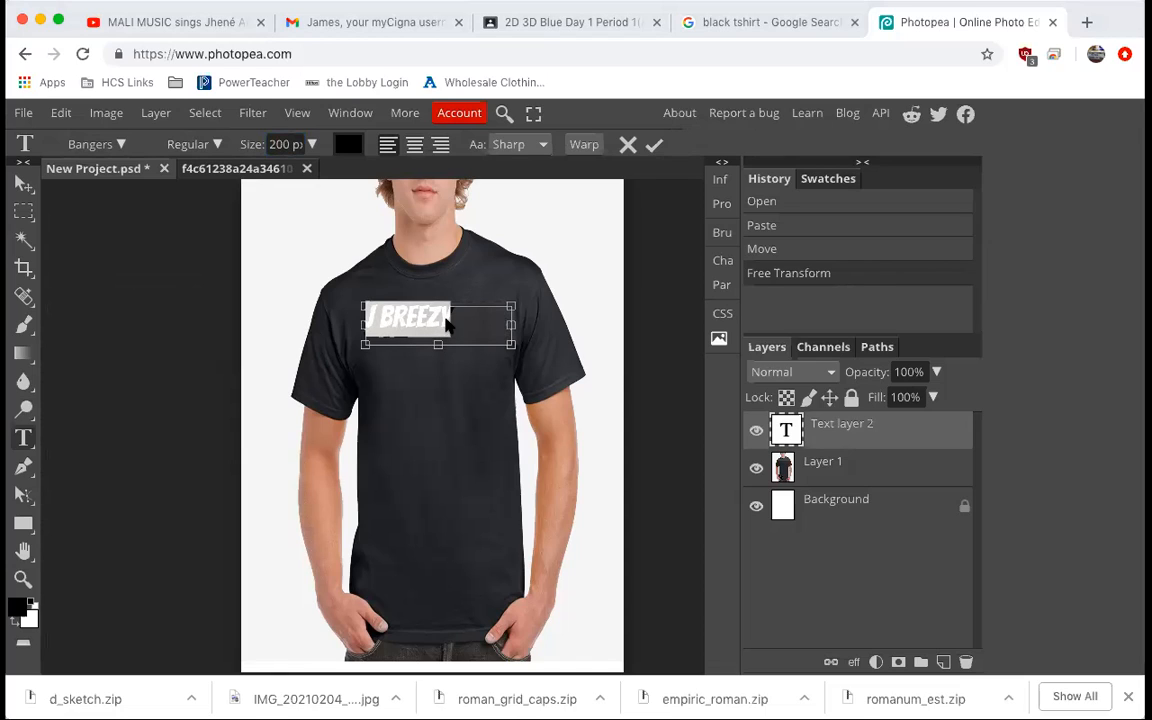
Set the text color to red (e20606).
left_click(349, 146)
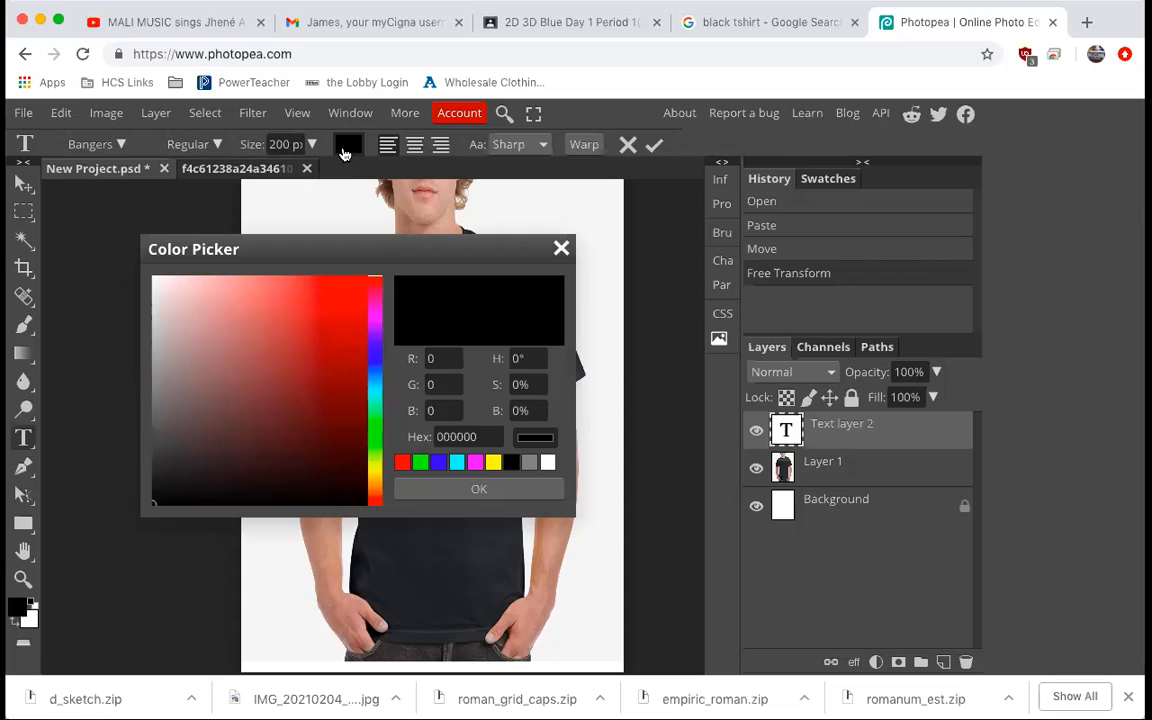
mouse_move(358, 316)
left_mouse_down()
mouse_move(361, 282)
mouse_move(361, 301)
left_mouse_up()
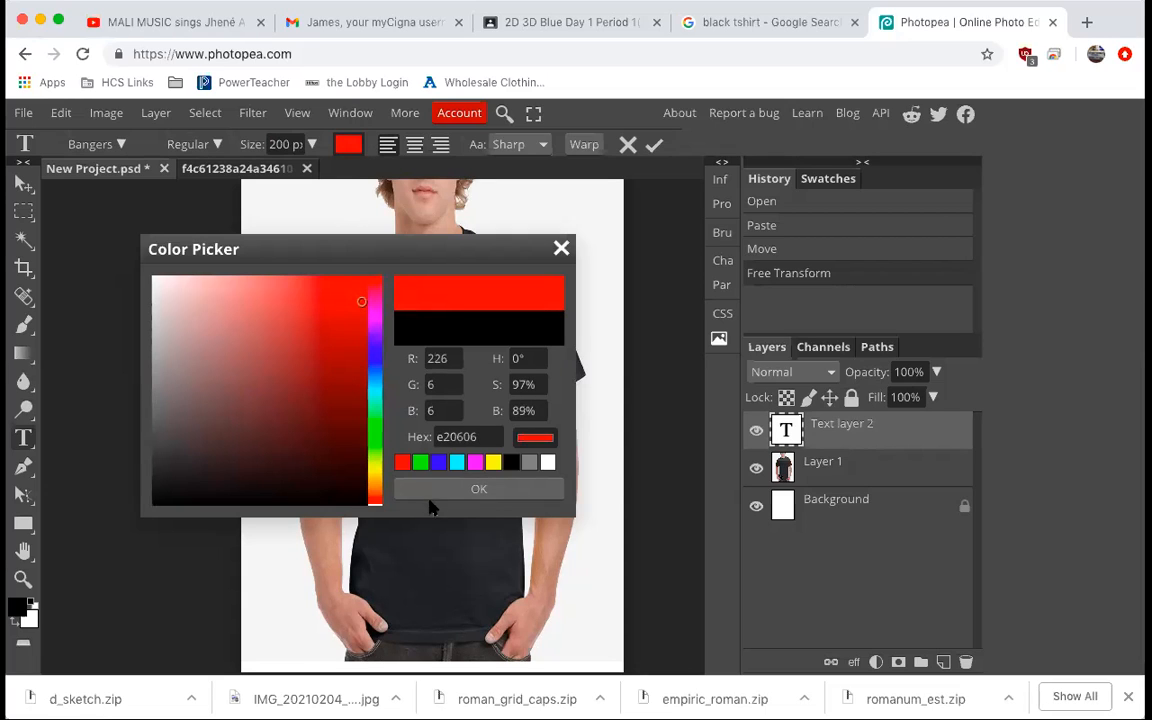
left_click(436, 490)
left_click(465, 326)
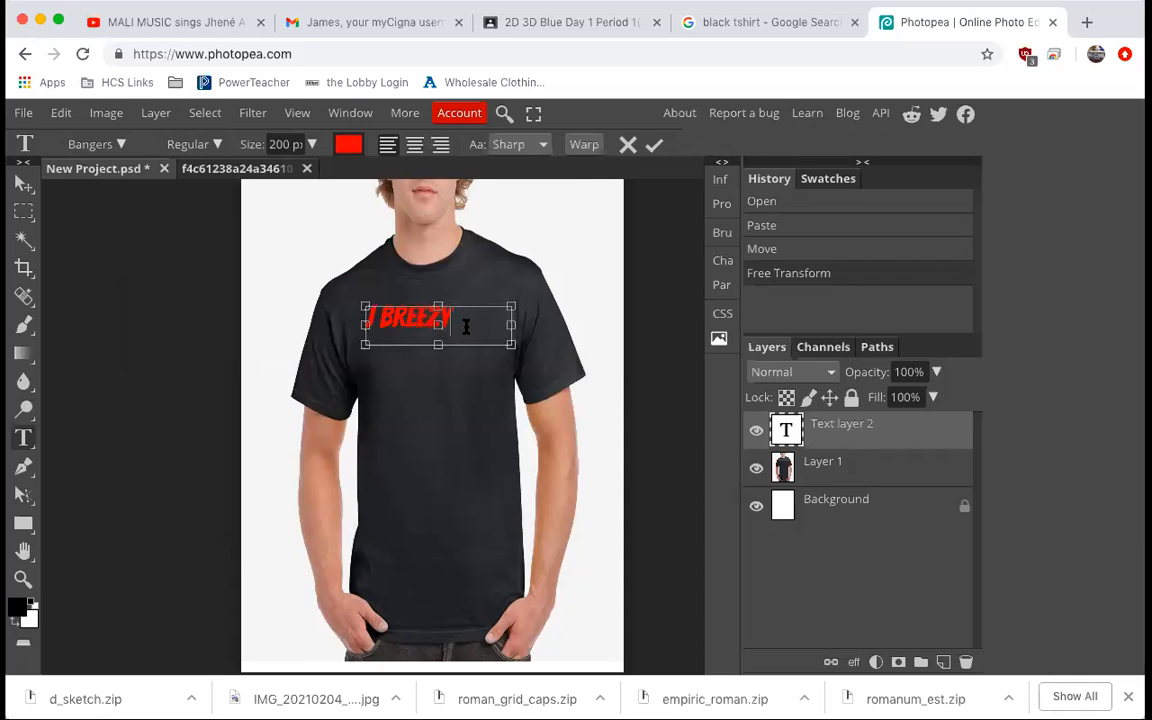
Move the J BREEZY text slightly up and to the right on the chest.
left_click(24, 184)
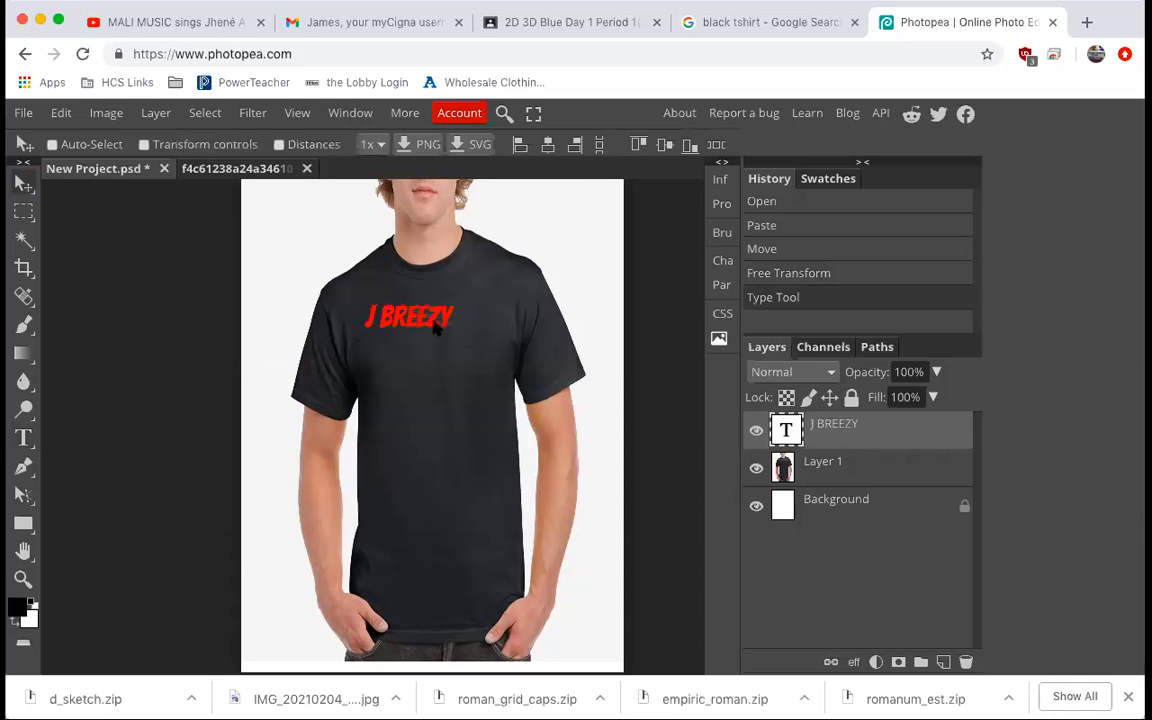
left_click_drag(432, 330, 452, 335)
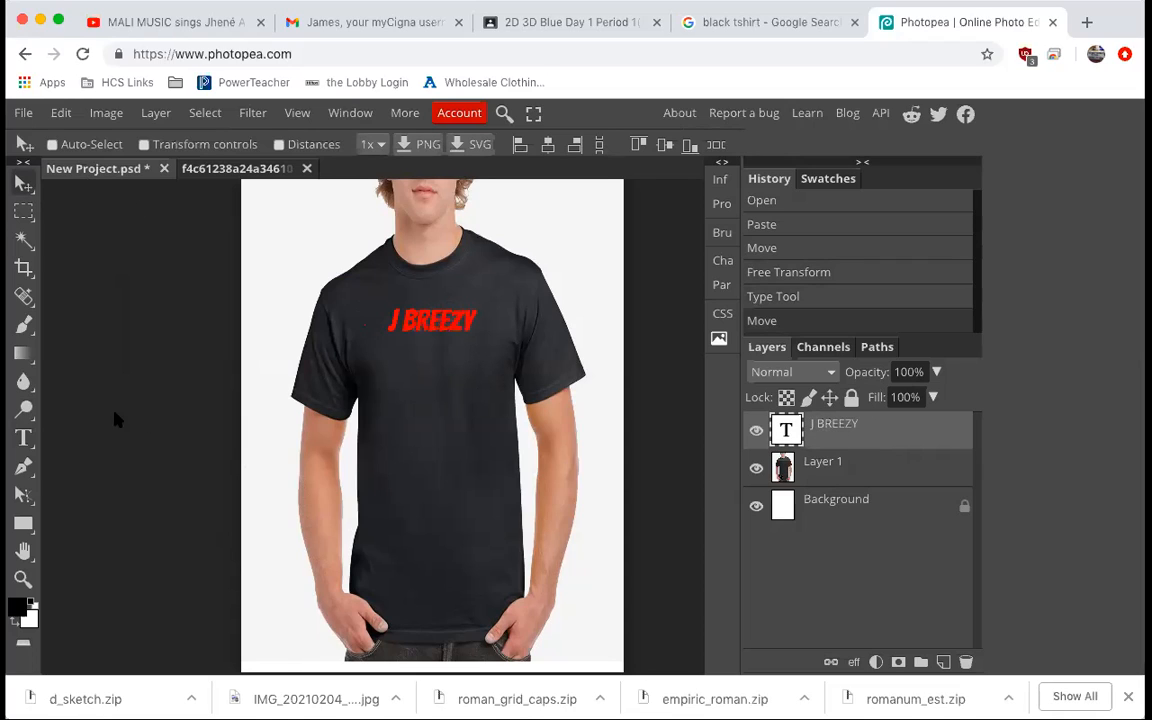
Draw a second text box below the first and type JBREEZY.
left_click(24, 440)
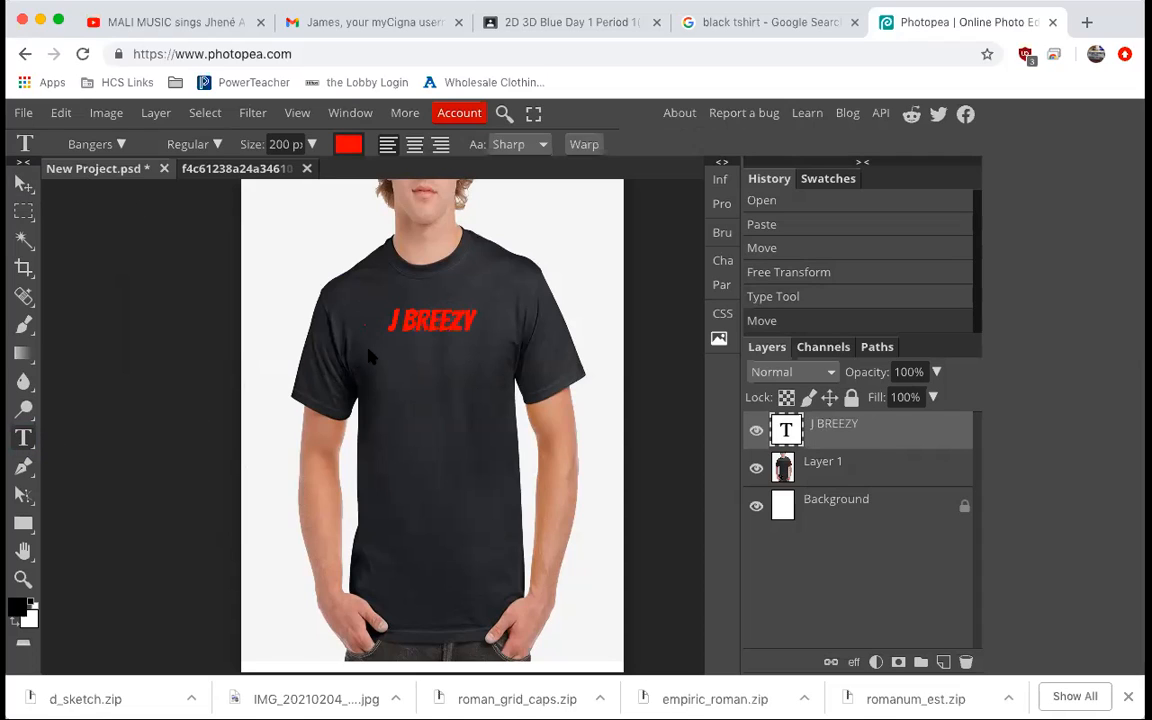
left_click_drag(375, 348, 505, 385)
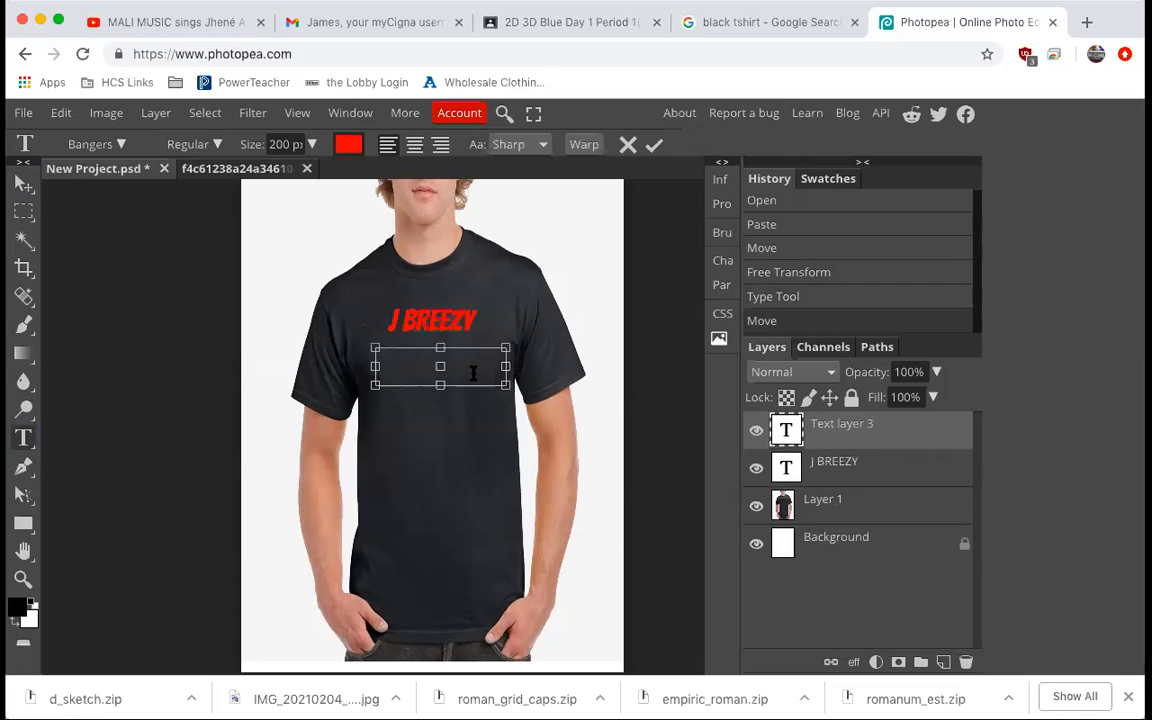
type("JBREEZY")
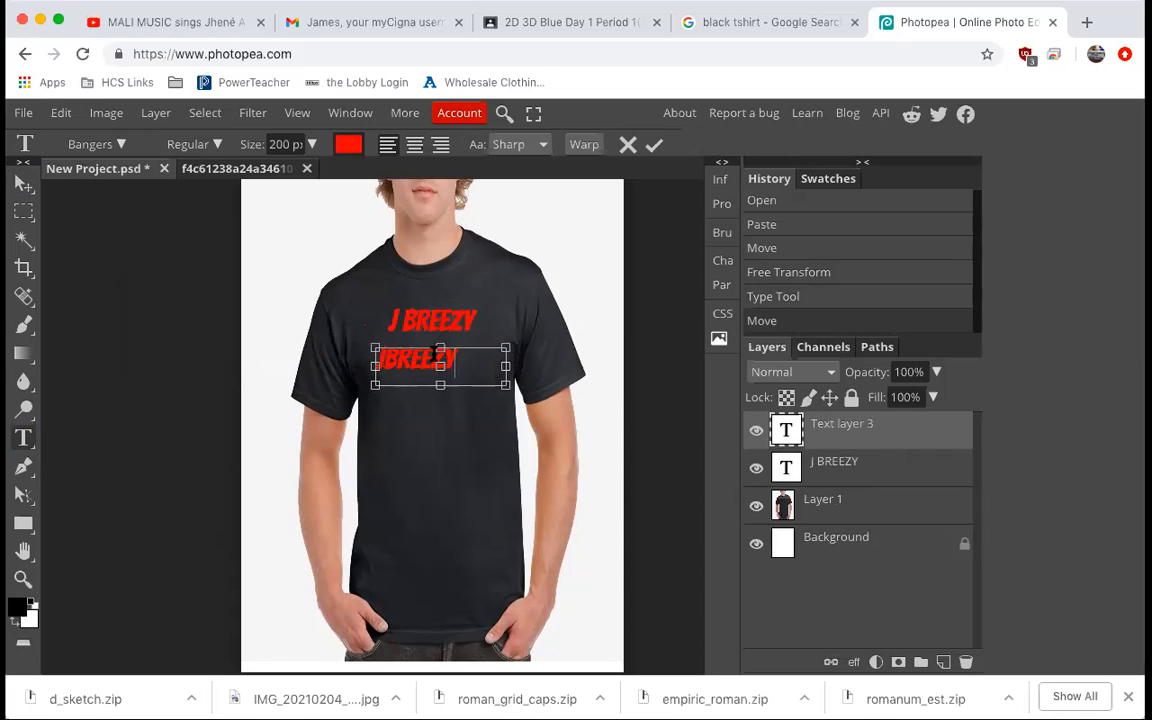
Select the JBREEZY text and change its font to Bowlby One.
left_click_drag(463, 365, 374, 360)
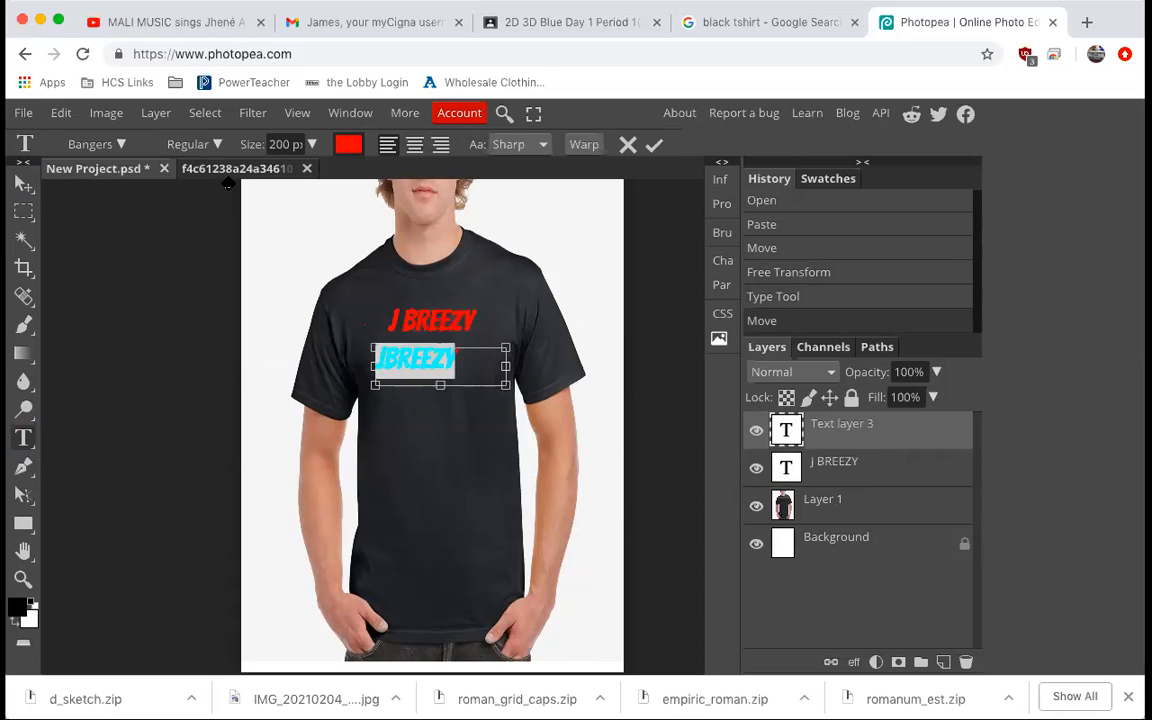
left_click(108, 146)
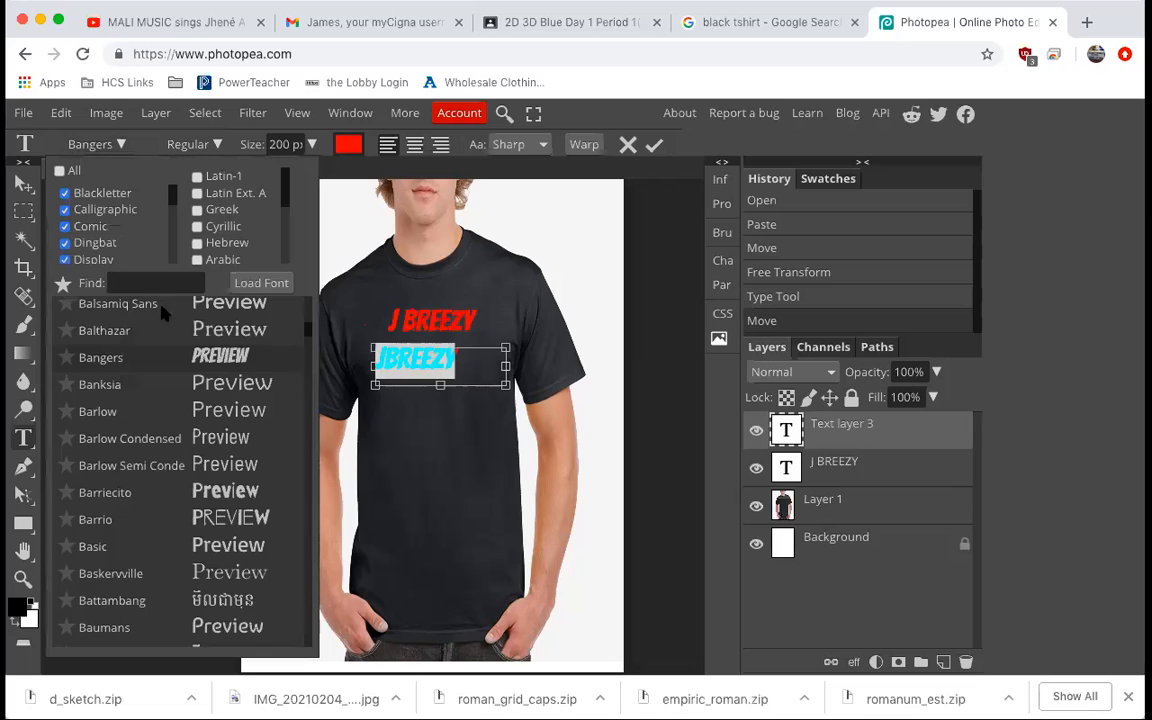
scroll(197, 472, "down", 3)
scroll(197, 472, "down", 3)
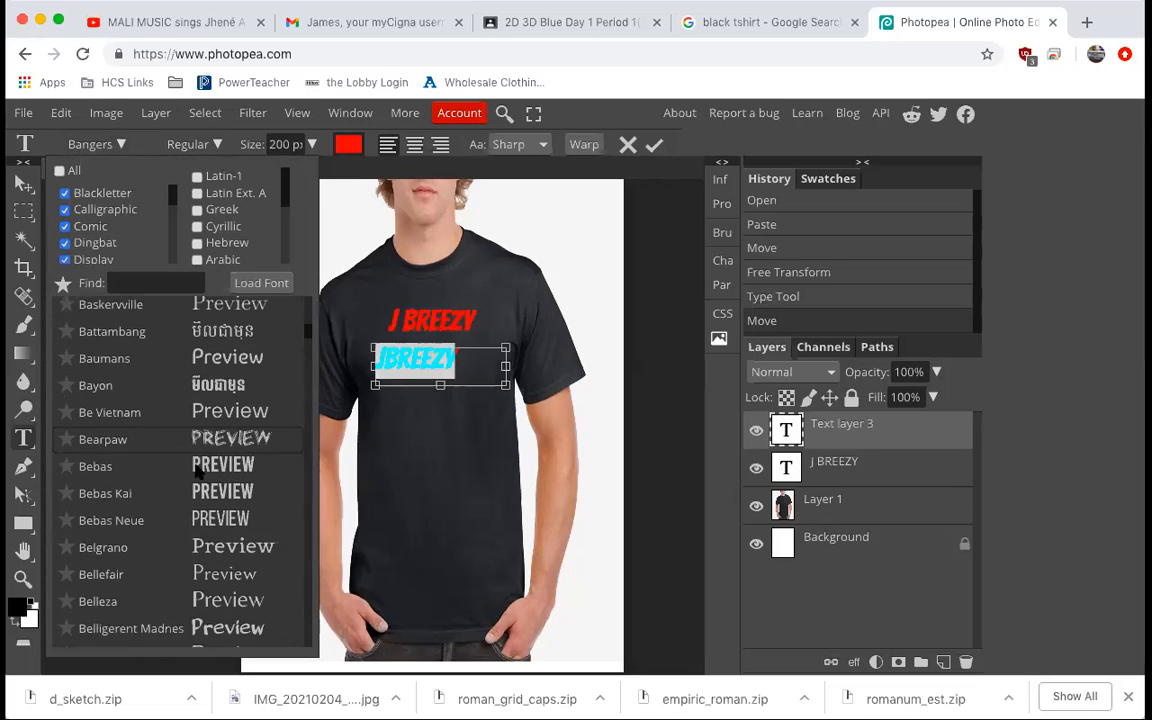
scroll(197, 472, "down", 10)
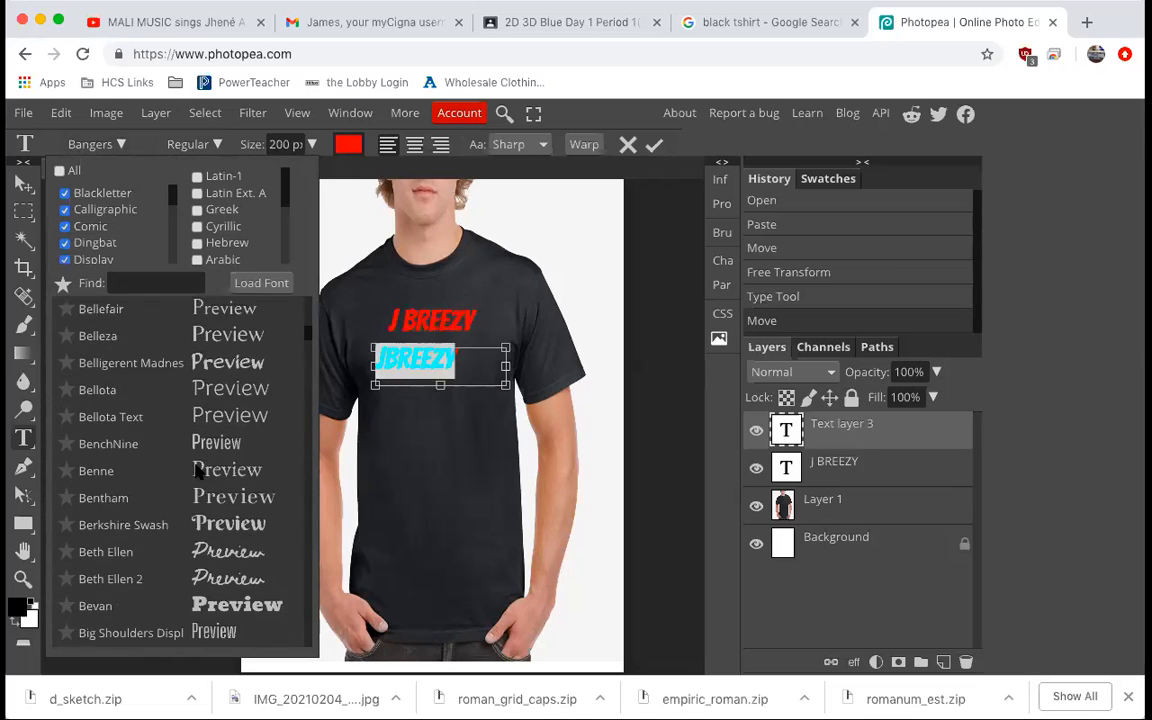
scroll(197, 472, "down", 5)
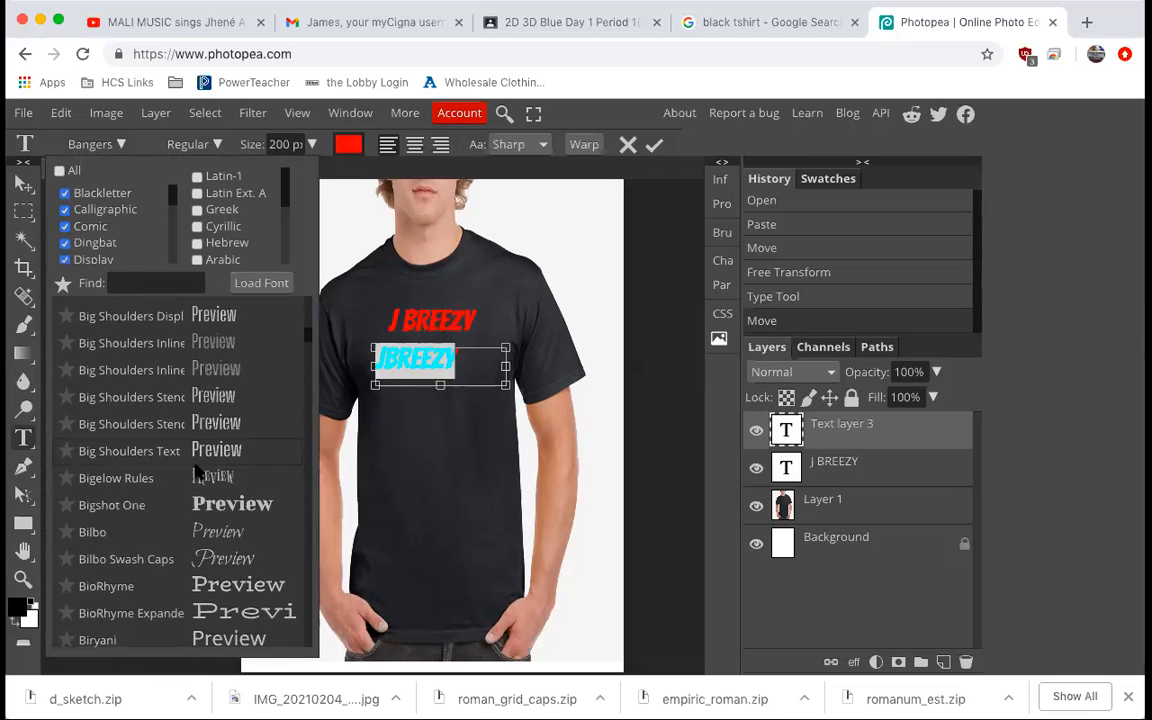
scroll(197, 472, "down", 5)
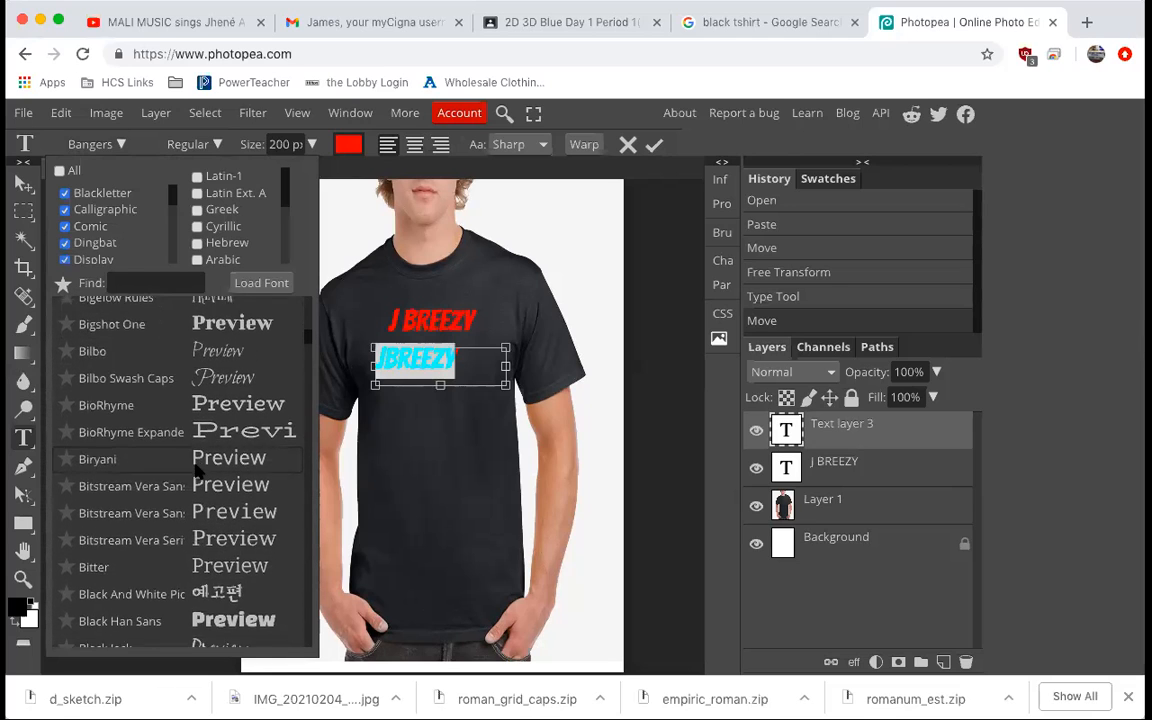
scroll(197, 480, "down", 5)
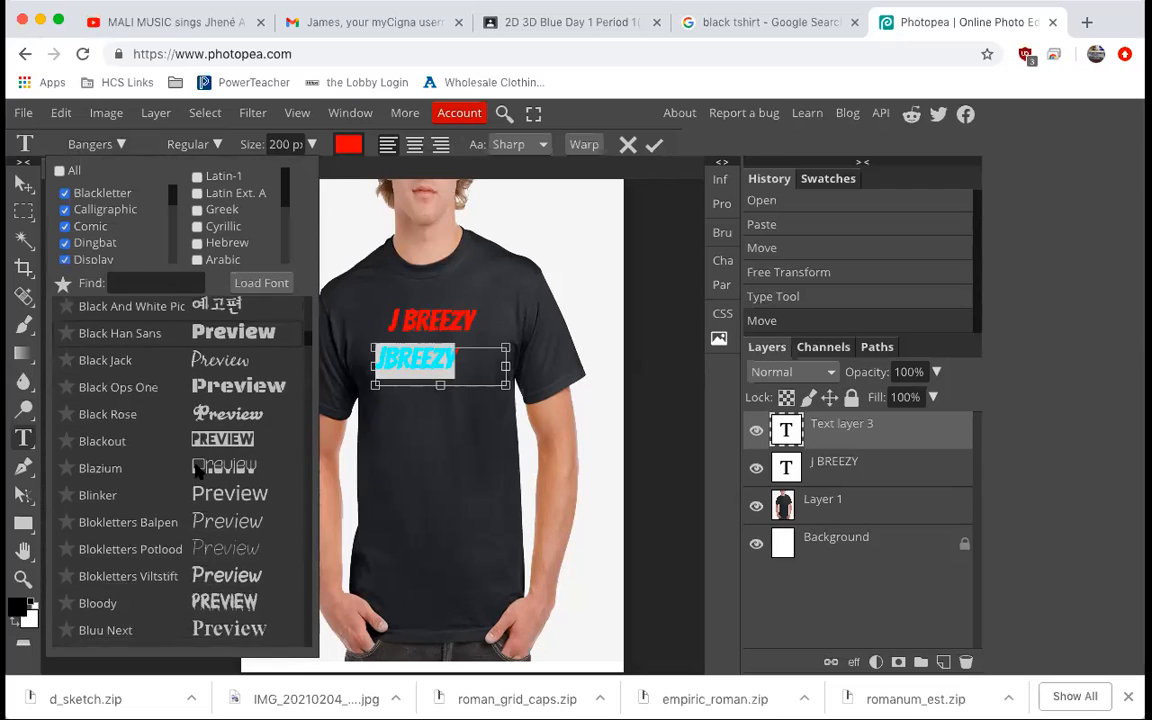
scroll(197, 472, "down", 5)
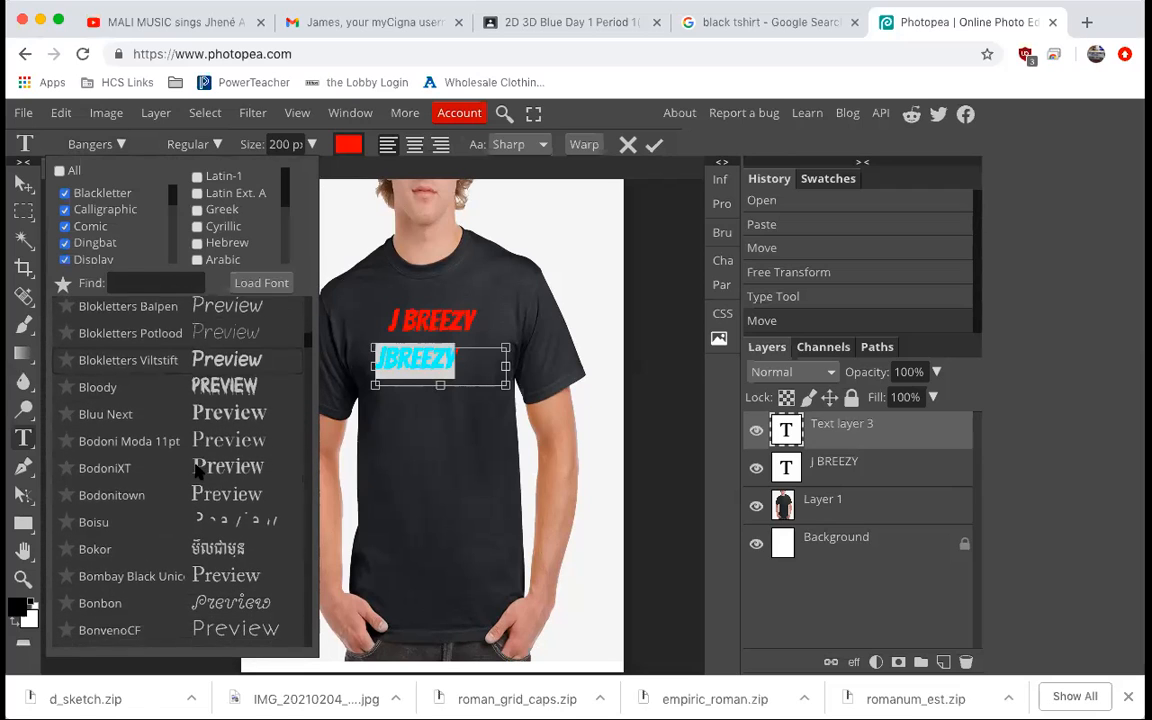
scroll(197, 472, "down", 3)
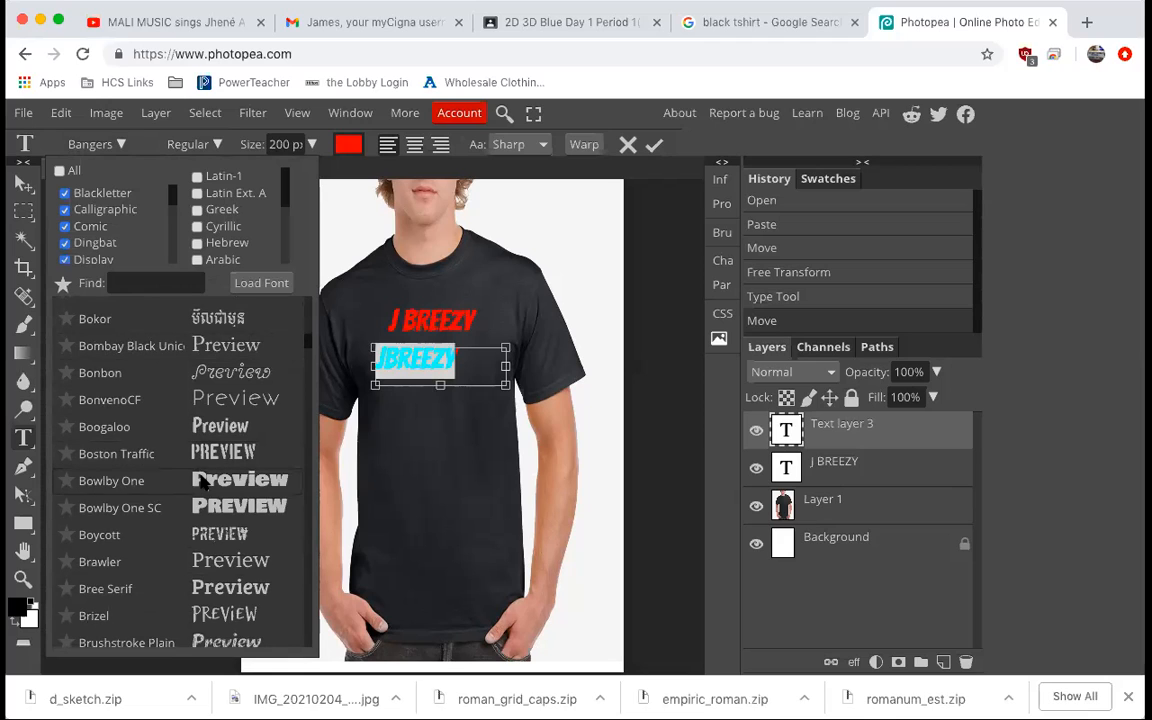
left_click(200, 480)
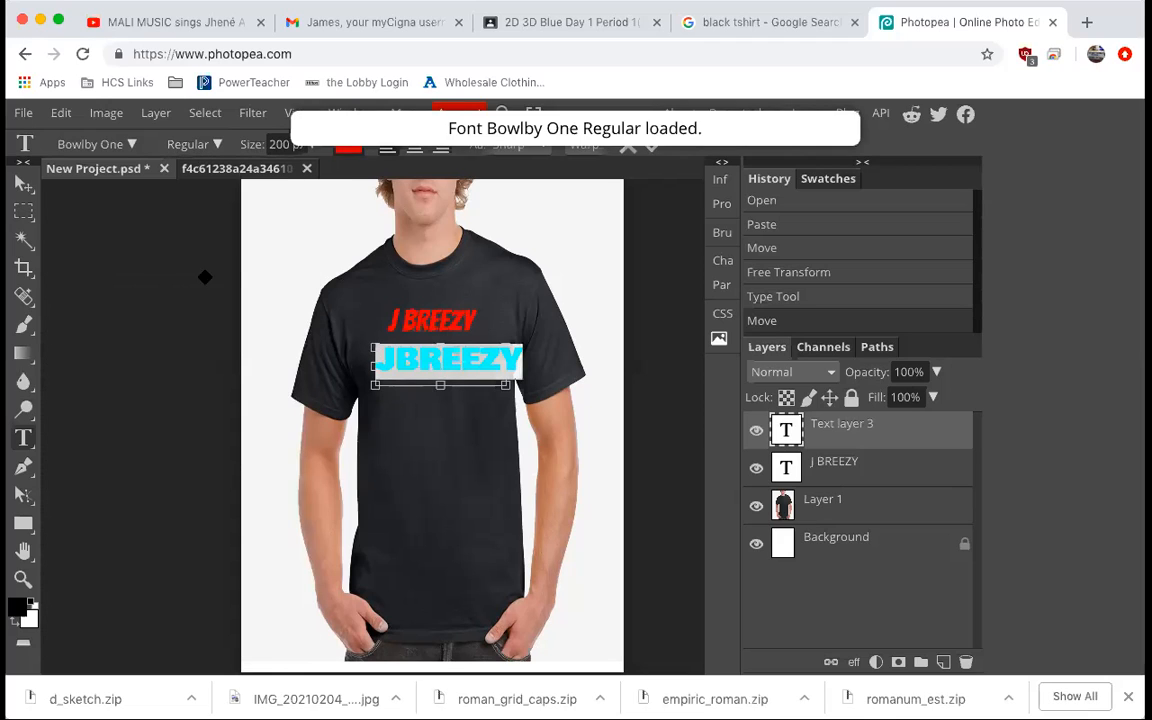
Nudge the JBREEZY text slightly left and set its color to orange (e27706).
left_click(22, 185)
left_click_drag(490, 370, 476, 366)
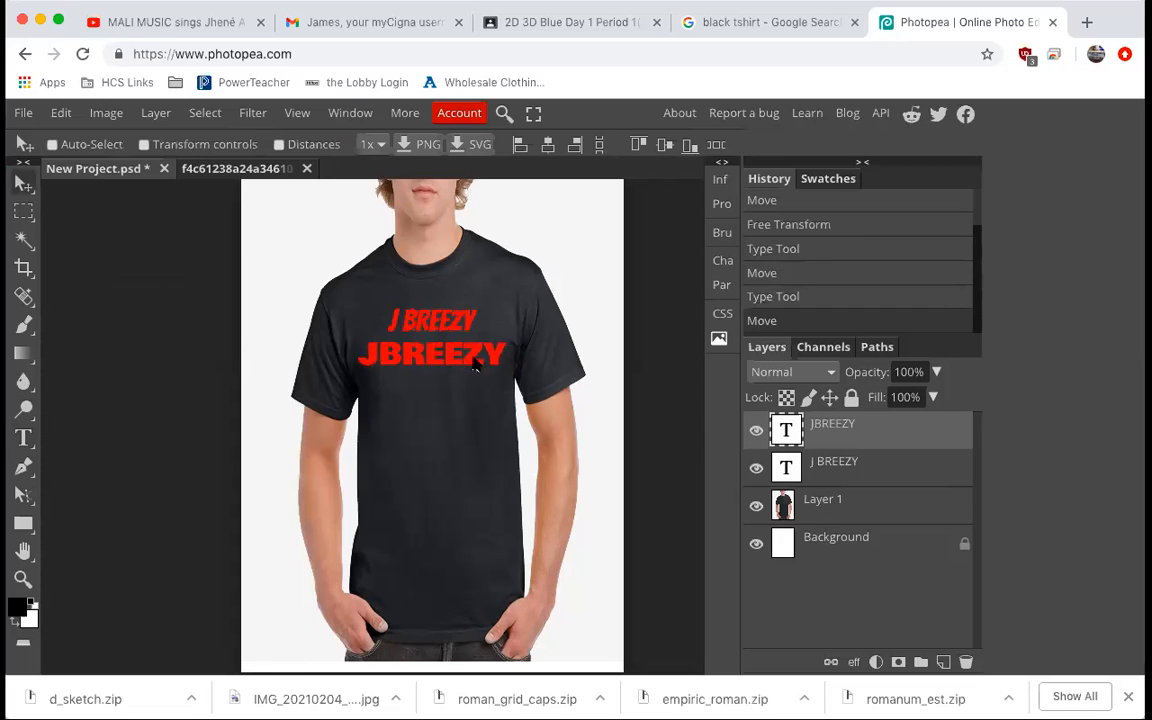
double_click(476, 366)
left_click(348, 146)
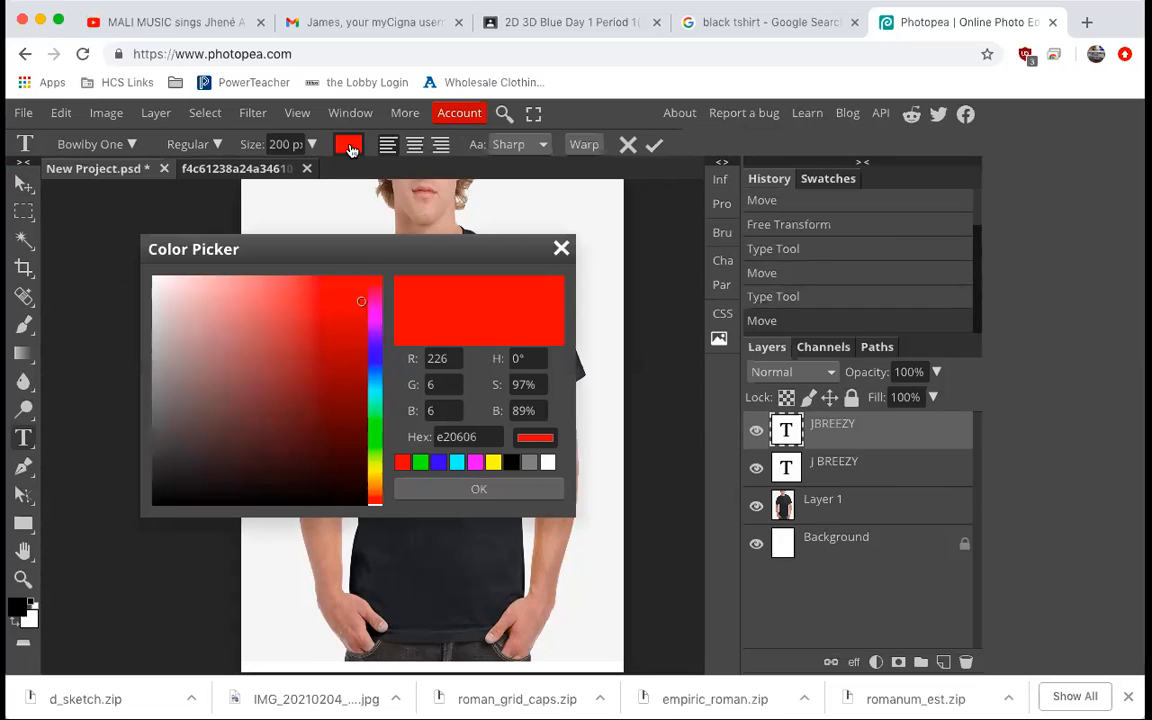
left_click(376, 486)
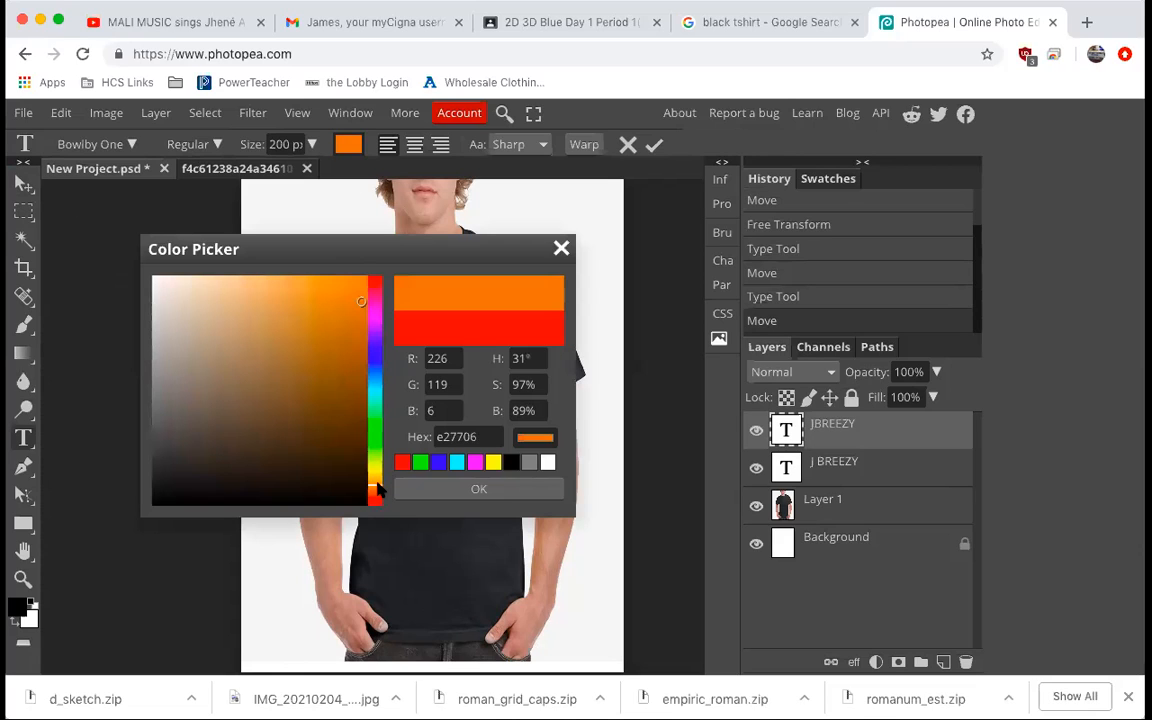
left_click(424, 489)
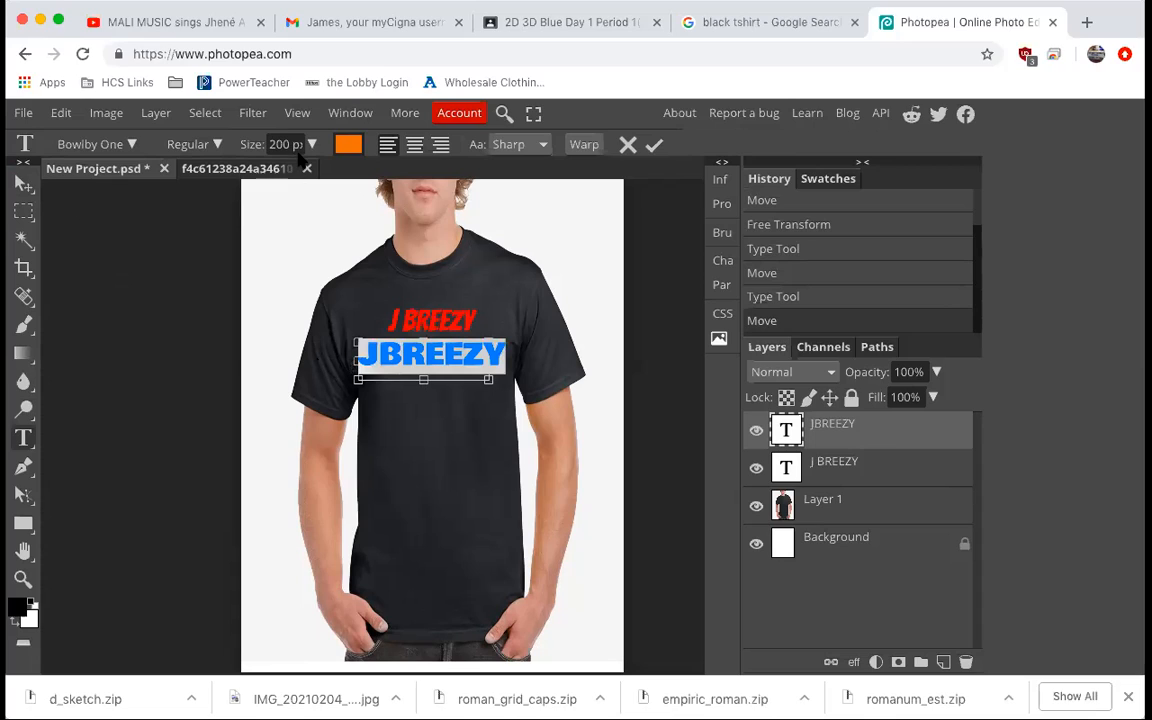
Set the JBREEZY text size to 180 px and nudge it slightly to the right.
left_click_drag(287, 144, 255, 143)
type("18")
key("Return")
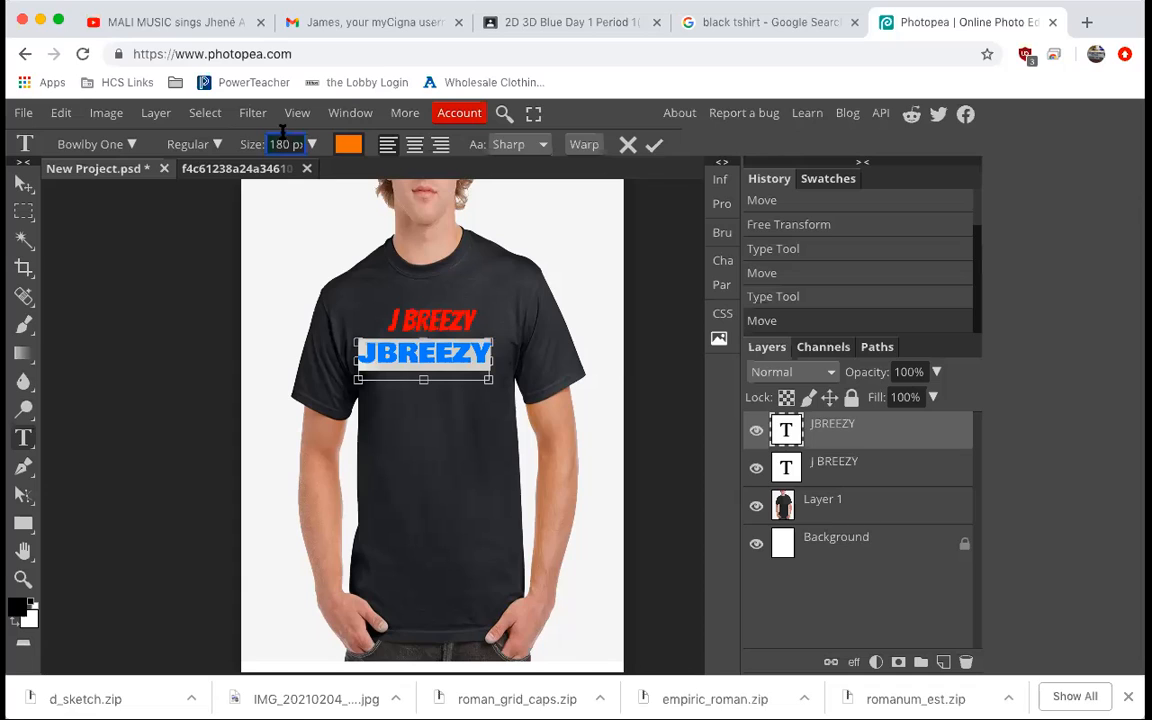
left_click(24, 183)
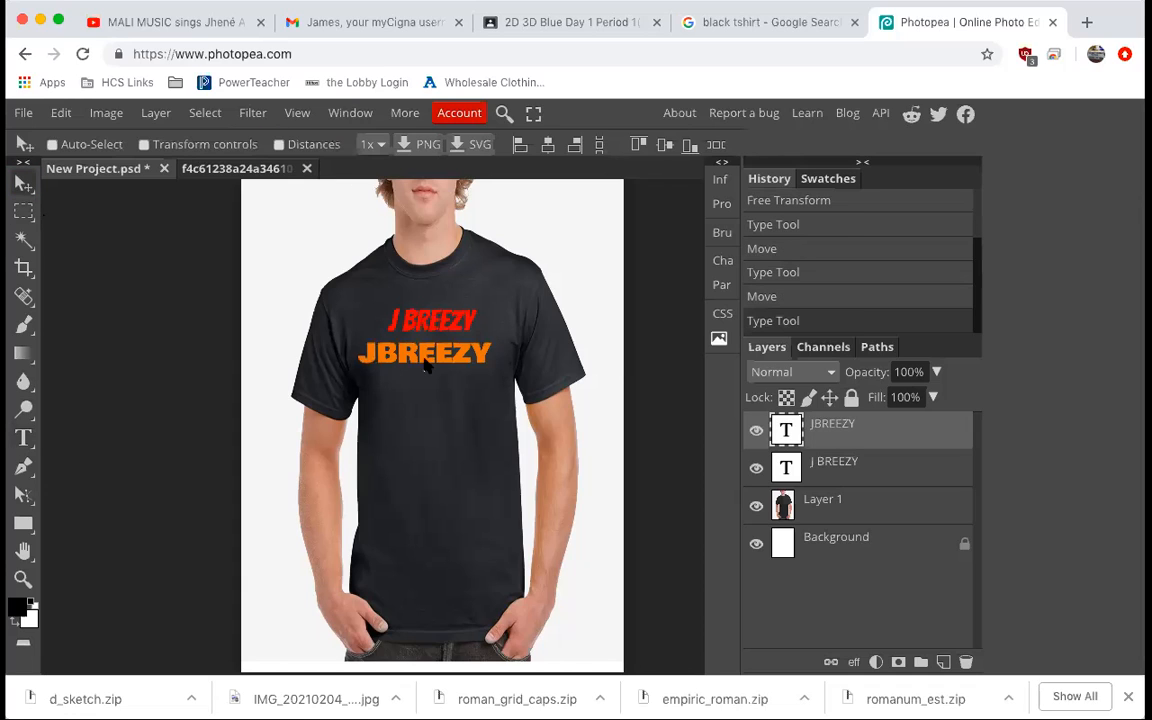
left_click_drag(441, 362, 447, 364)
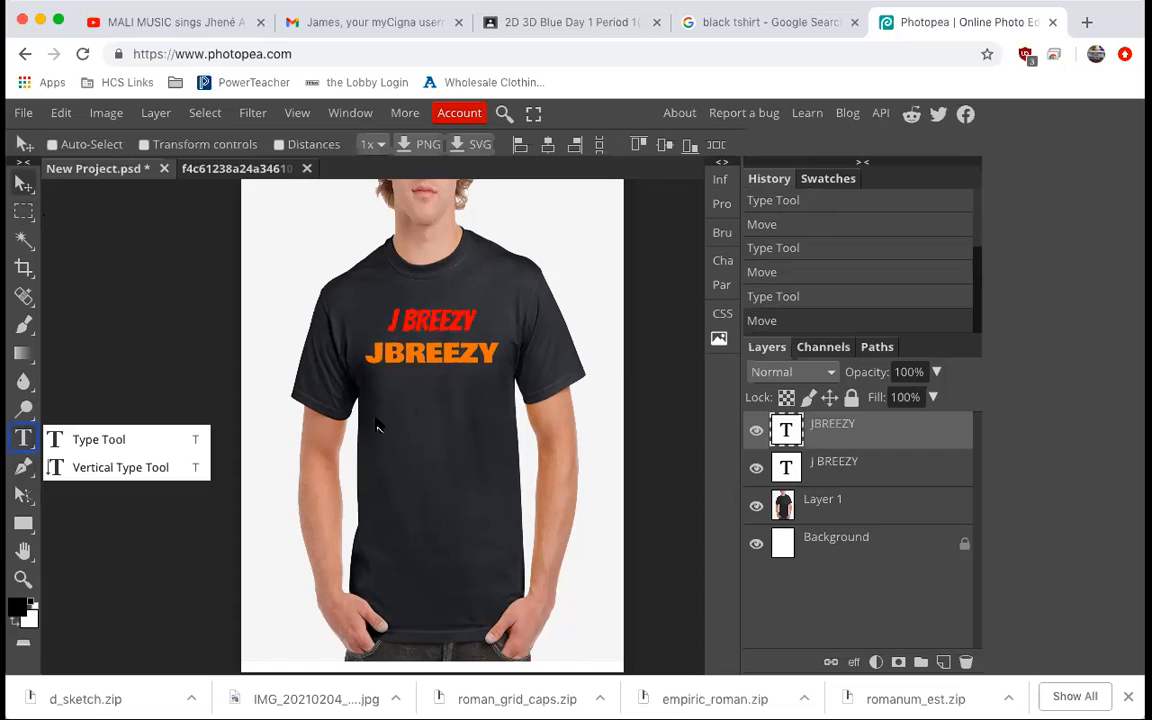
Draw a third text box below JBREEZY and type J BREEZY.
mouse_move(368, 389)
left_mouse_down()
mouse_move(454, 409)
mouse_move(367, 388)
left_mouse_up()
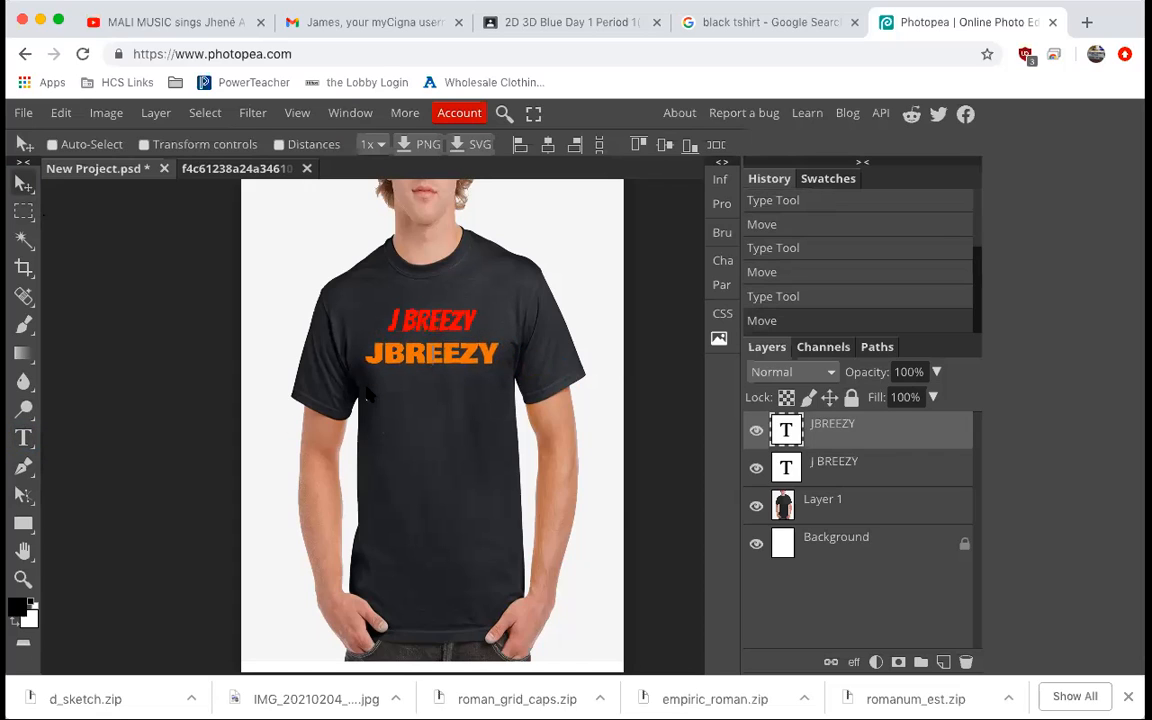
left_click(28, 439)
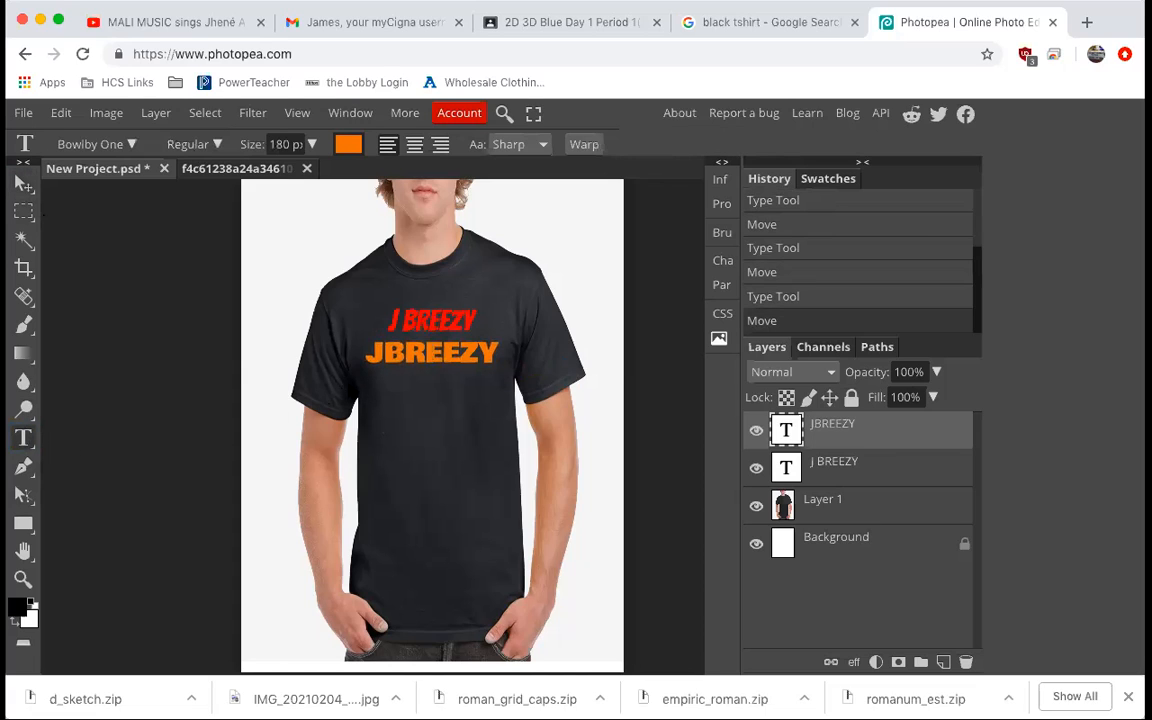
left_click_drag(369, 380, 510, 424)
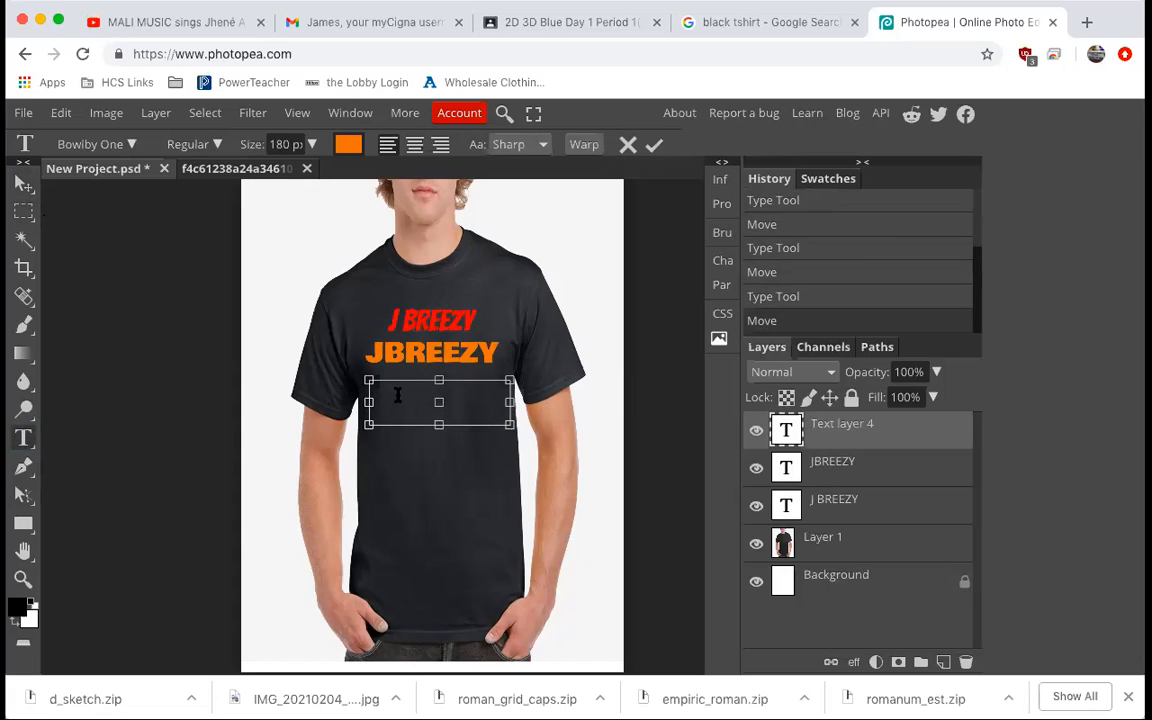
type("J BREEZY")
Select the new J BREEZY text and change its font to Cinzel.
left_click_drag(512, 403, 527, 403)
key("ctrl+a")
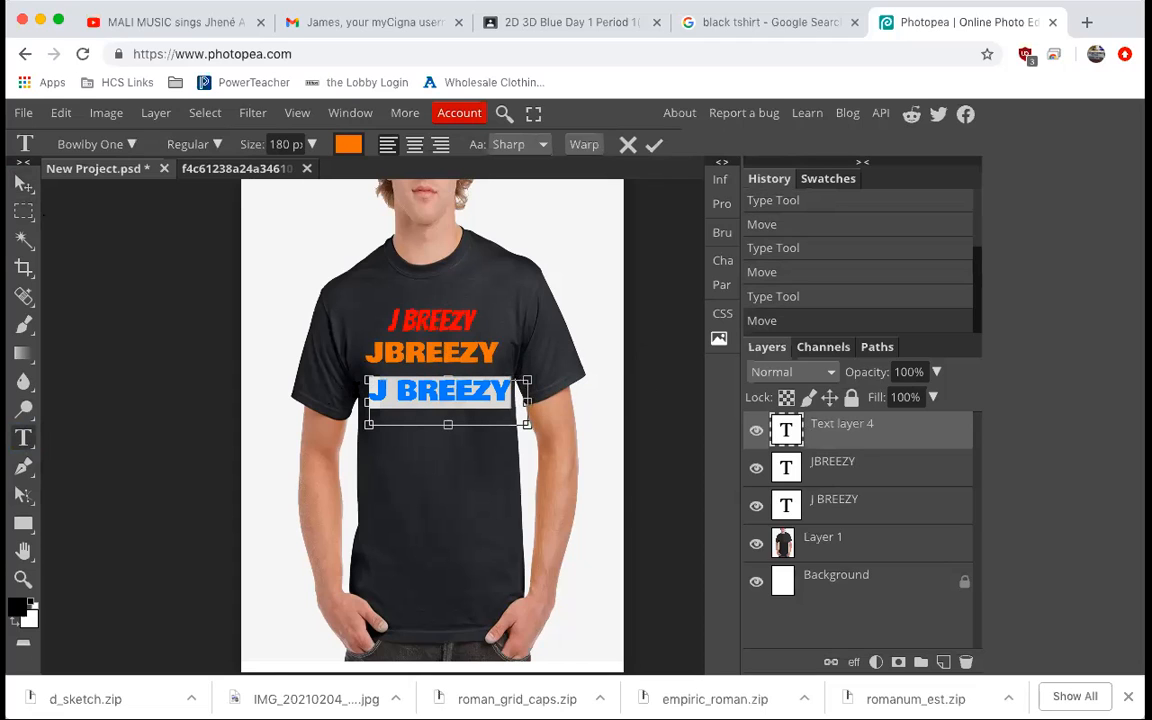
left_click(131, 149)
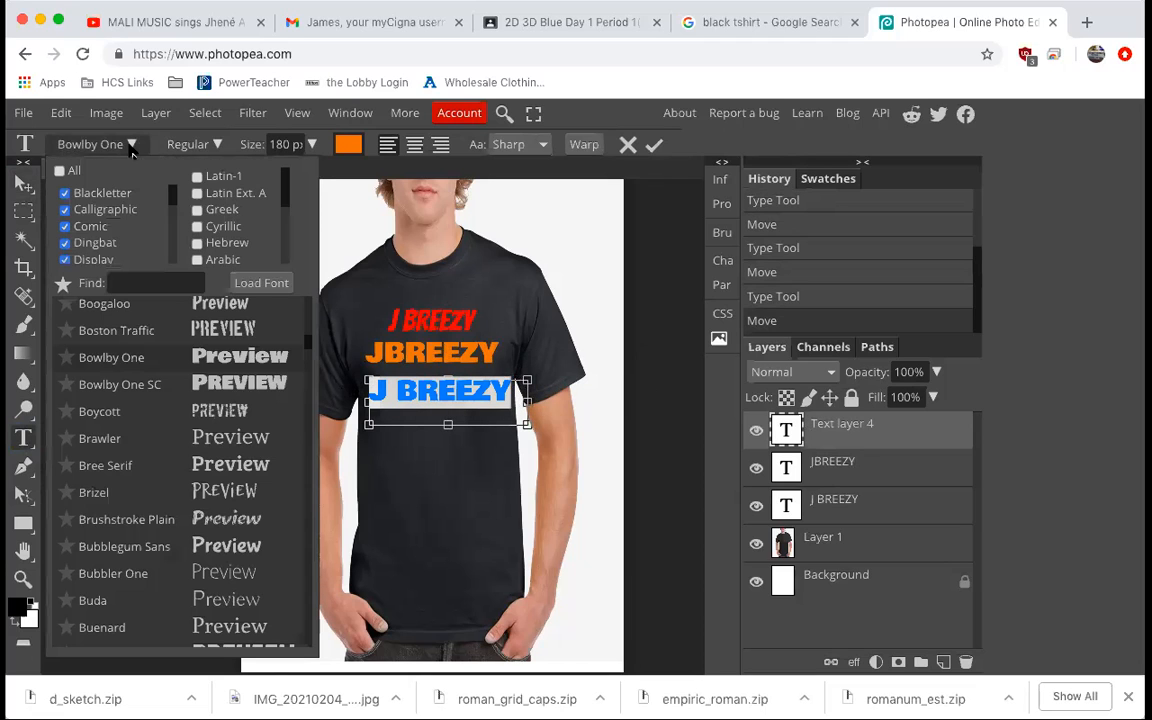
scroll(253, 428, "down", 3)
scroll(253, 428, "down", 5)
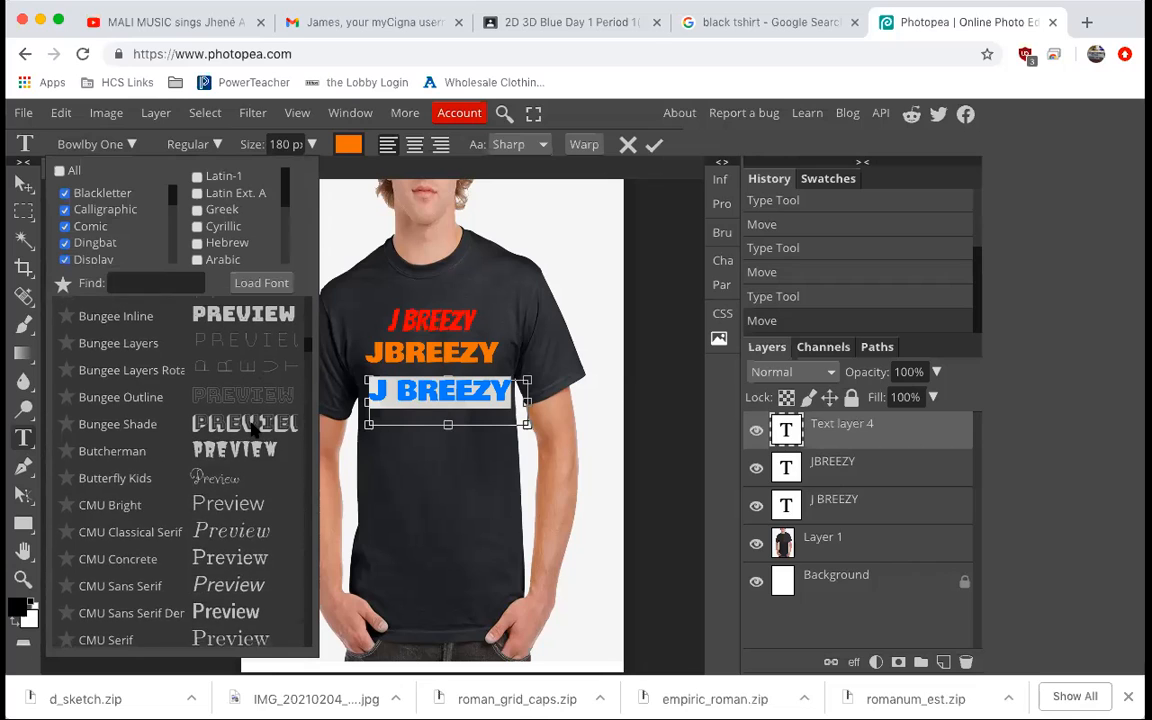
scroll(253, 428, "down", 1)
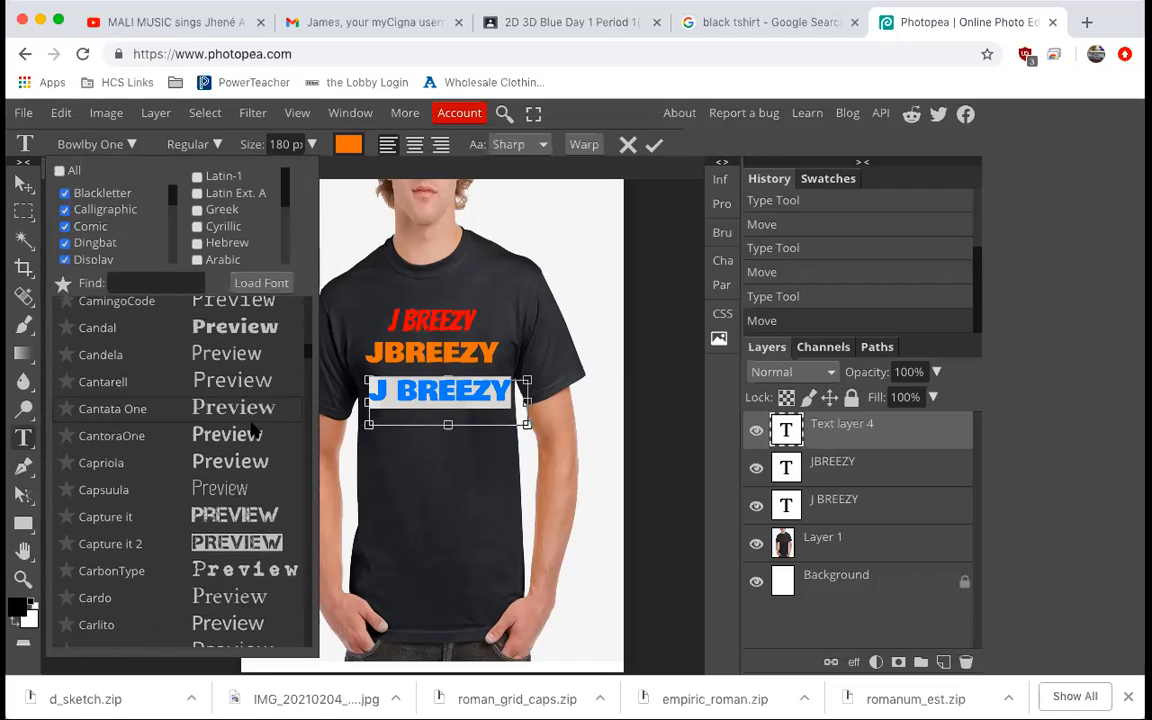
scroll(253, 428, "down", 5)
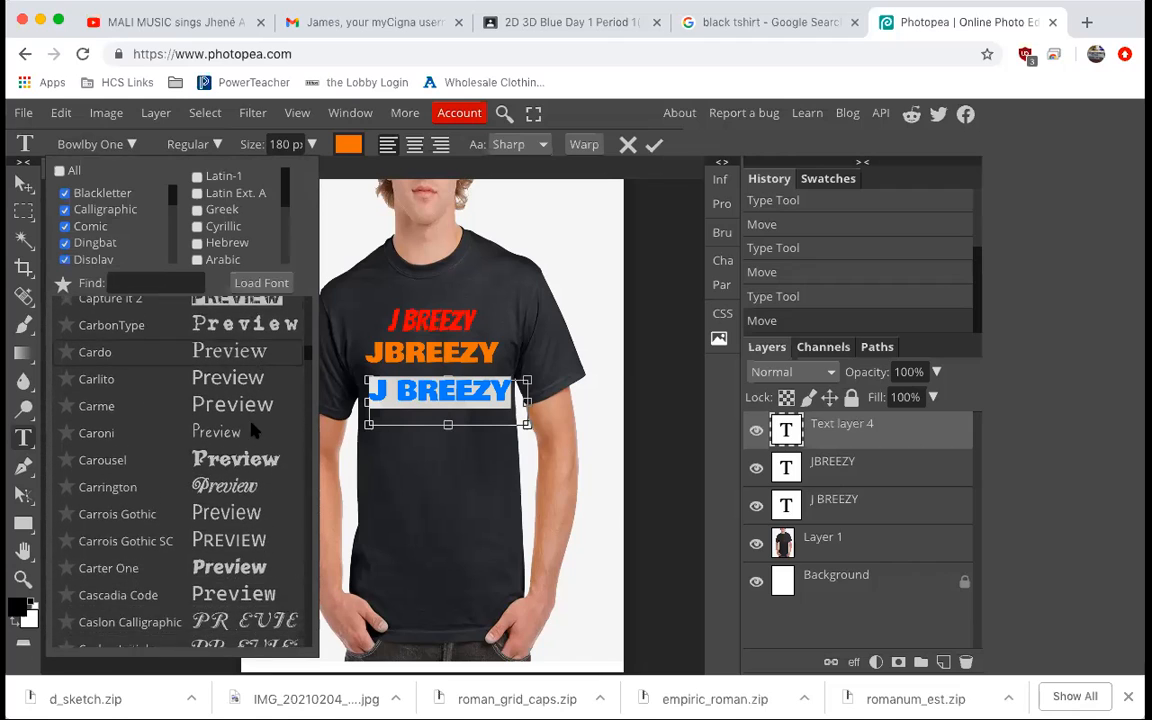
scroll(253, 428, "down", 4)
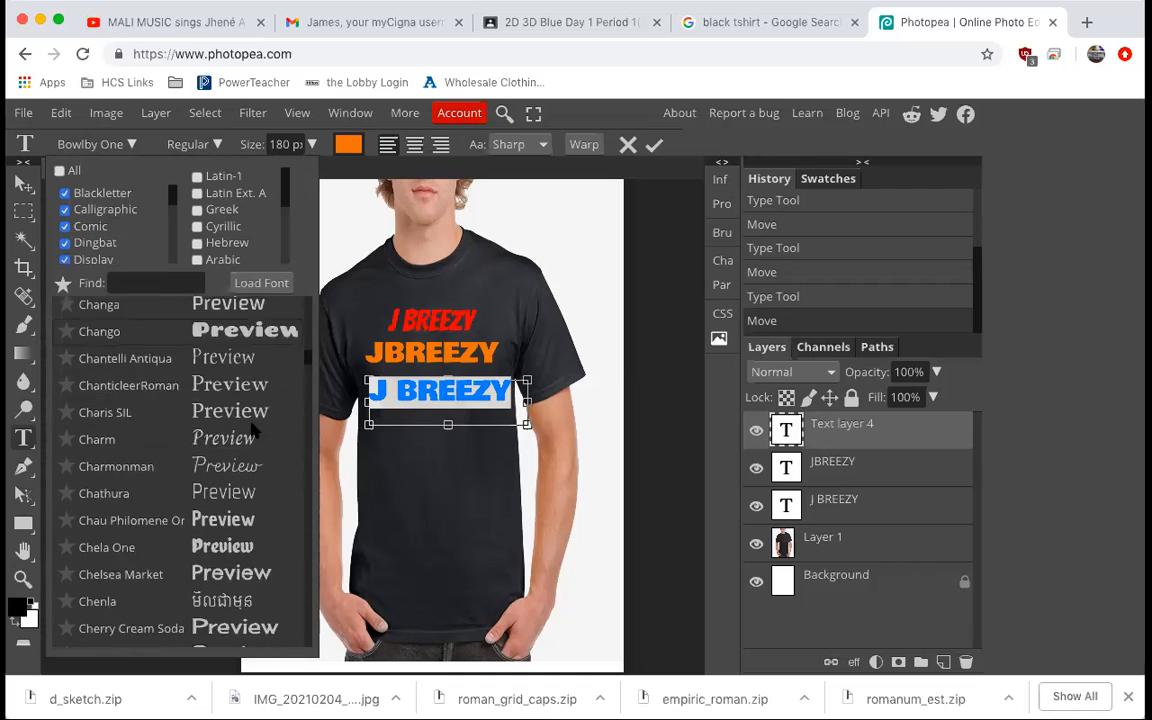
scroll(253, 428, "down", 5)
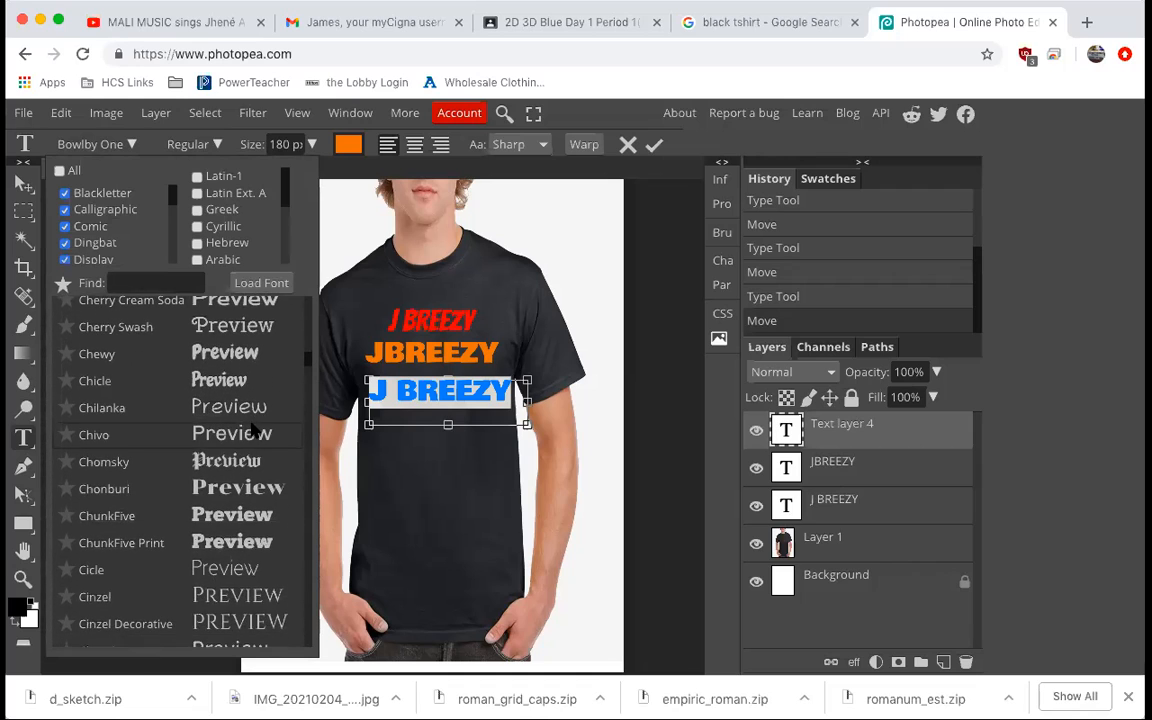
scroll(253, 428, "down", 3)
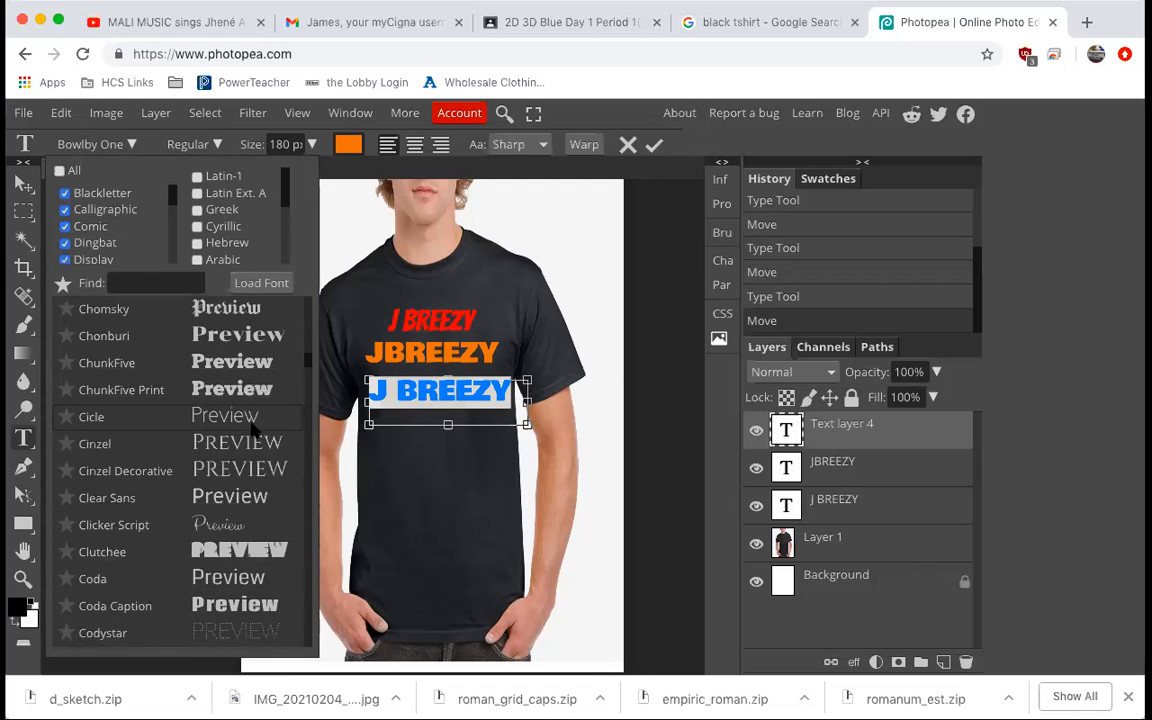
left_click(245, 450)
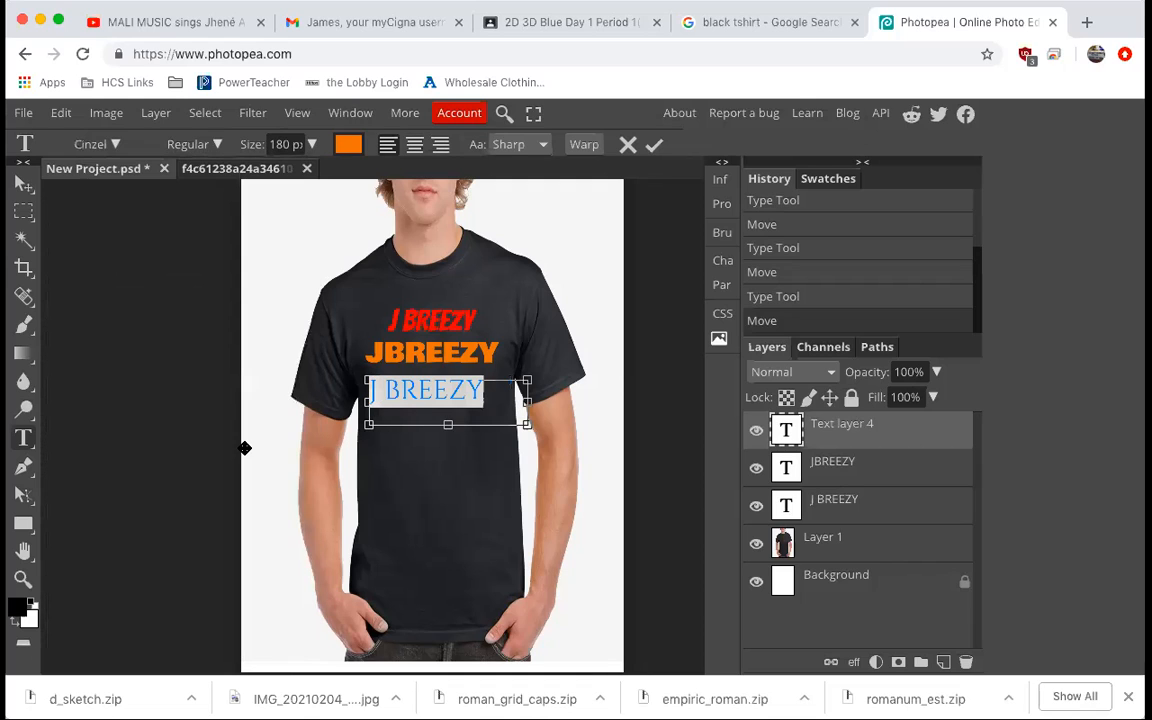
Center-align the Cinzel J BREEZY text and set its color to yellow (faca05).
left_click(498, 393)
left_click_drag(498, 393, 323, 340)
left_click(414, 146)
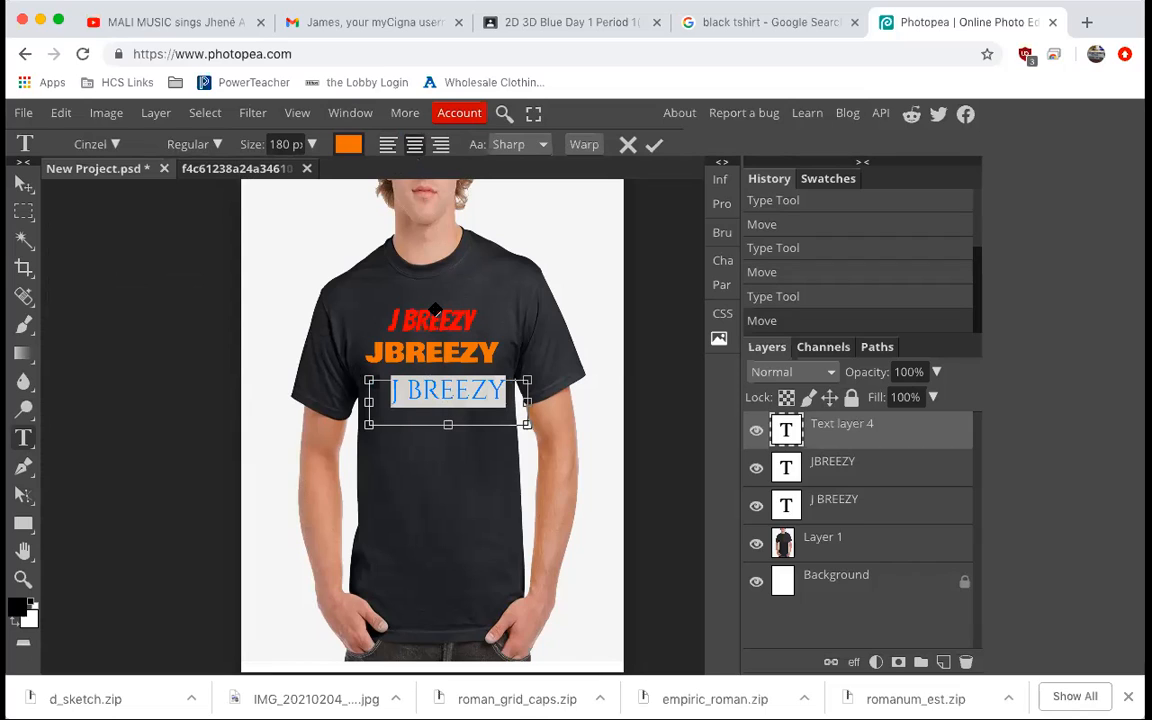
left_click(350, 146)
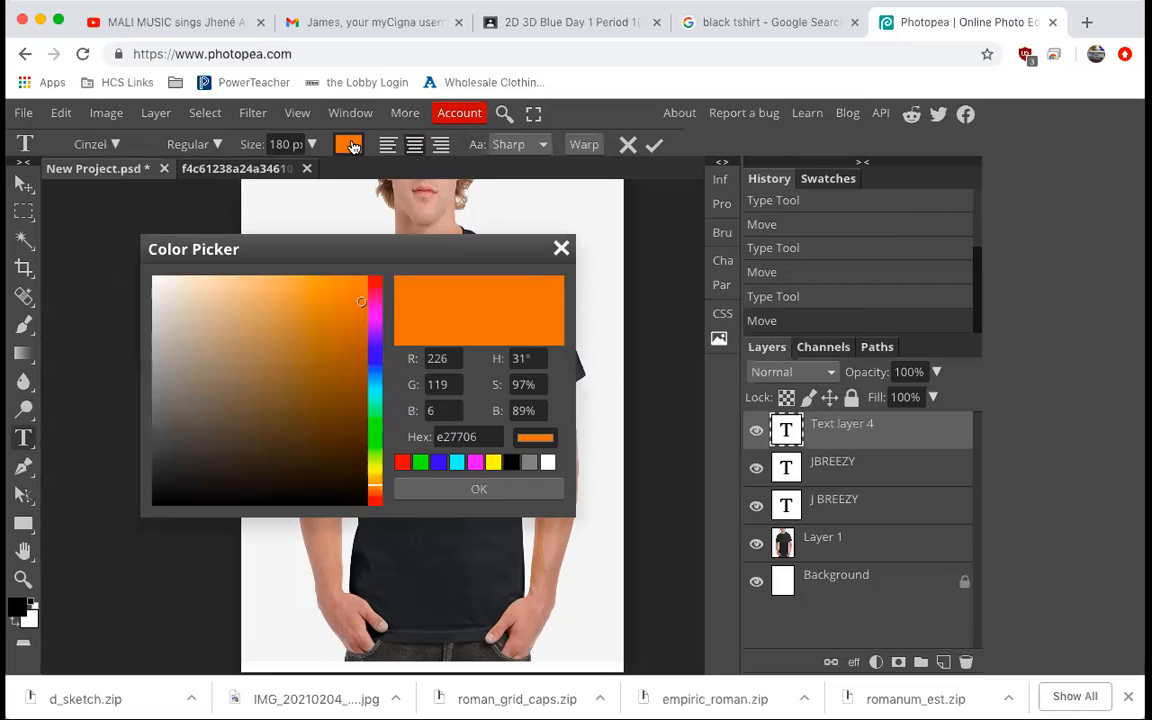
left_click_drag(373, 470, 371, 476)
left_click(363, 281)
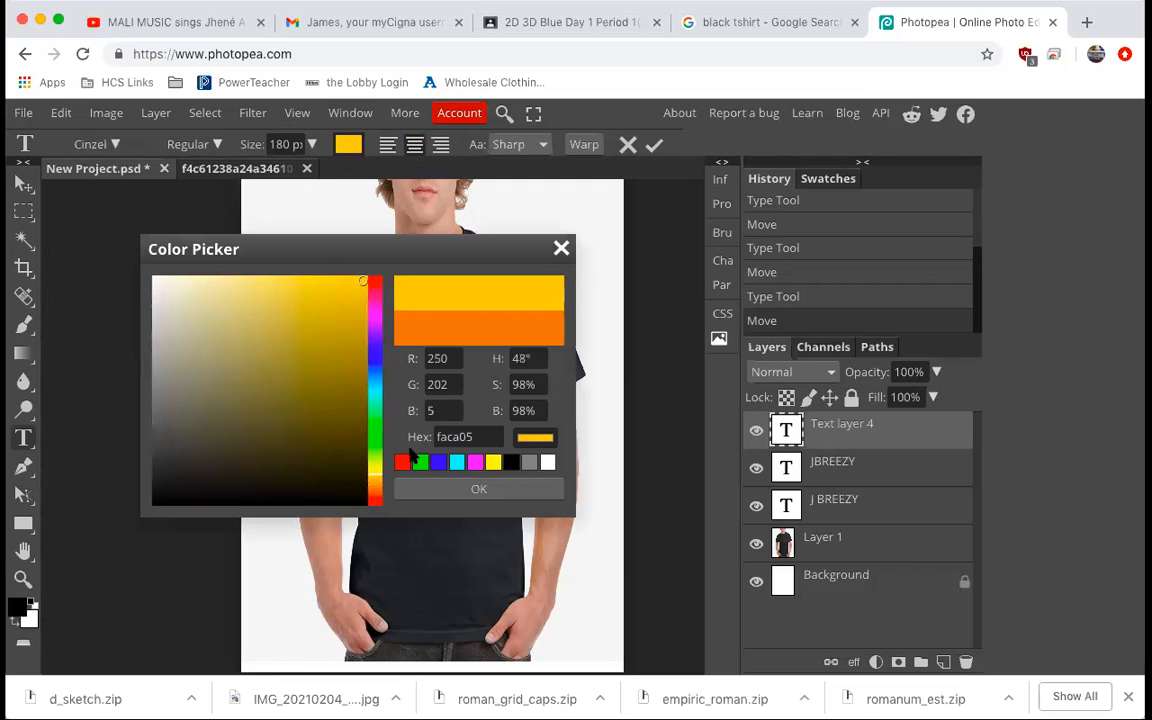
left_click(435, 490)
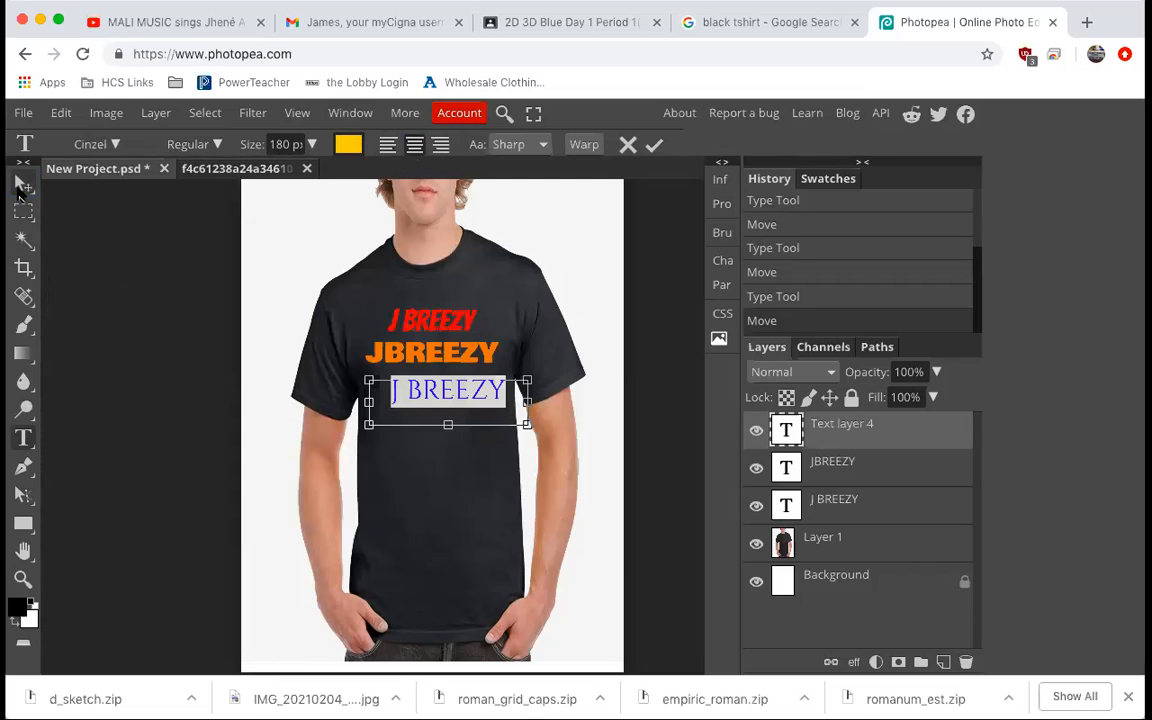
Move the yellow J BREEZY text slightly left under JBREEZY.
left_click(24, 183)
left_click(520, 413)
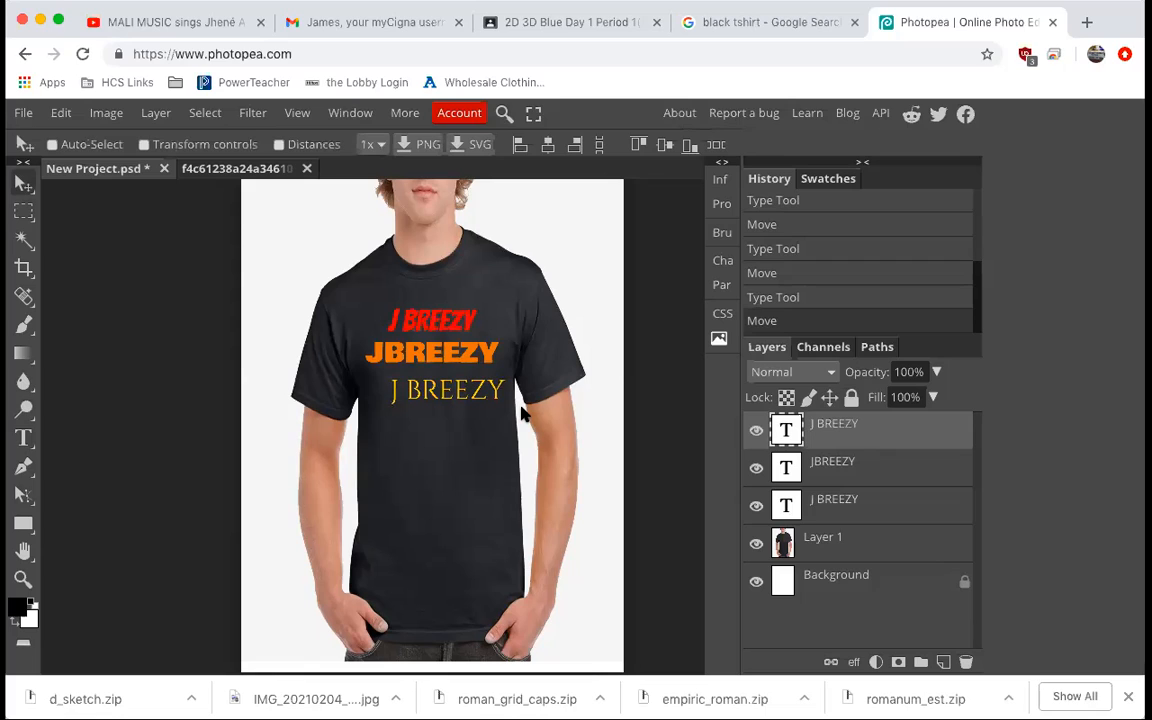
left_click_drag(497, 394, 482, 391)
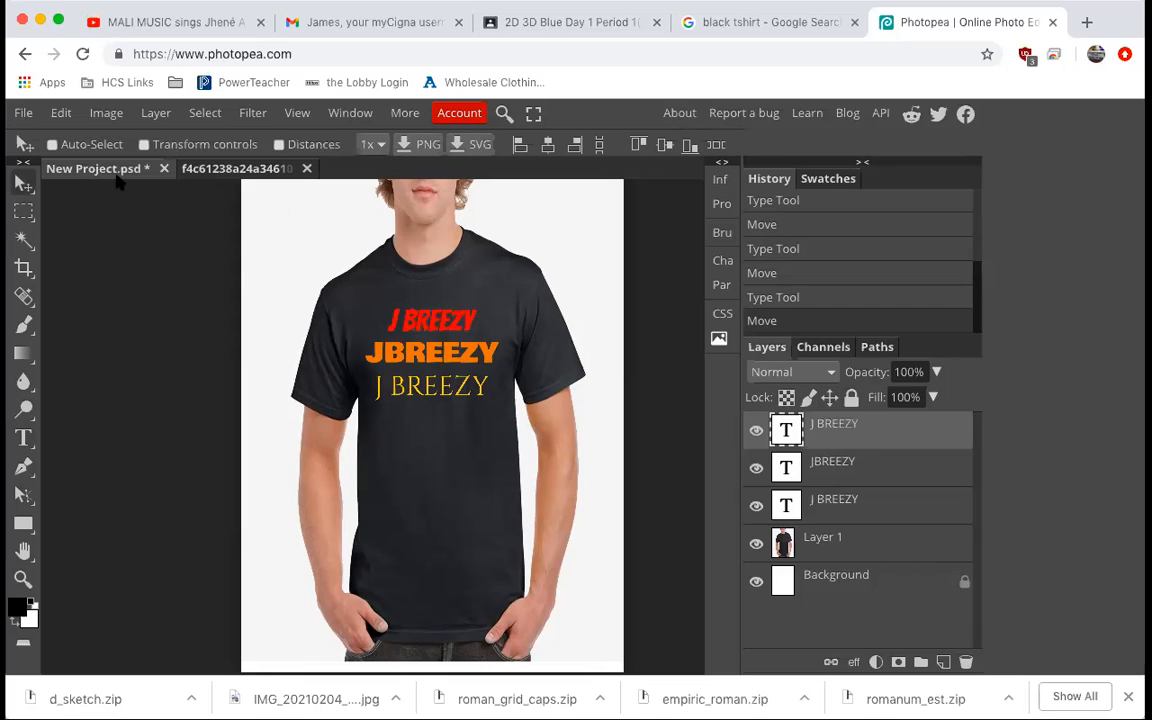
left_click(23, 437)
left_click_drag(369, 415, 512, 455)
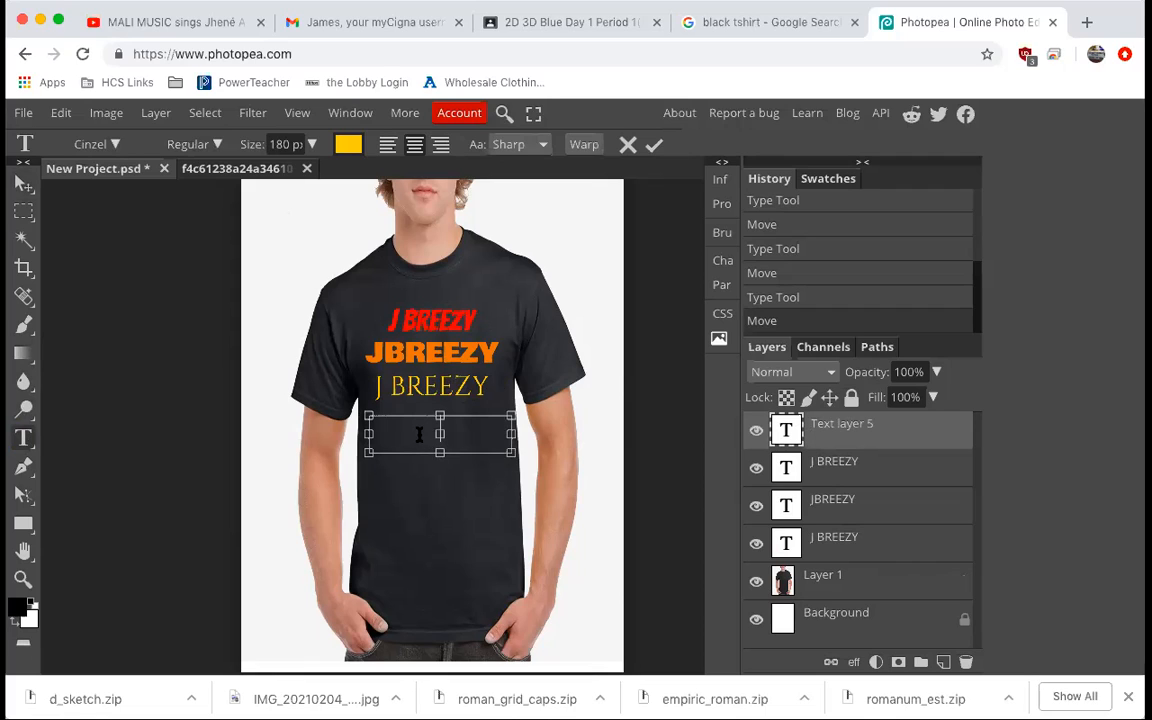
type("J BRITT")
Select the J BRITT text and change its font to Delius Swash Caps.
left_click_drag(484, 426, 372, 424)
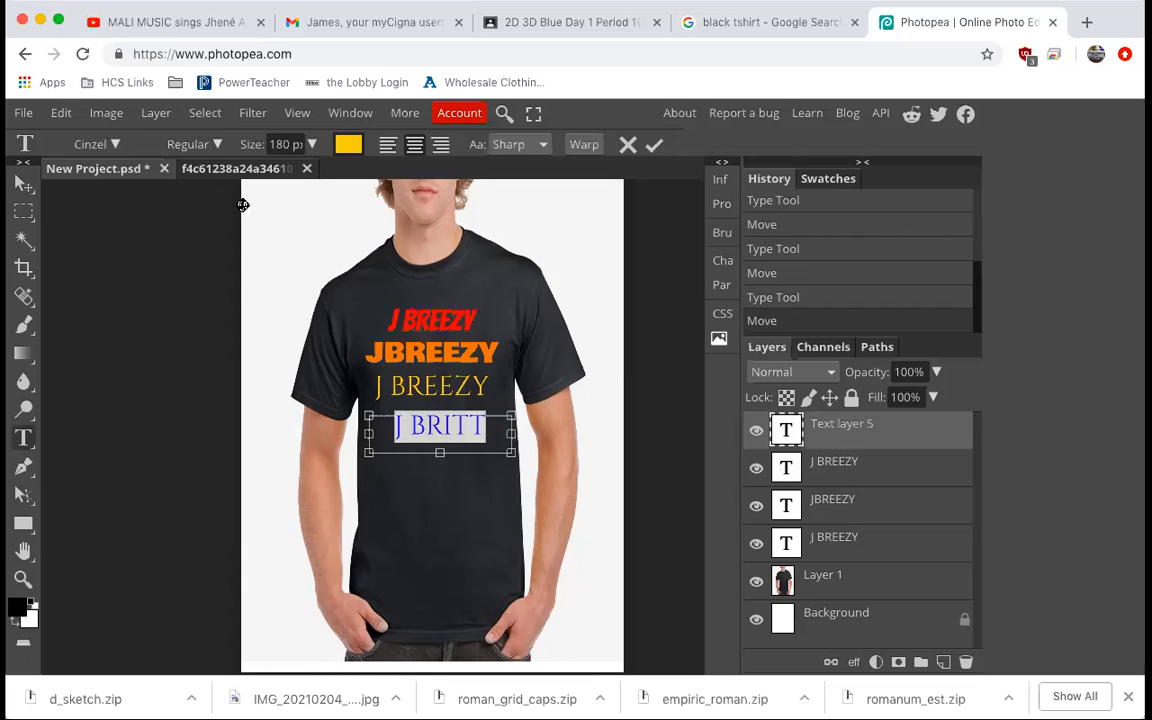
left_click(110, 144)
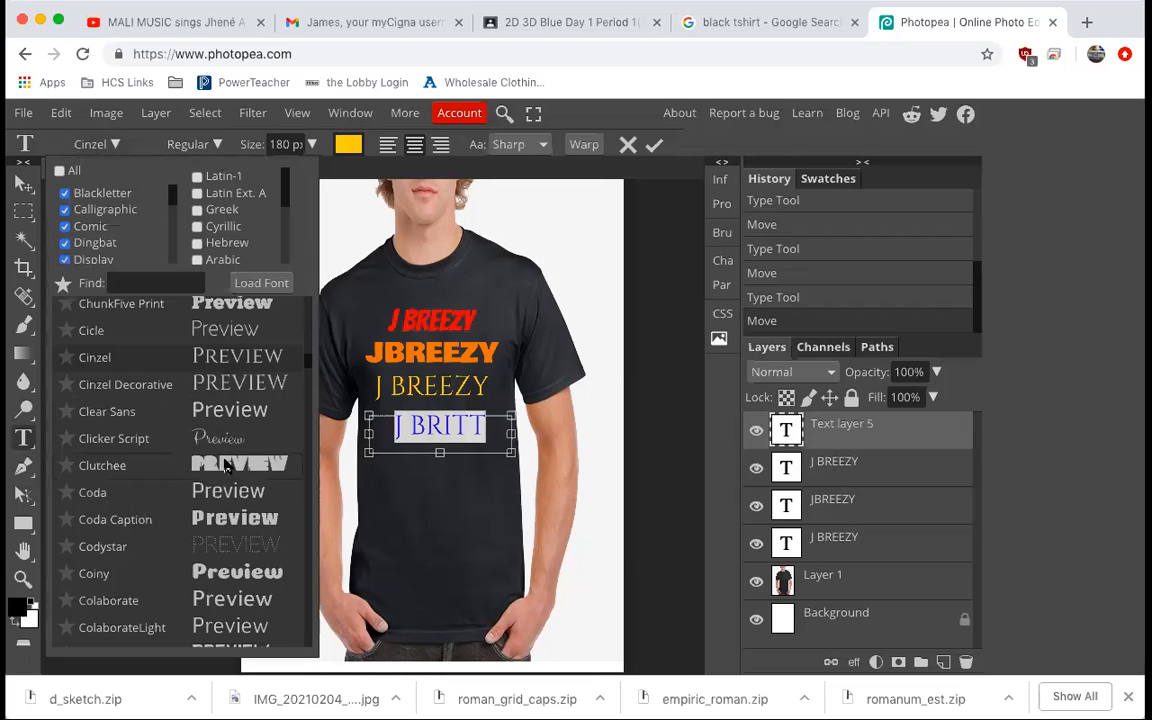
scroll(228, 468, "down", 3)
scroll(228, 468, "down", 8)
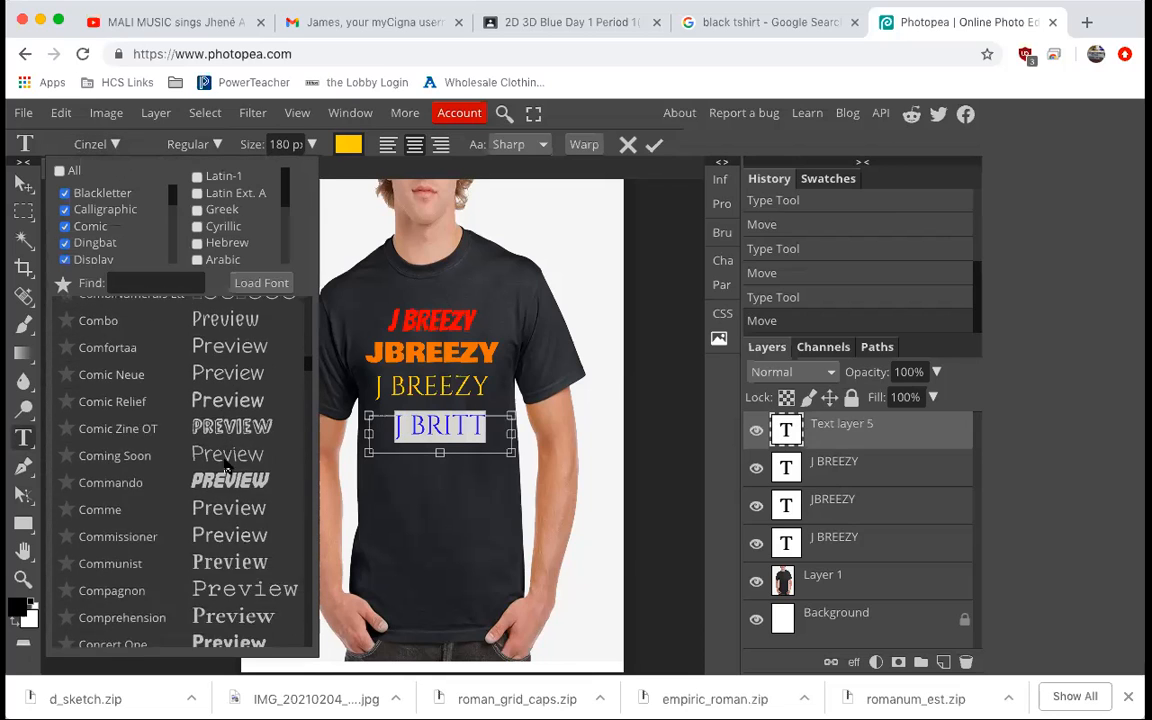
scroll(228, 468, "down", 7)
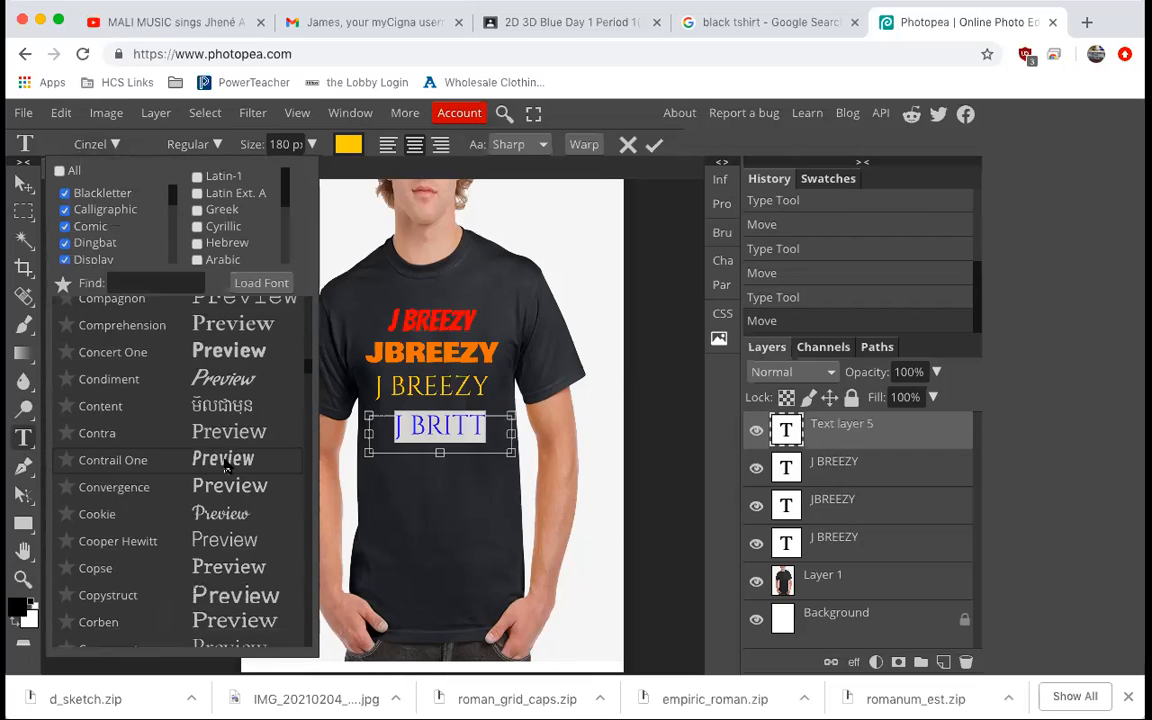
scroll(226, 466, "down", 8)
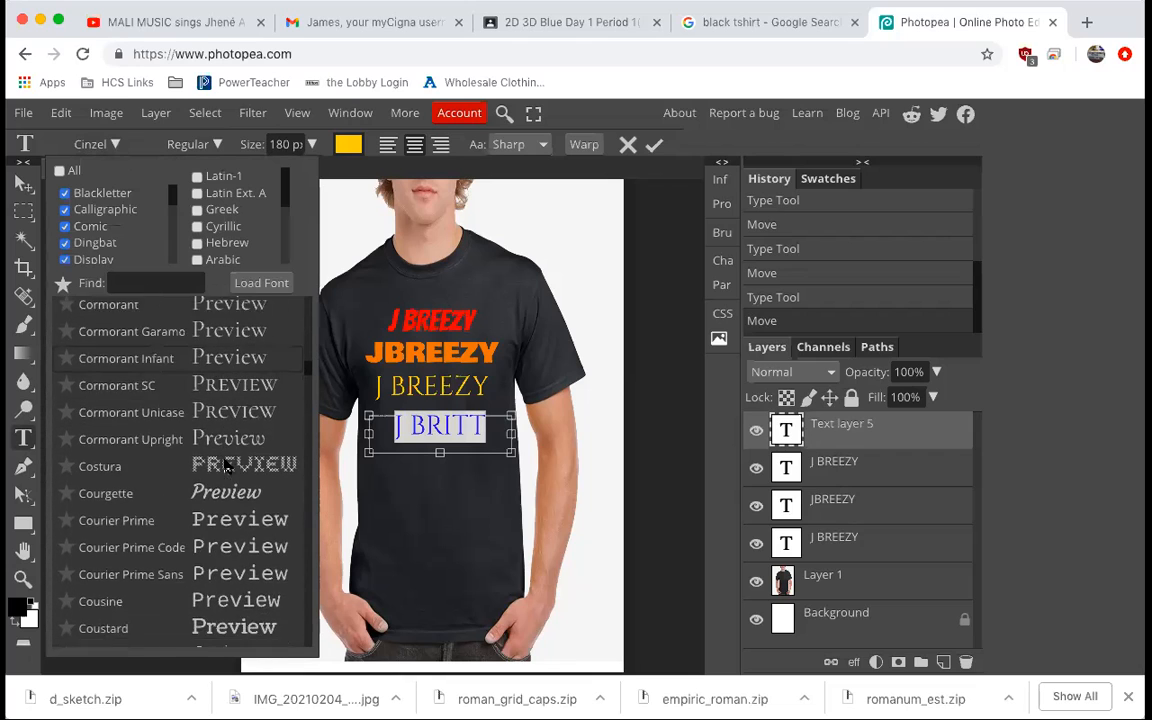
scroll(226, 466, "down", 2)
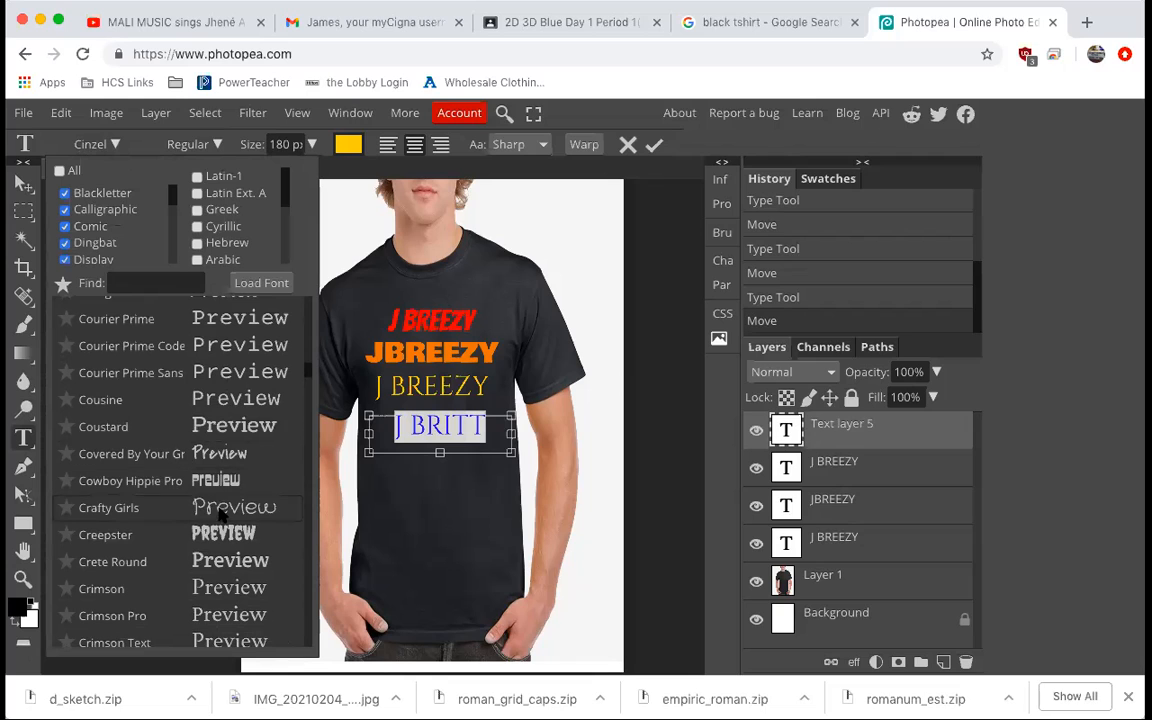
scroll(228, 563, "down", 6)
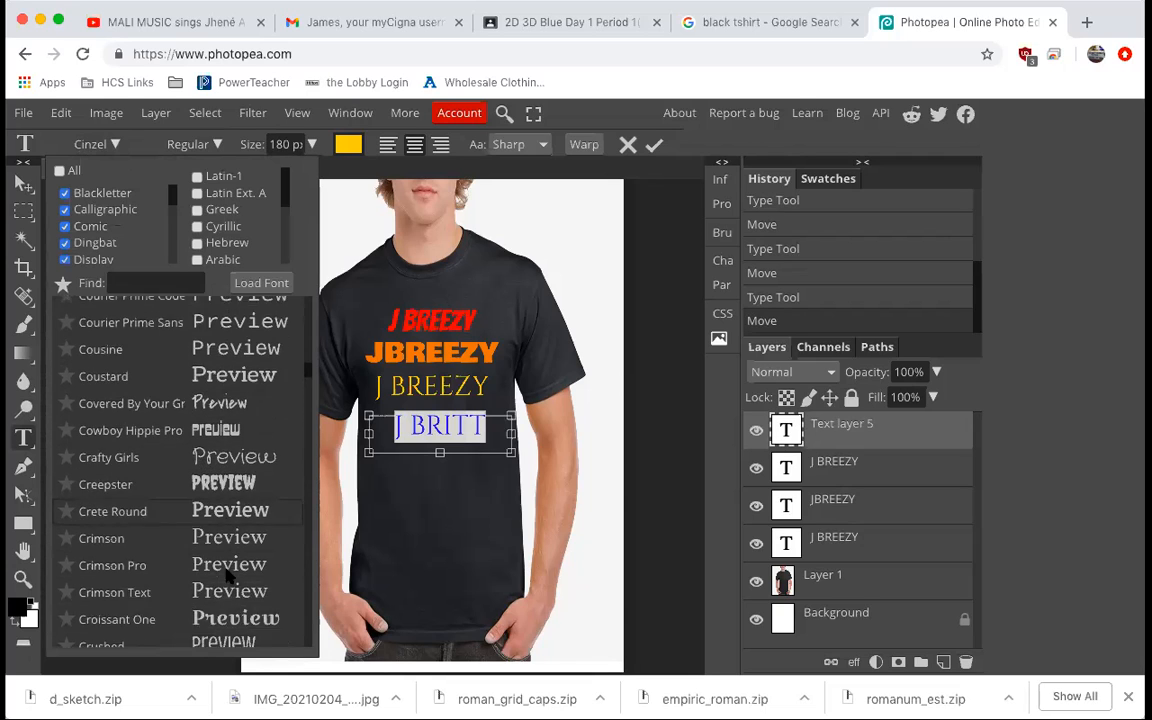
scroll(228, 576, "down", 10)
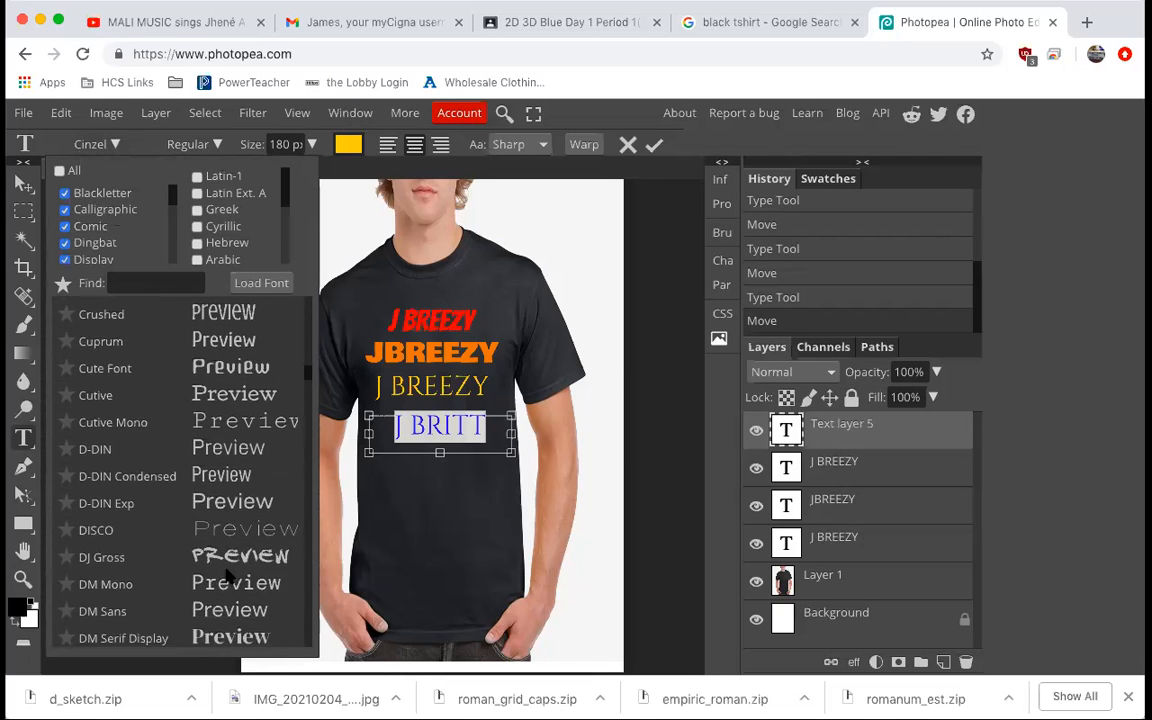
scroll(228, 576, "down", 5)
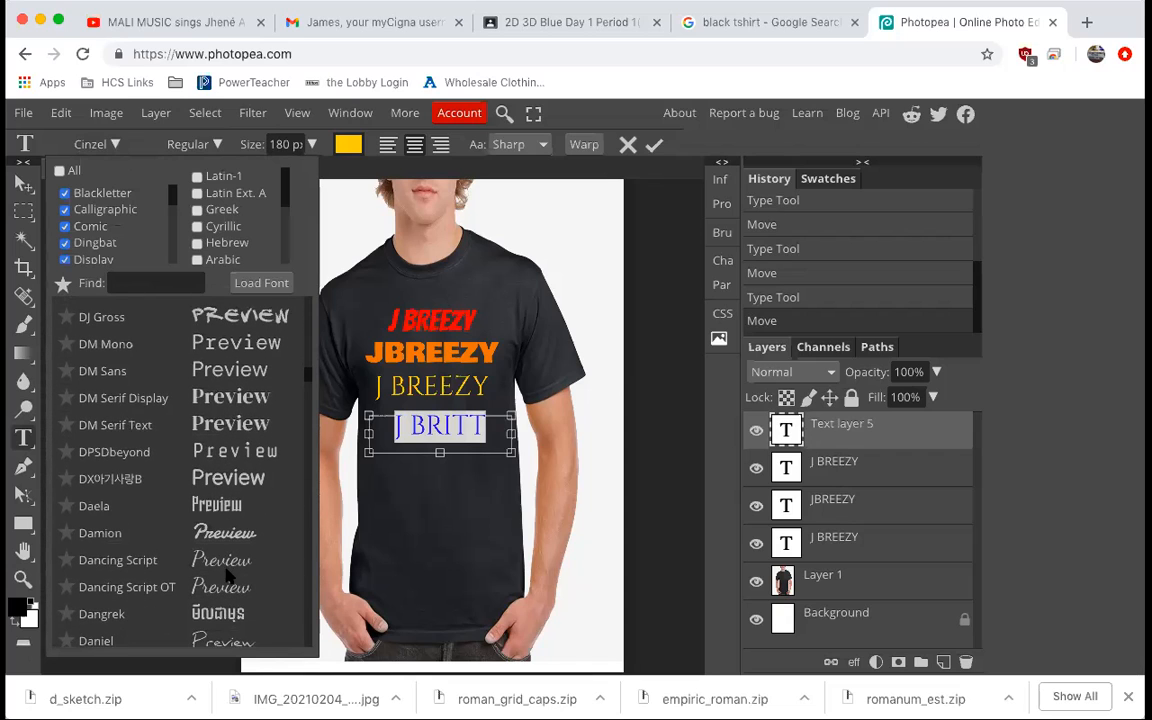
scroll(228, 575, "down", 7)
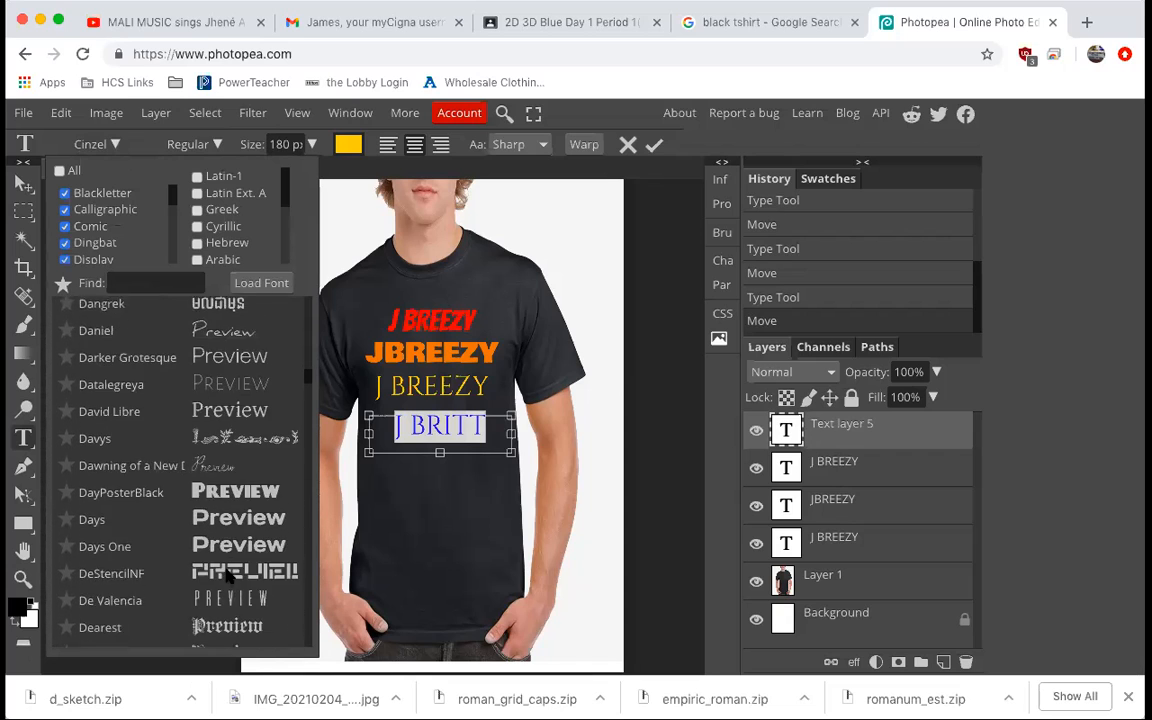
scroll(228, 575, "down", 3)
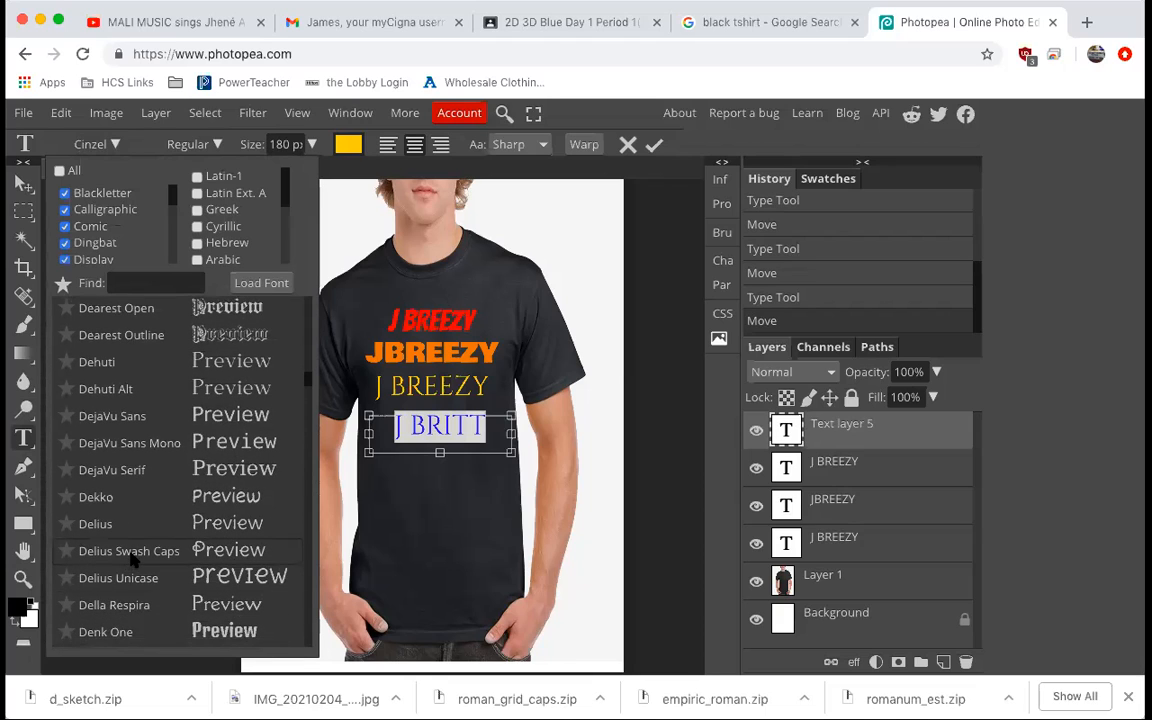
left_click(131, 557)
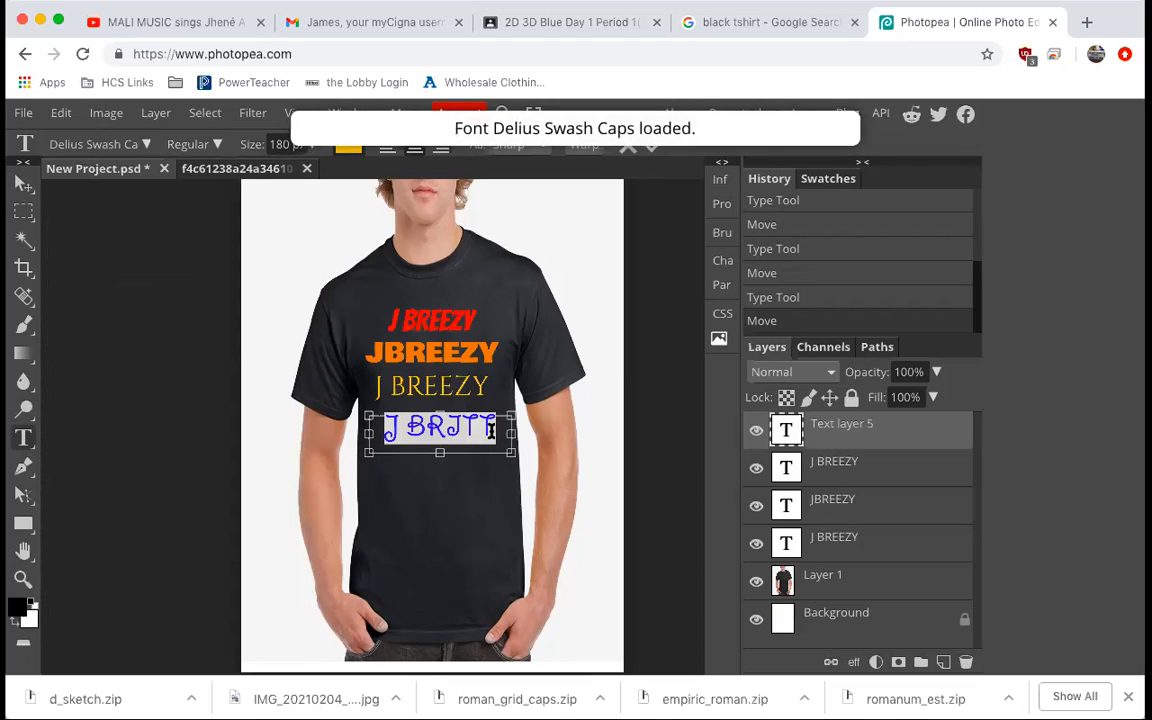
Set the J BRITT text color to green (0ab711).
left_click(348, 144)
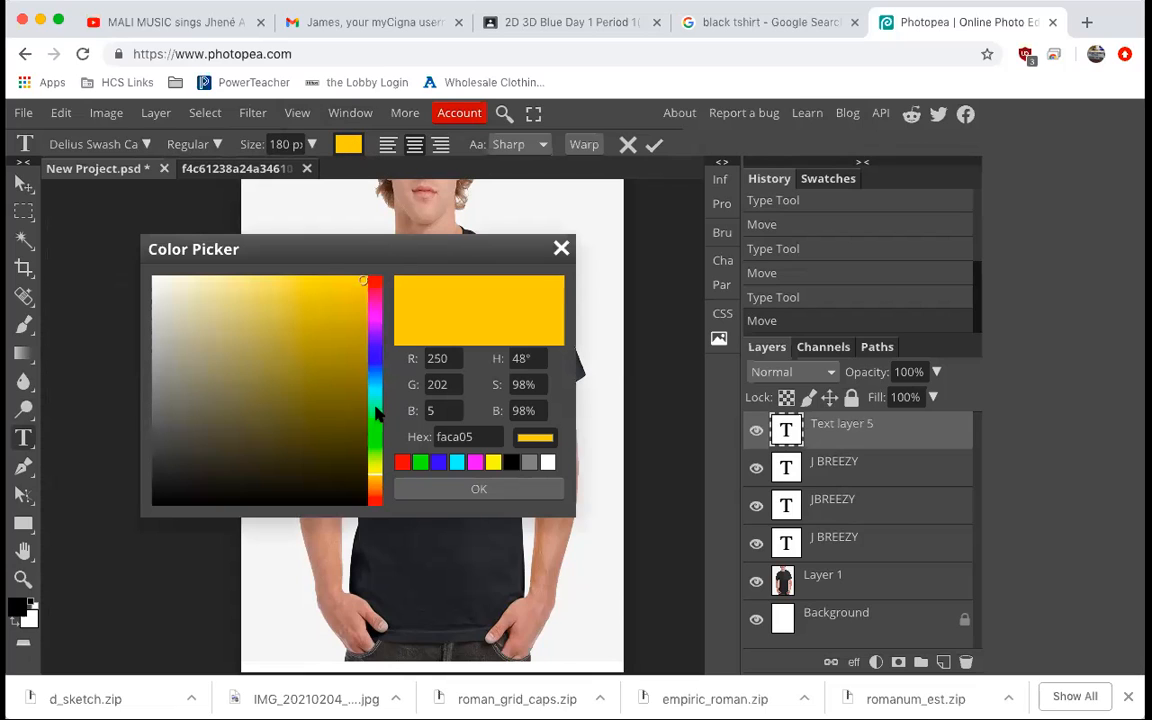
left_click(376, 427)
left_click_drag(358, 349, 355, 341)
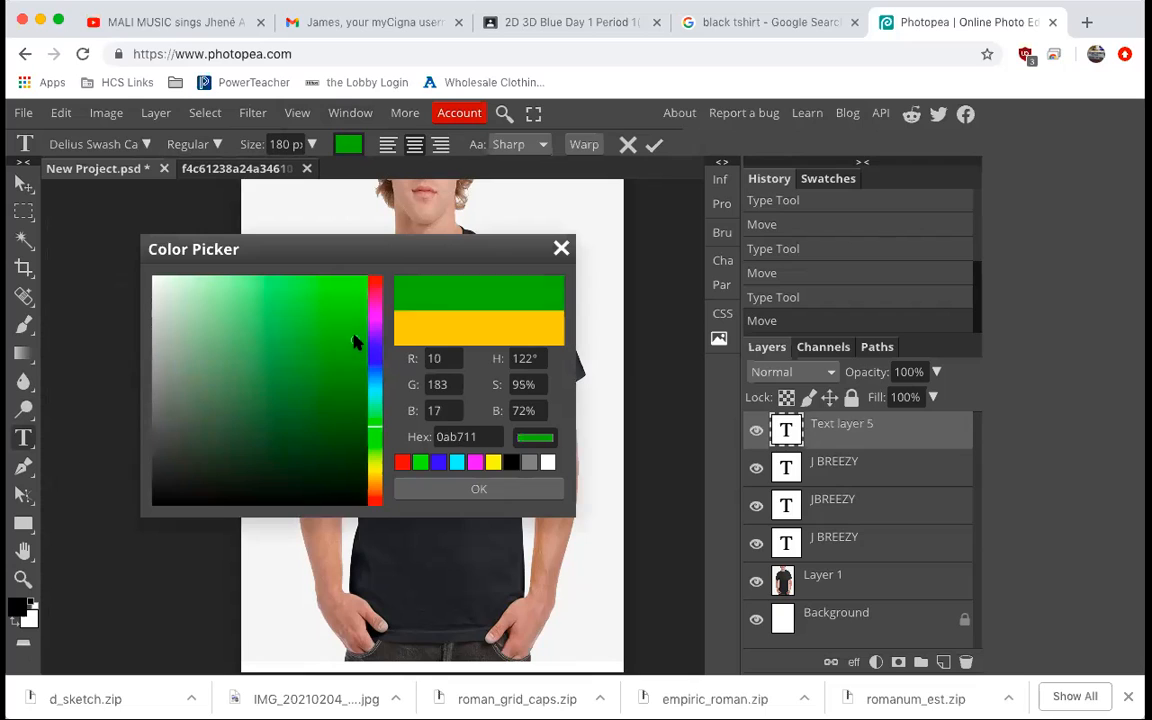
left_click(440, 490)
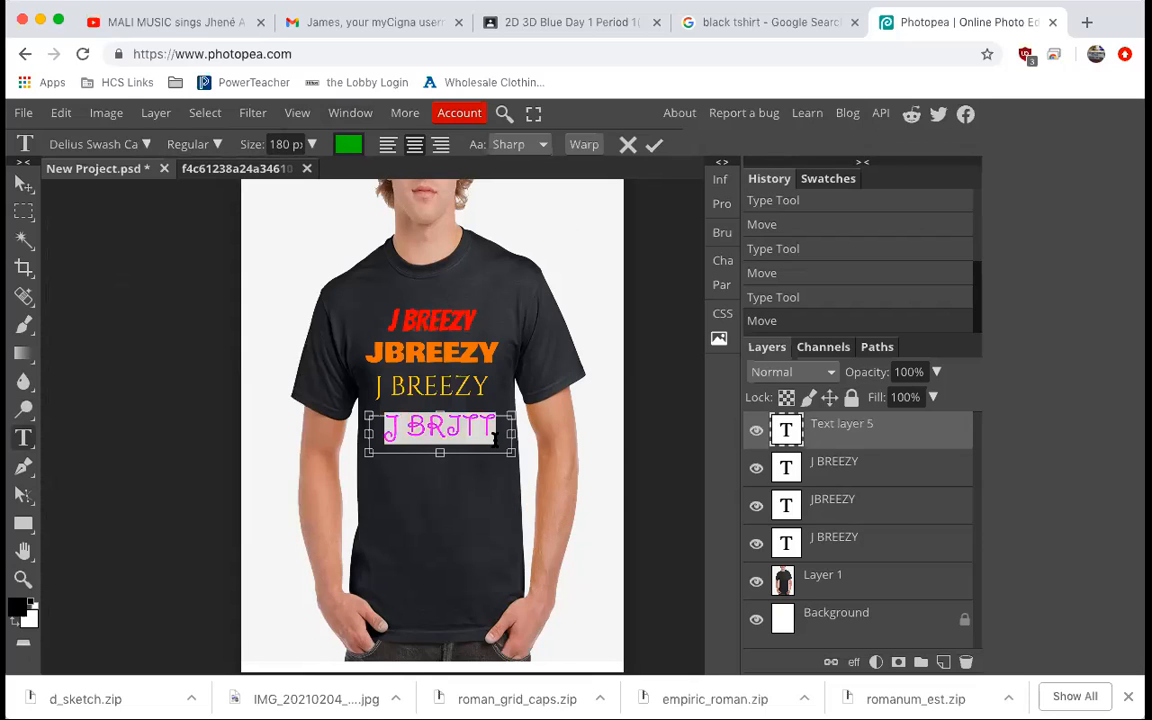
Nudge the green J BRITT text slightly up and left with the Move tool.
left_click(23, 183)
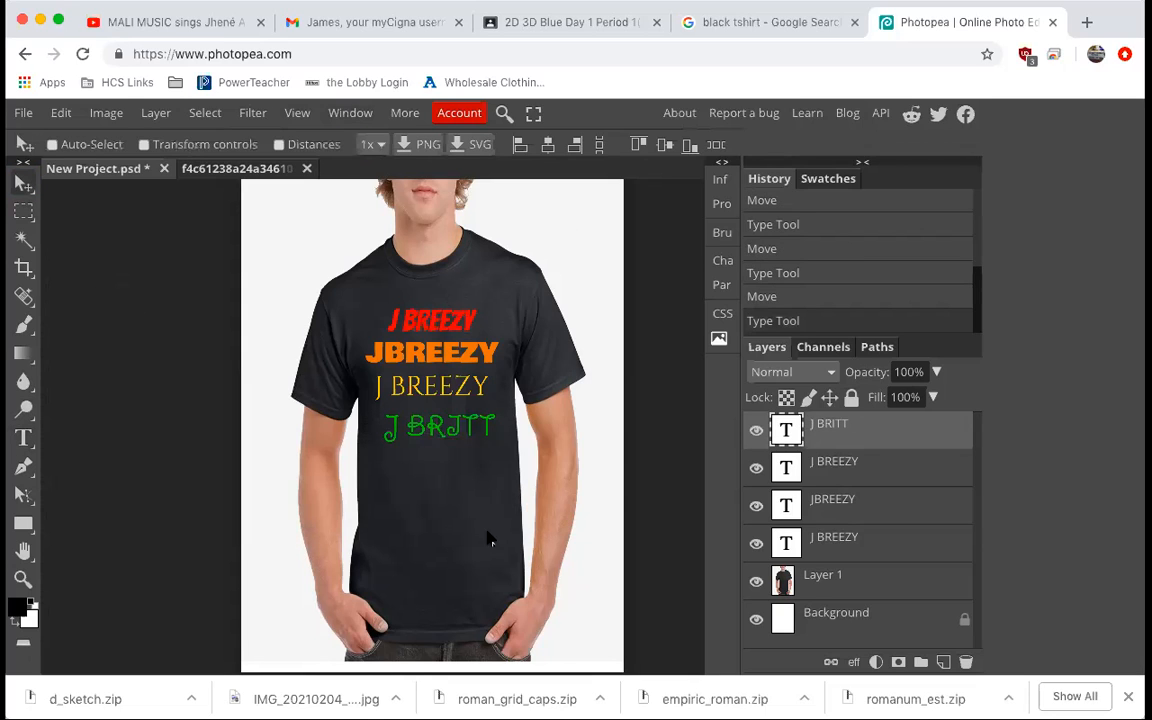
left_click_drag(470, 428, 468, 424)
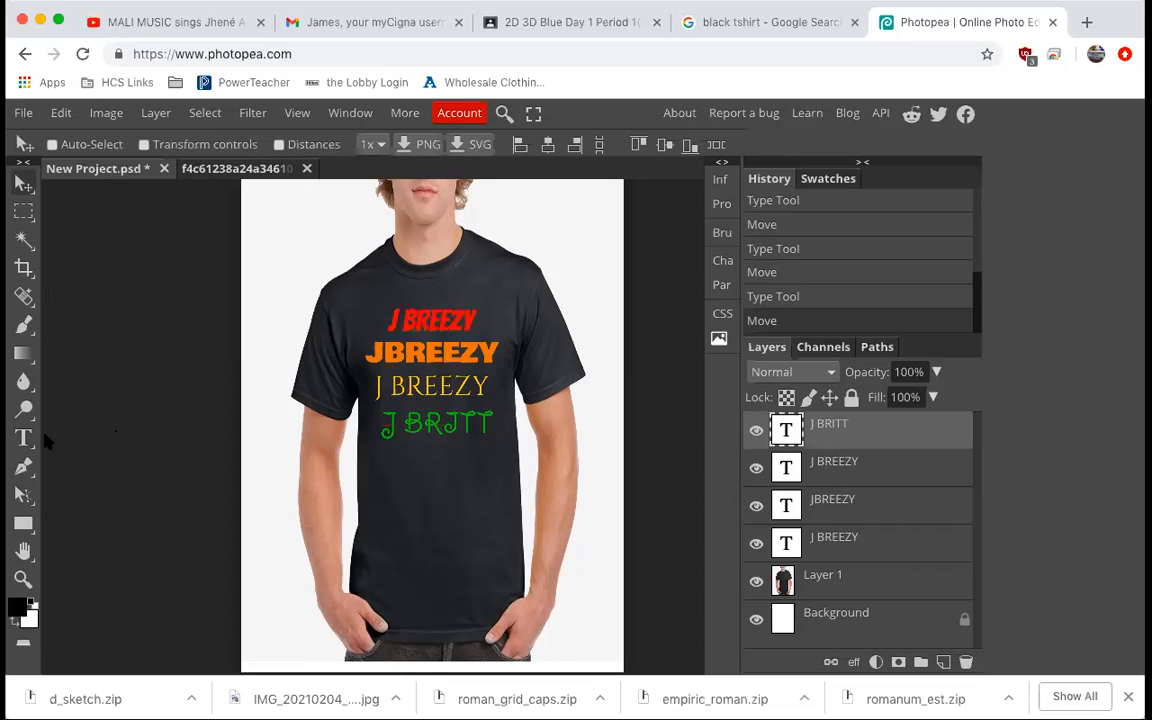
left_click(24, 437)
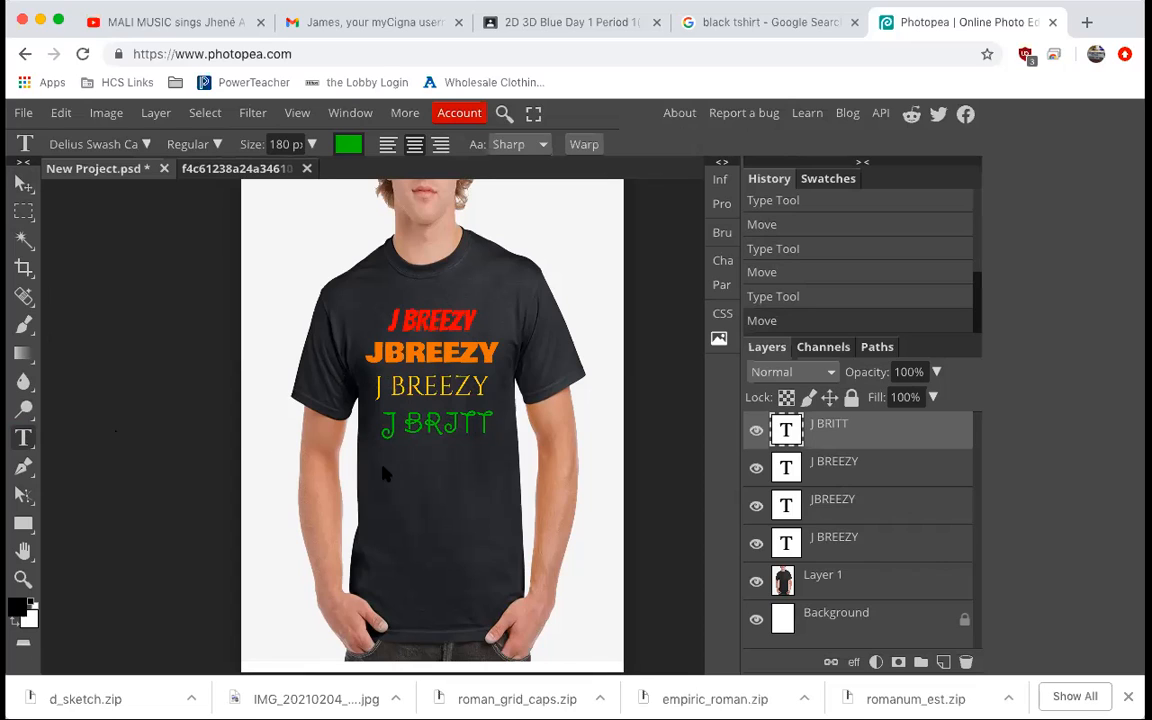
left_click_drag(374, 452, 510, 503)
type("JBR")
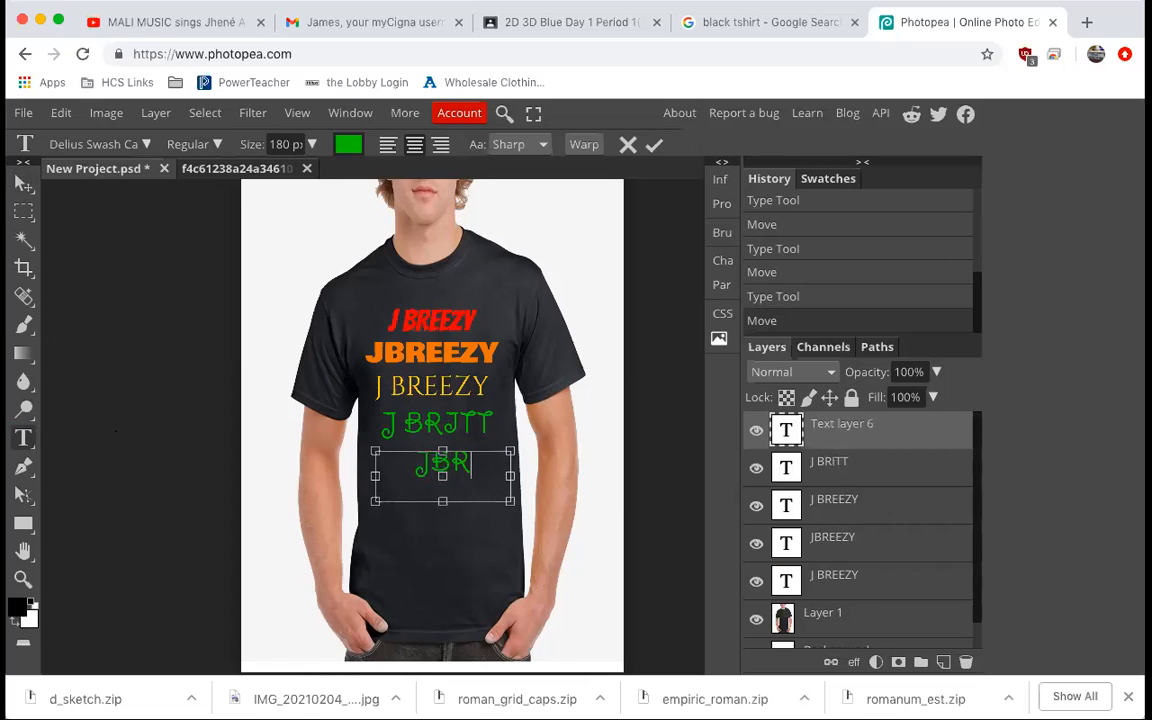
type("EEZY!")
Select the new JBREEZY text and change its font to Ewert.
left_click_drag(506, 462, 341, 402)
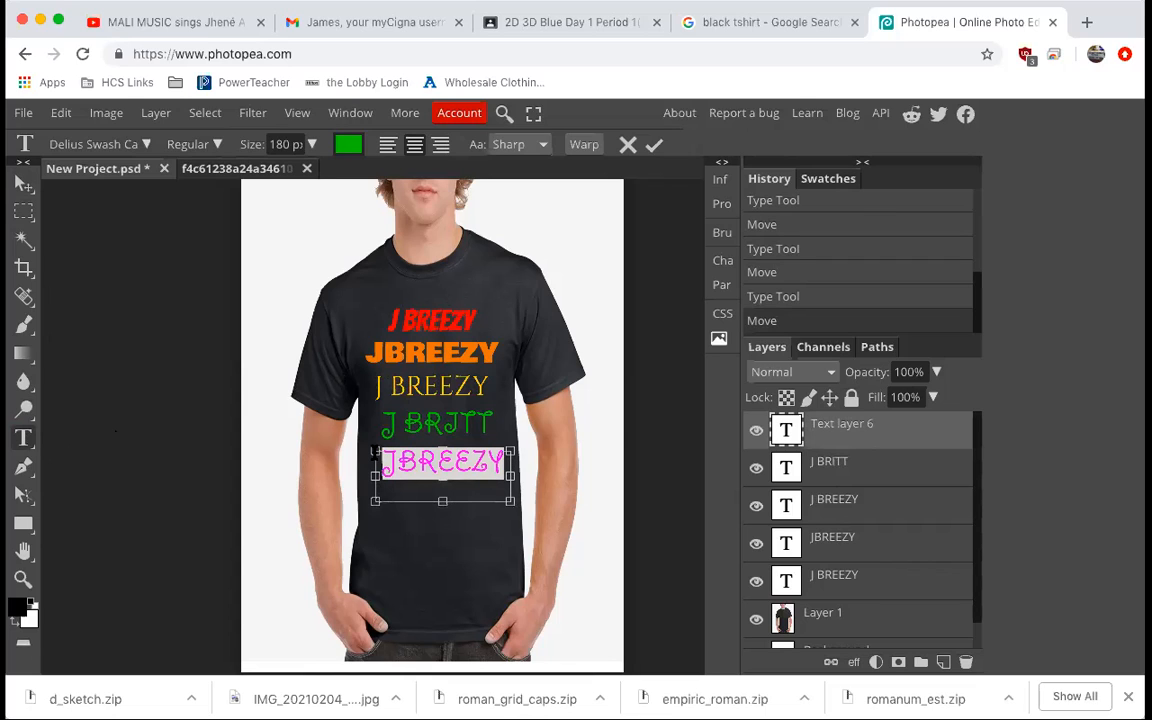
left_click(143, 146)
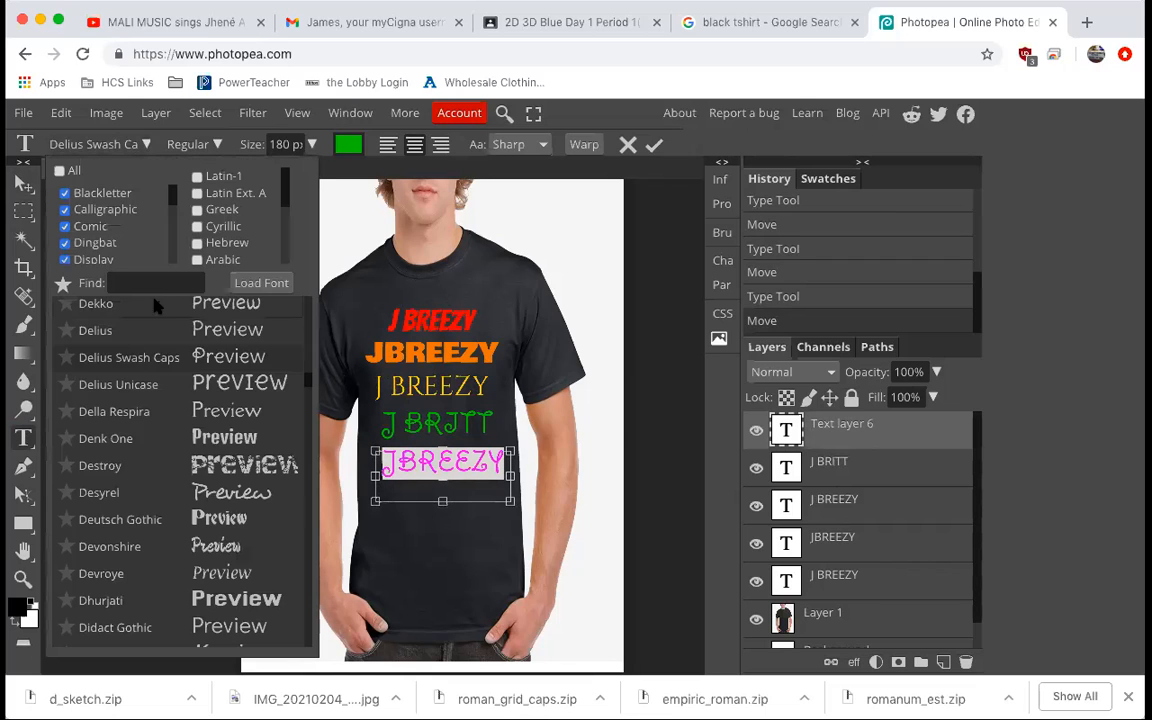
scroll(198, 462, "down", 1)
scroll(199, 500, "down", 5)
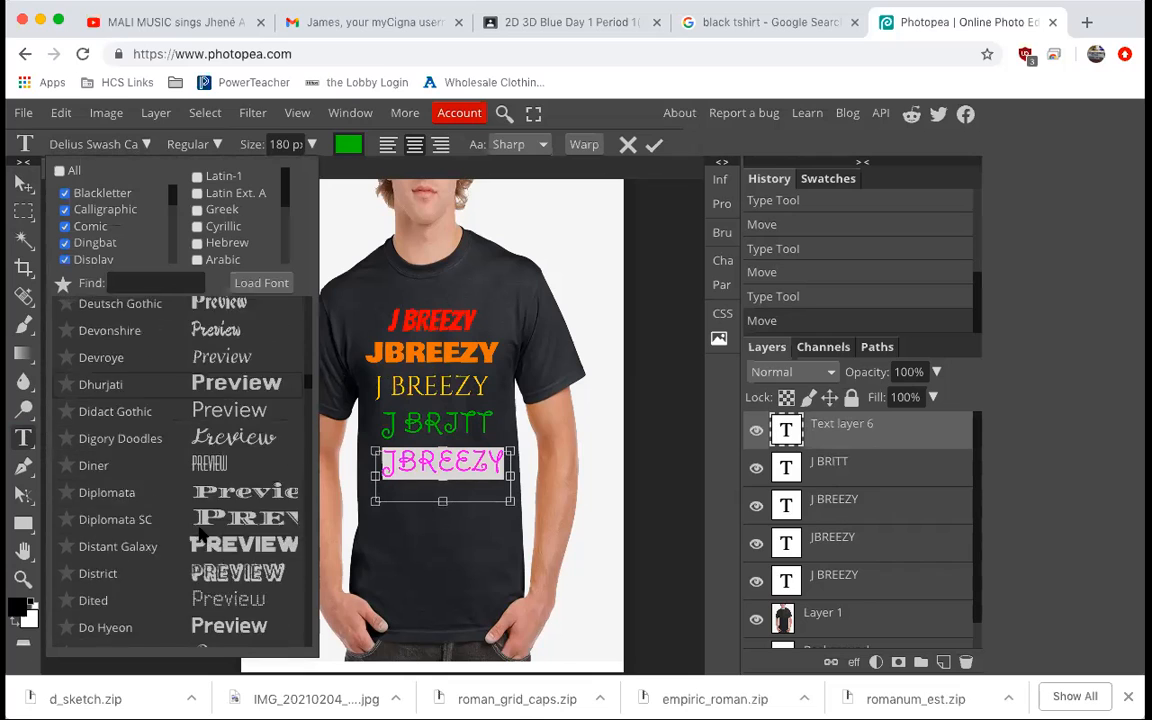
scroll(200, 535, "down", 4)
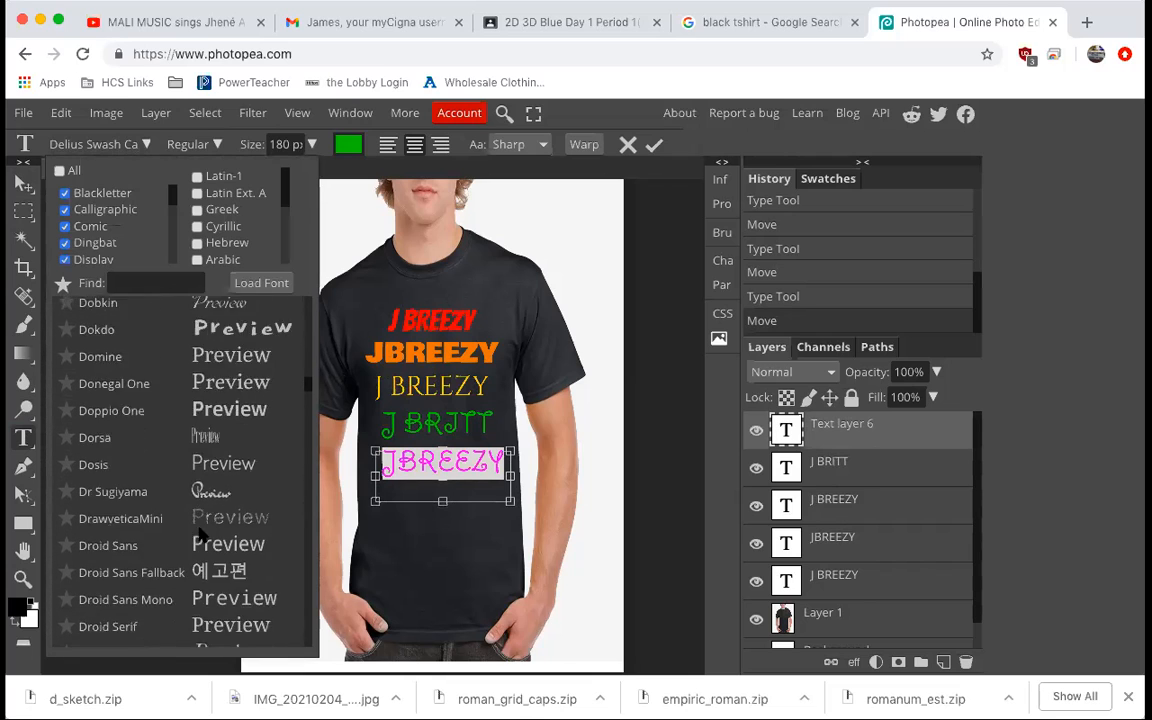
scroll(200, 535, "down", 4)
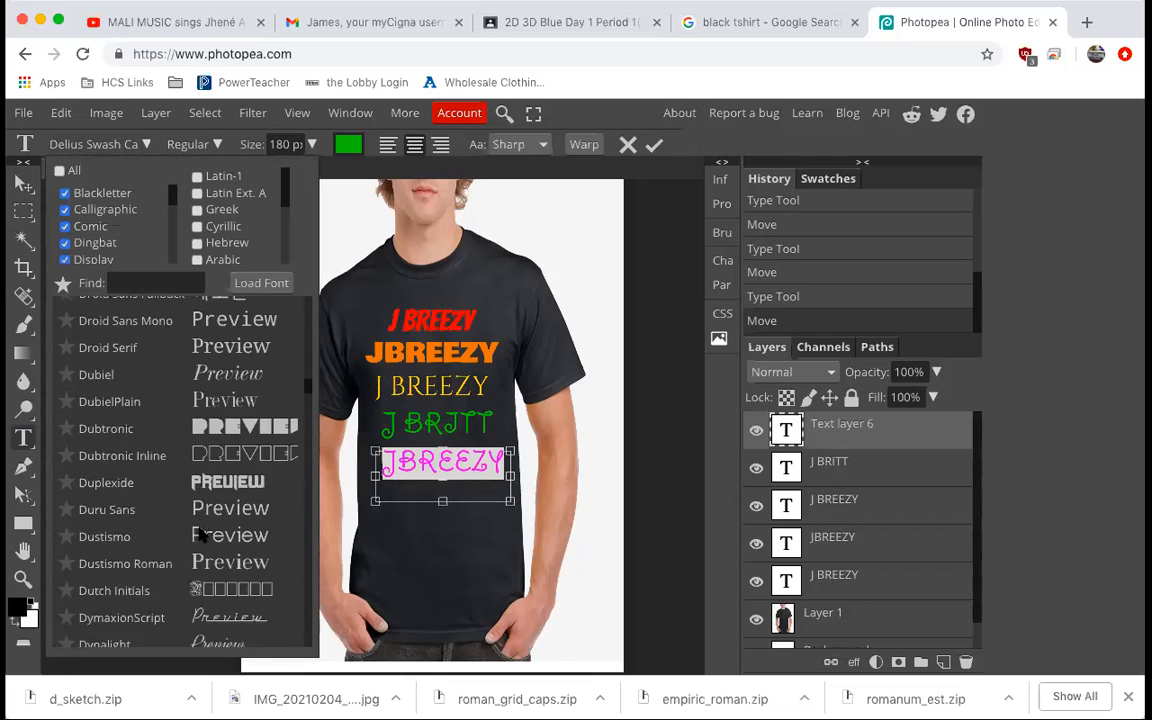
scroll(200, 535, "down", 4)
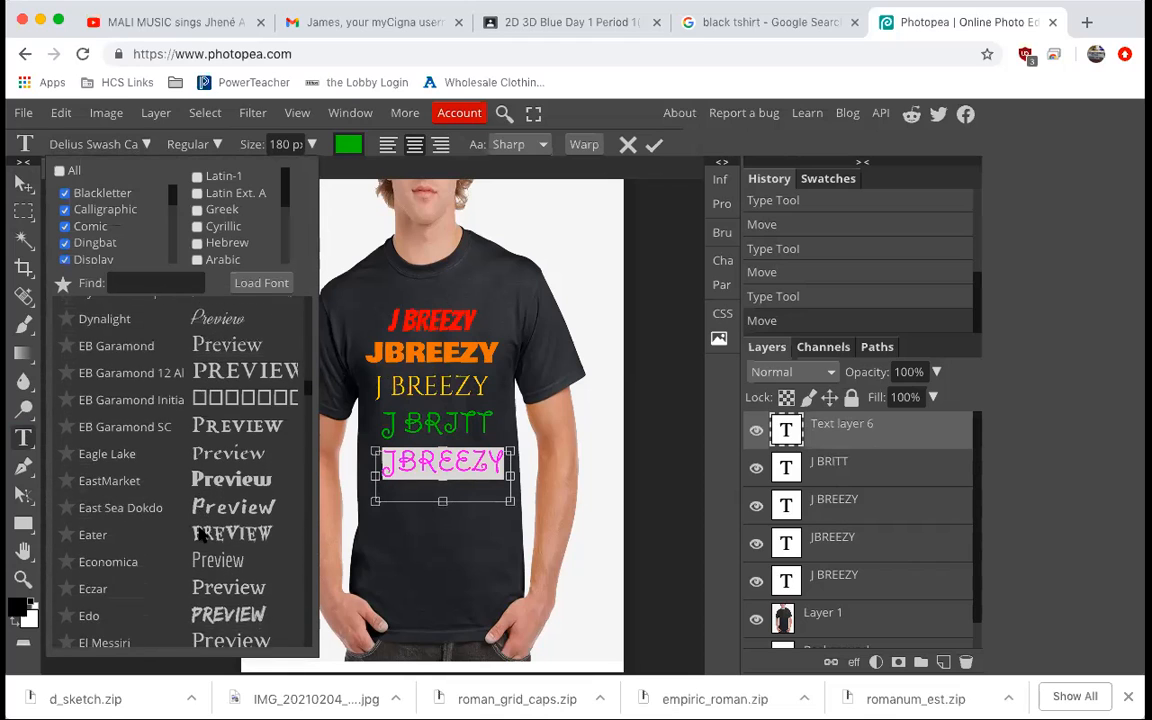
scroll(200, 535, "down", 4)
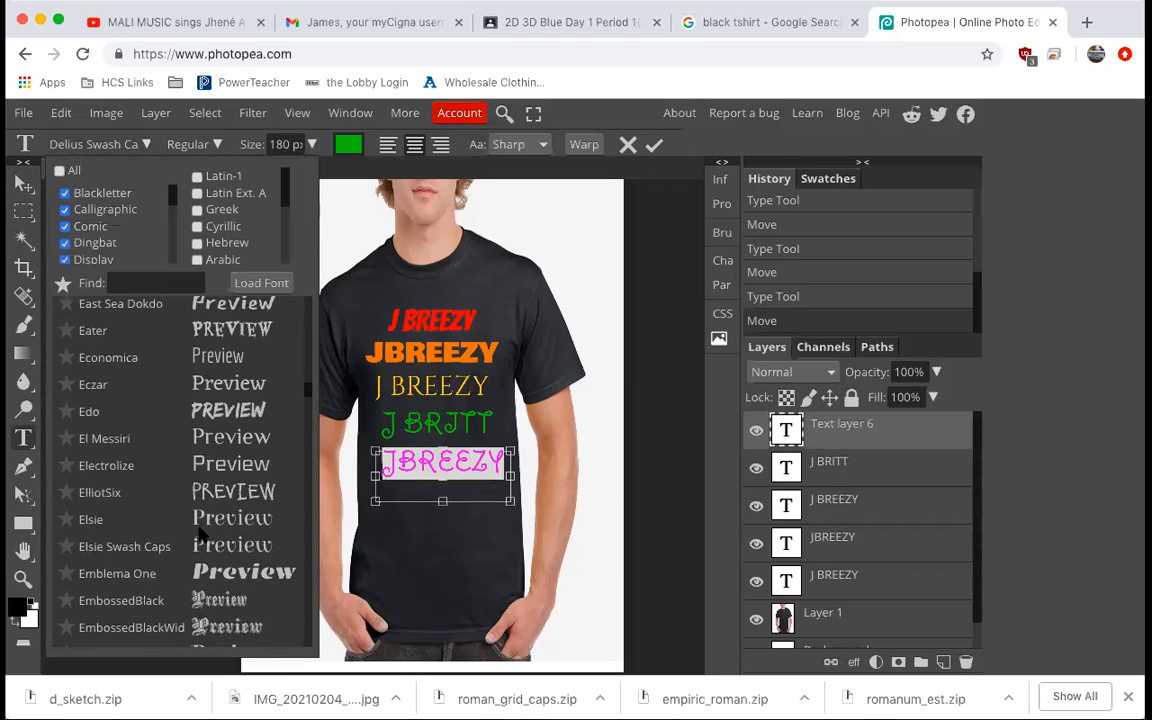
scroll(200, 535, "down", 4)
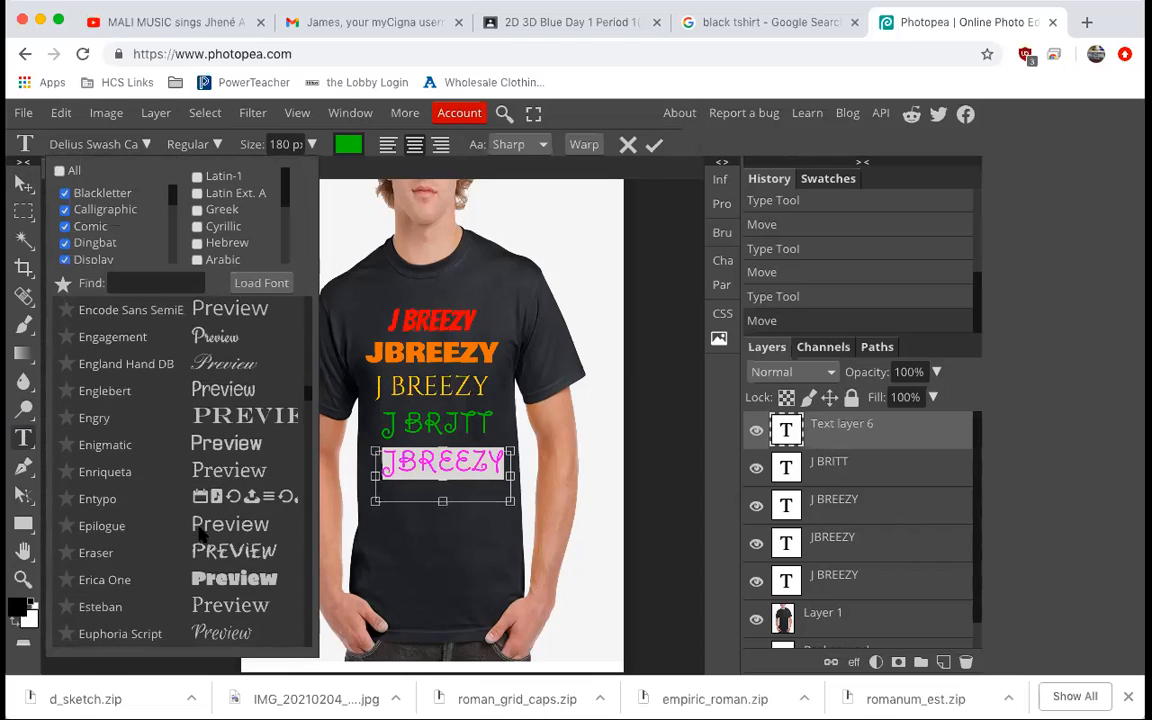
scroll(200, 535, "down", 2)
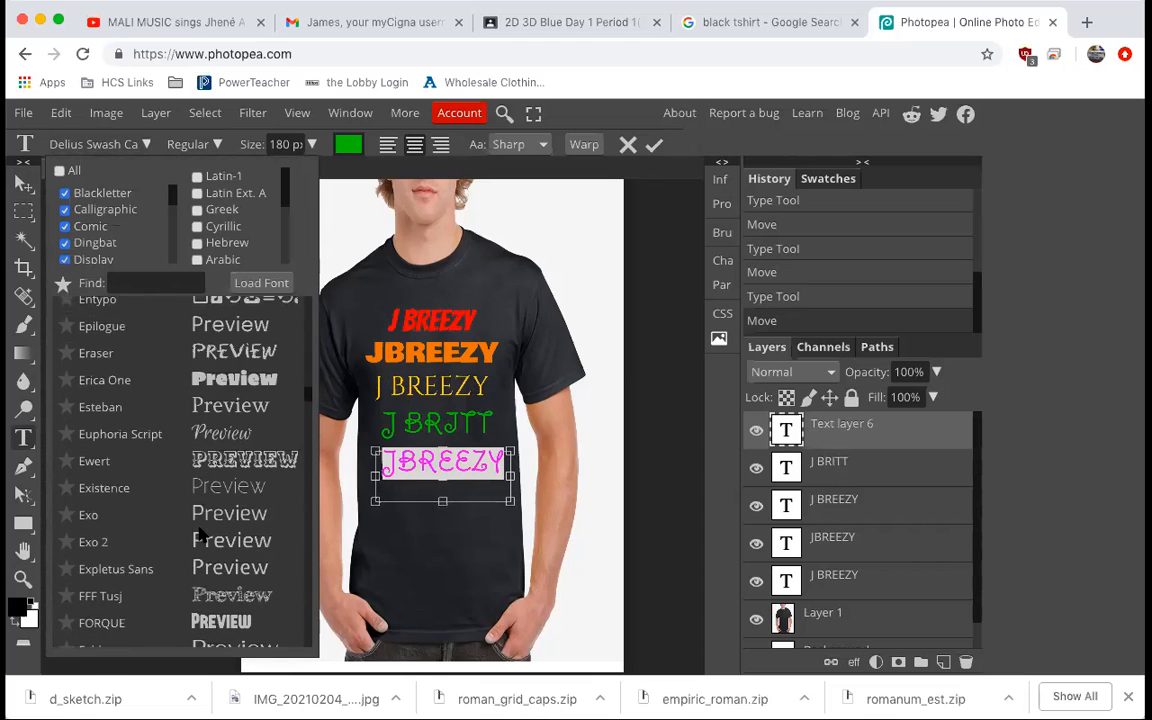
left_click(229, 459)
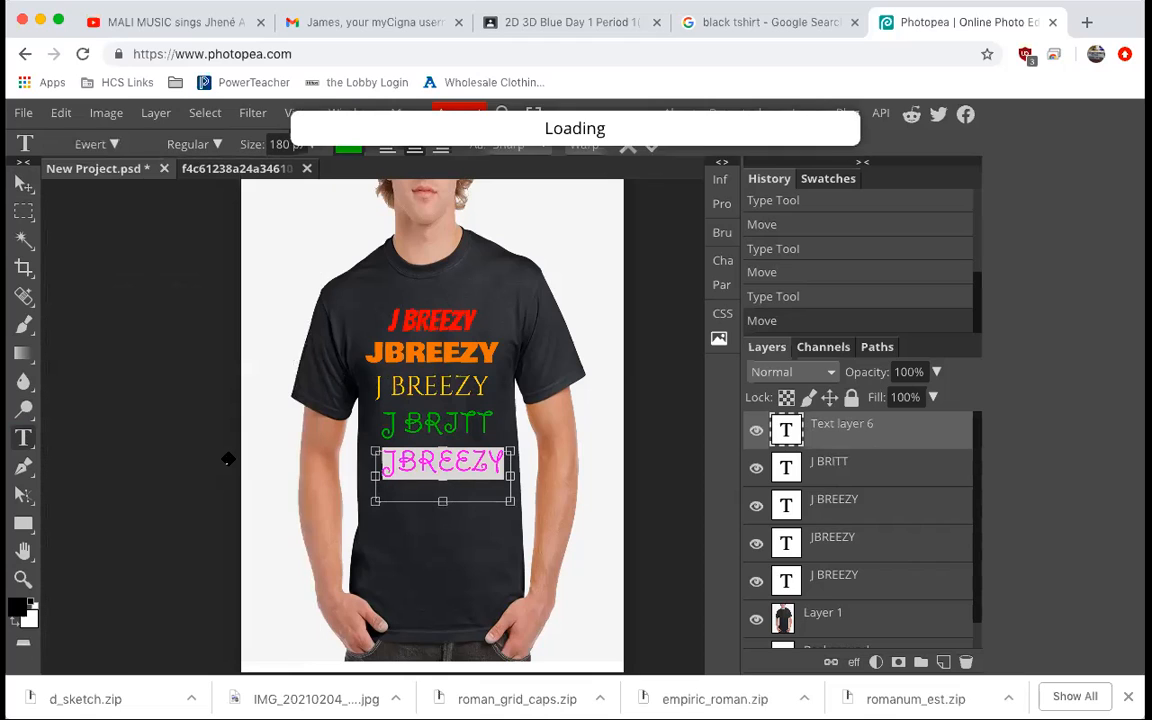
Reselect the Ewert JBREEZY text and set its color to blue.
left_click(478, 475)
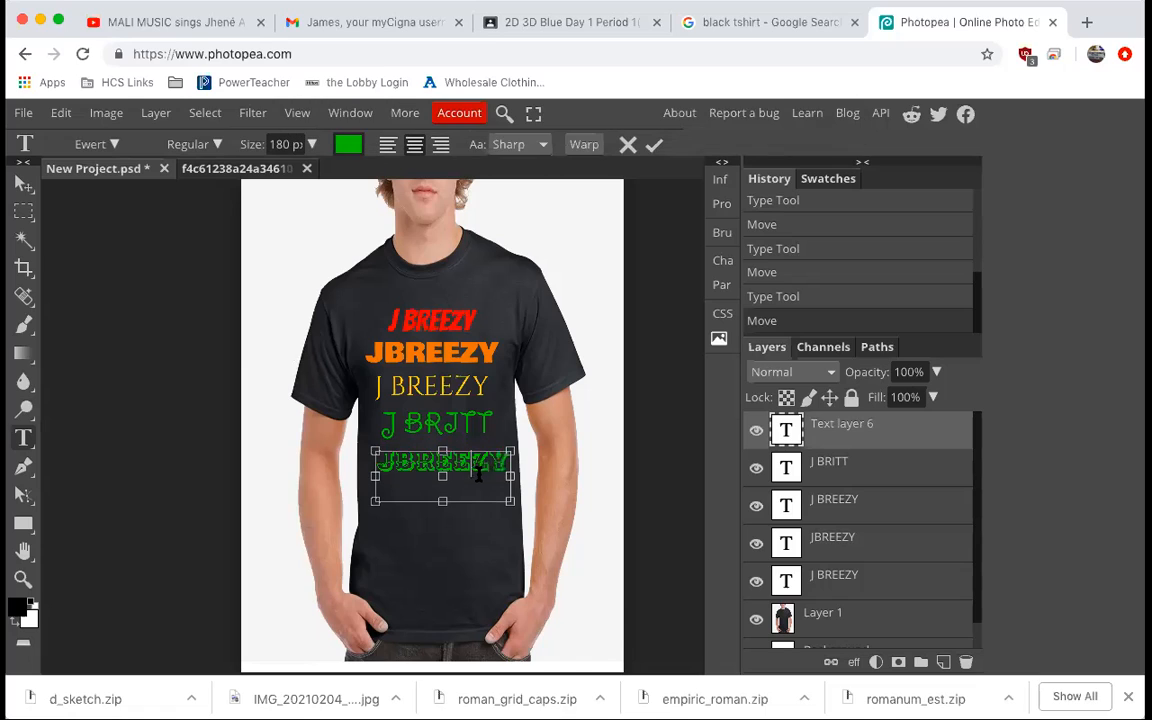
left_click_drag(508, 463, 376, 463)
left_click(345, 145)
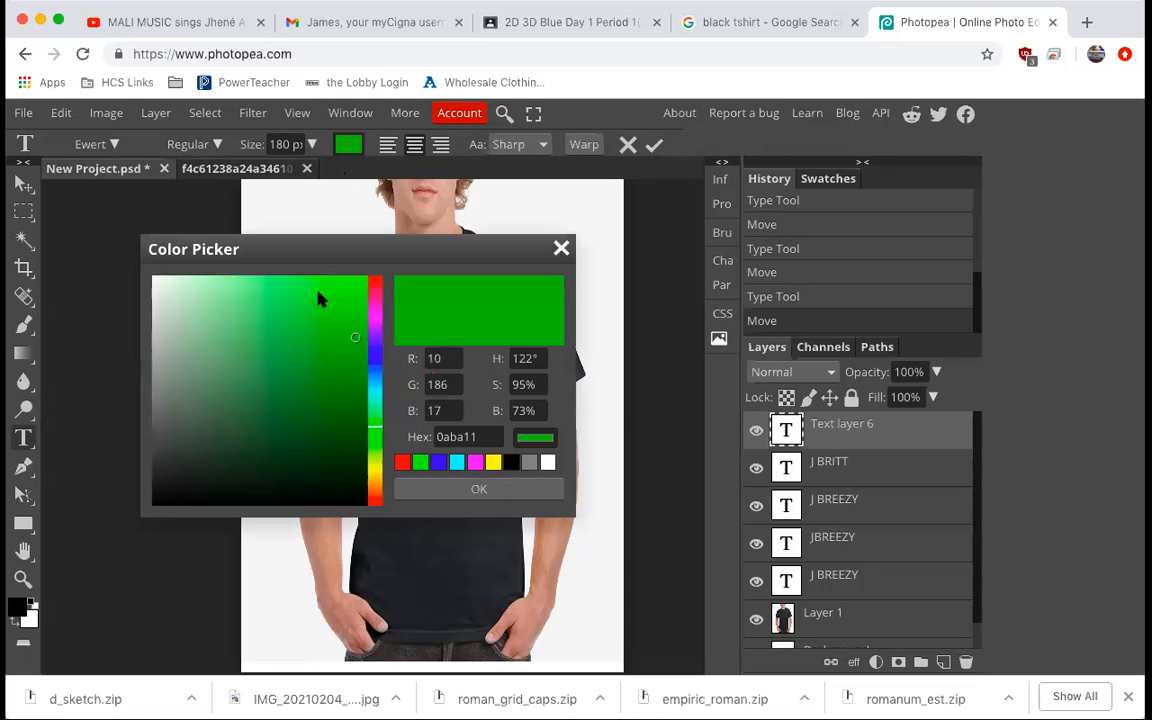
left_click(375, 353)
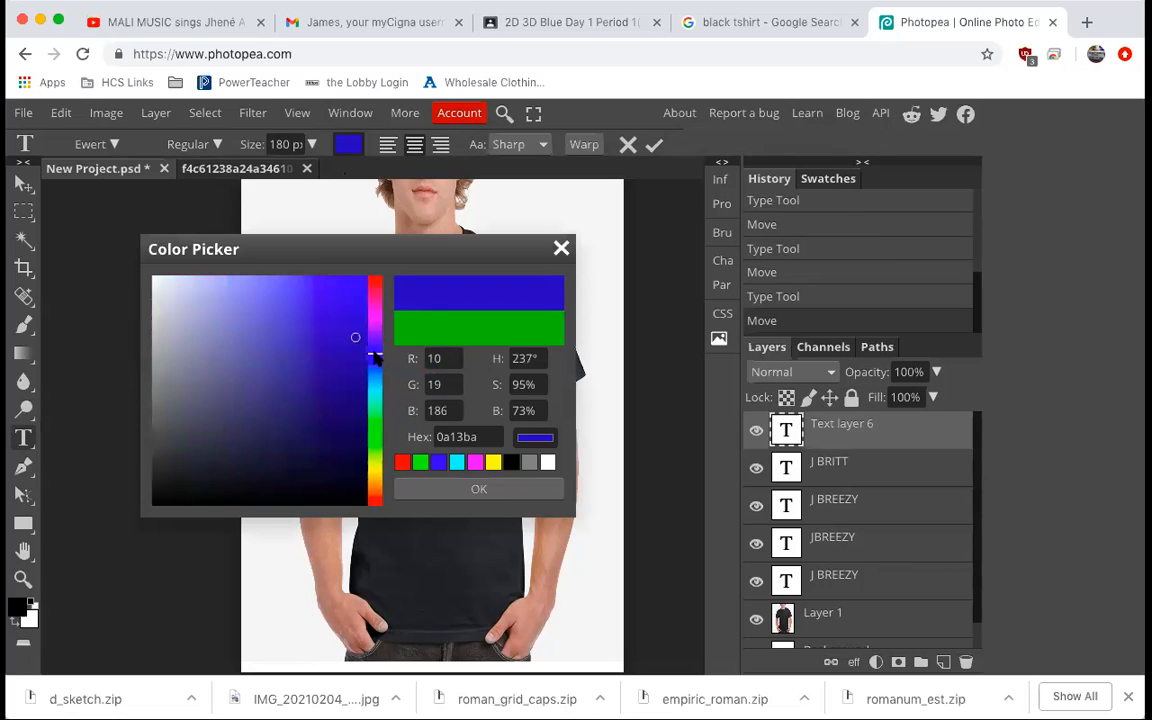
left_click_drag(352, 297, 361, 312)
left_click(468, 490)
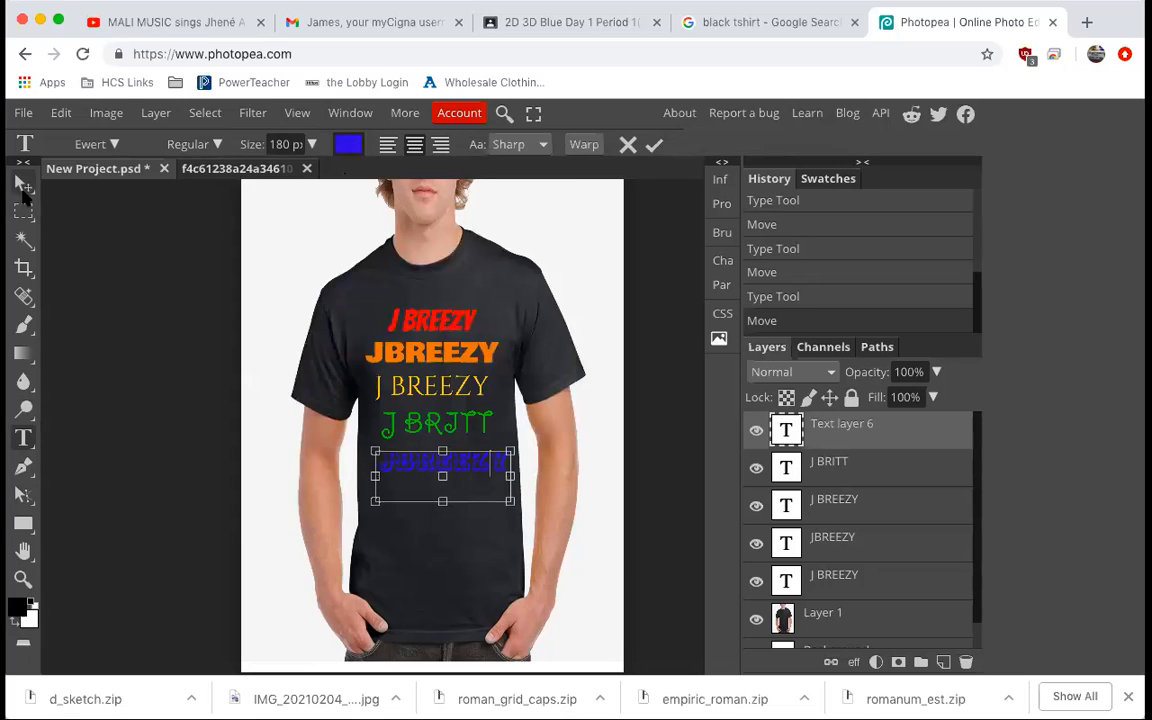
Nudge the blue JBREEZY text slightly left to line it up under J BRITT.
left_click(24, 183)
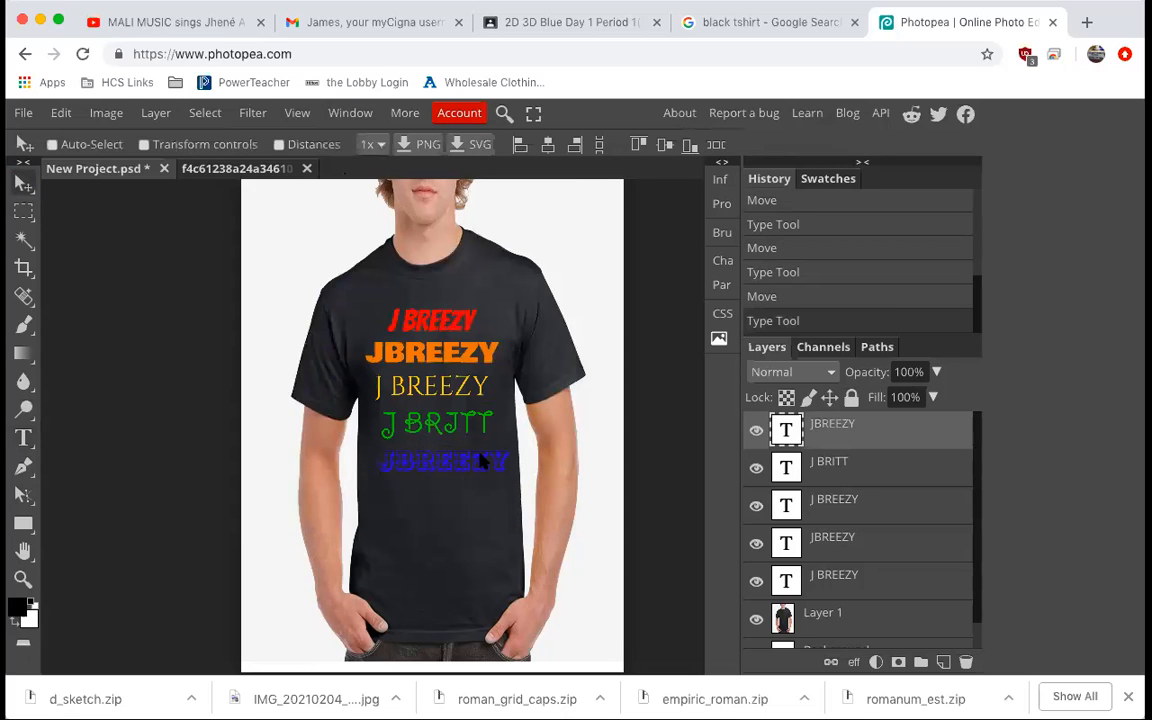
key("Right")
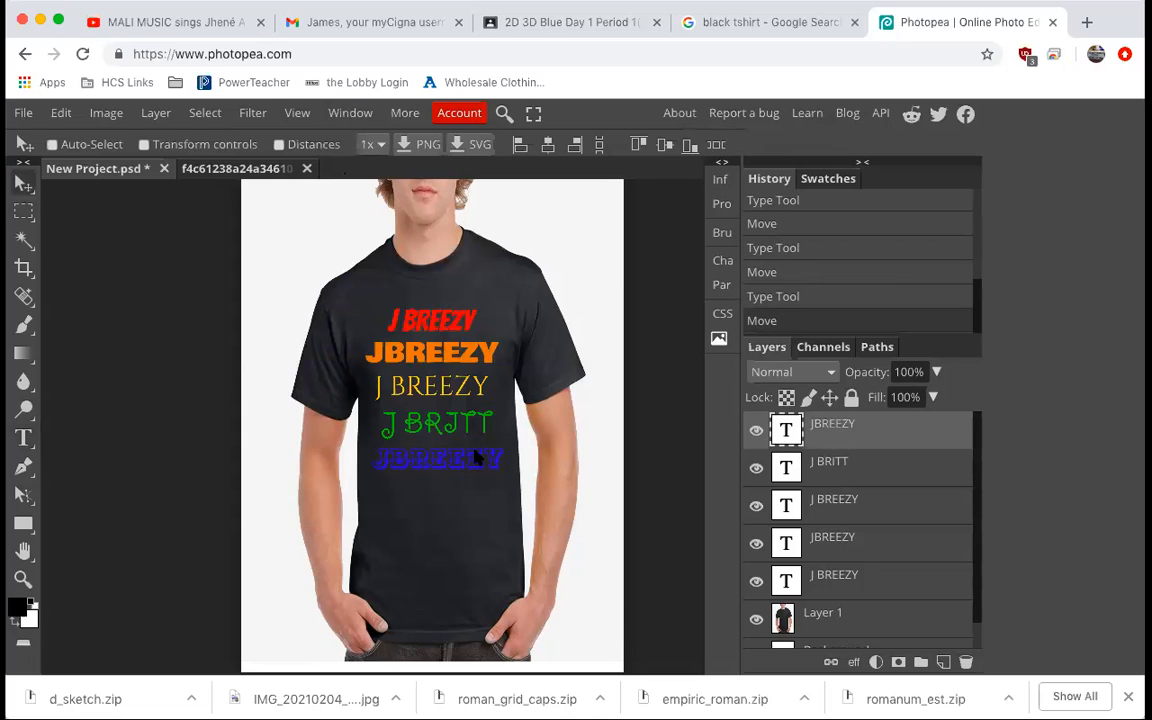